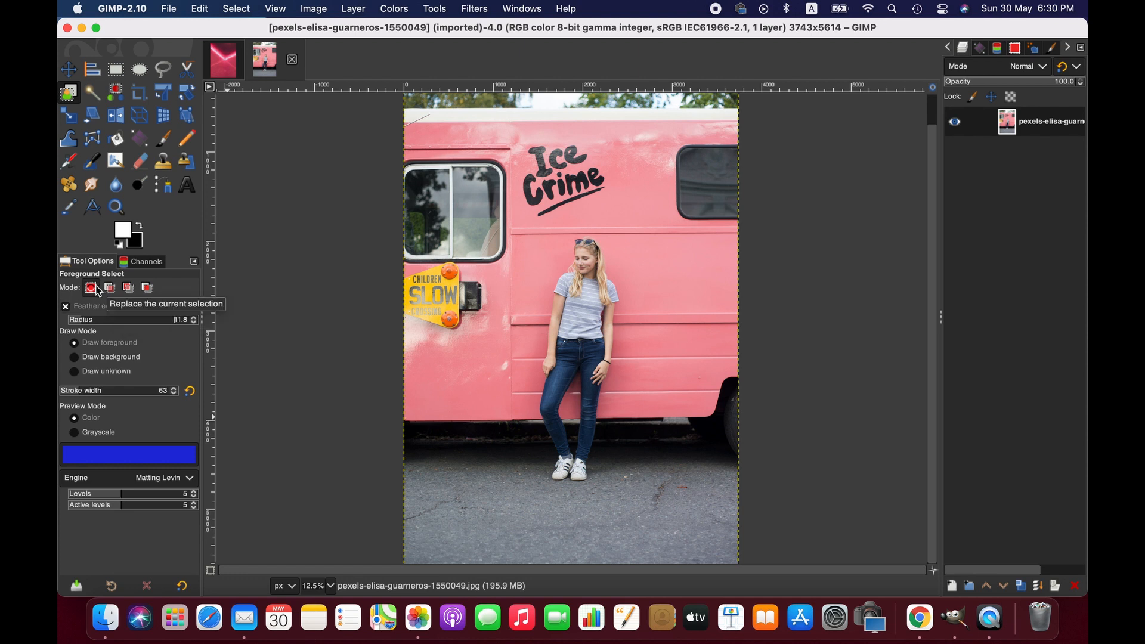
# - Try the intersect selection mode and background draw mode for Foreground Select, restoring replace mode and foreground drawing
pyautogui.click(128, 289)
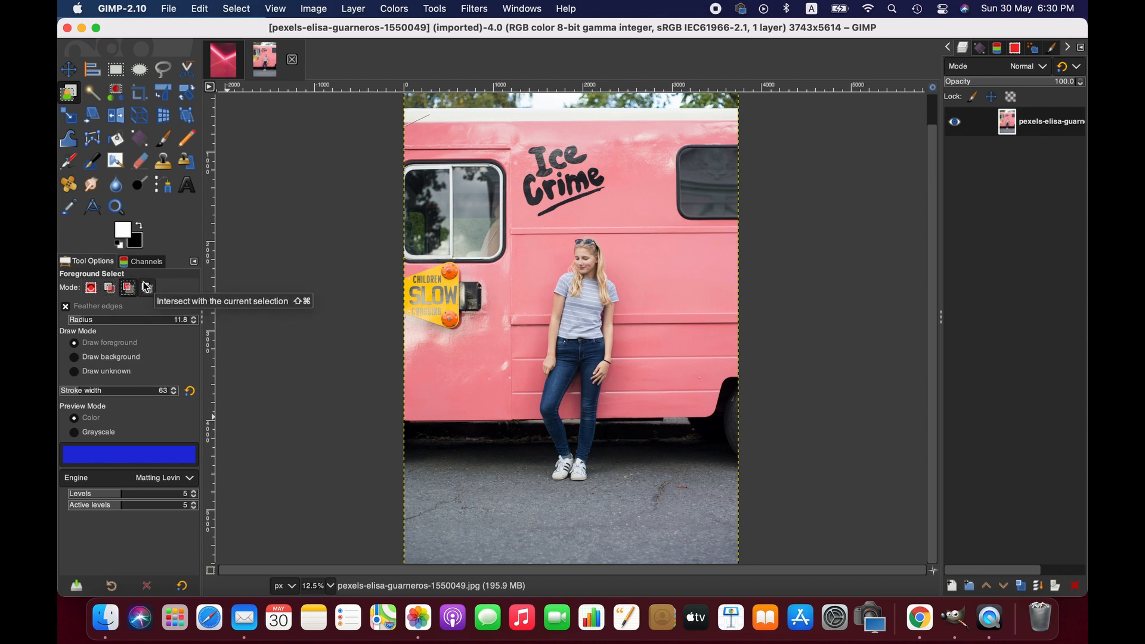
pyautogui.click(91, 288)
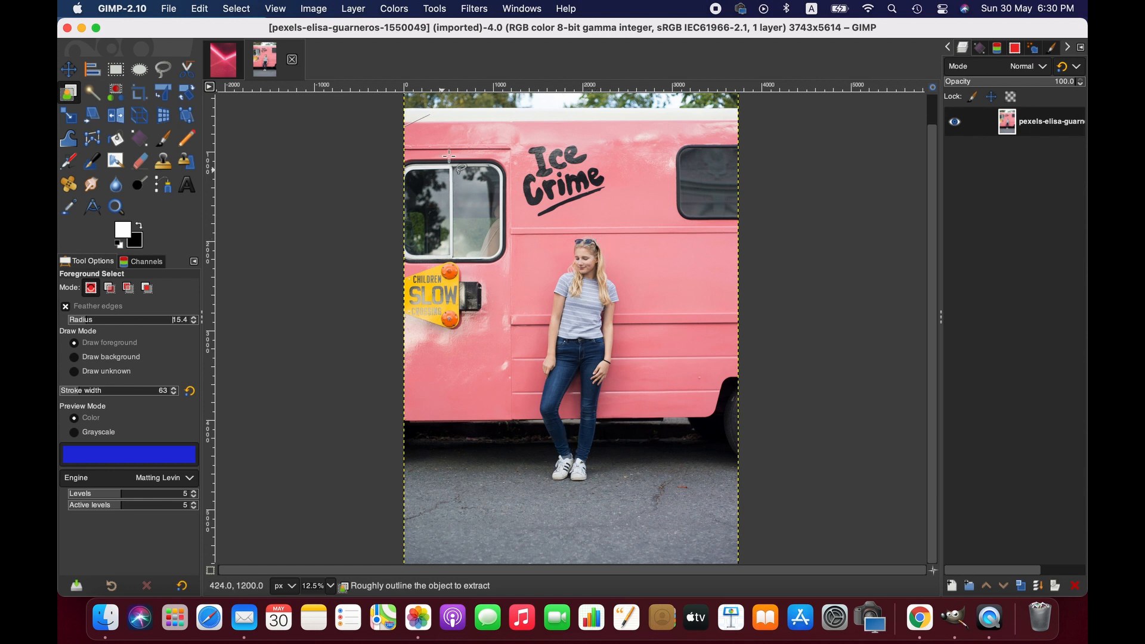
pyautogui.click(94, 347)
pyautogui.click(98, 356)
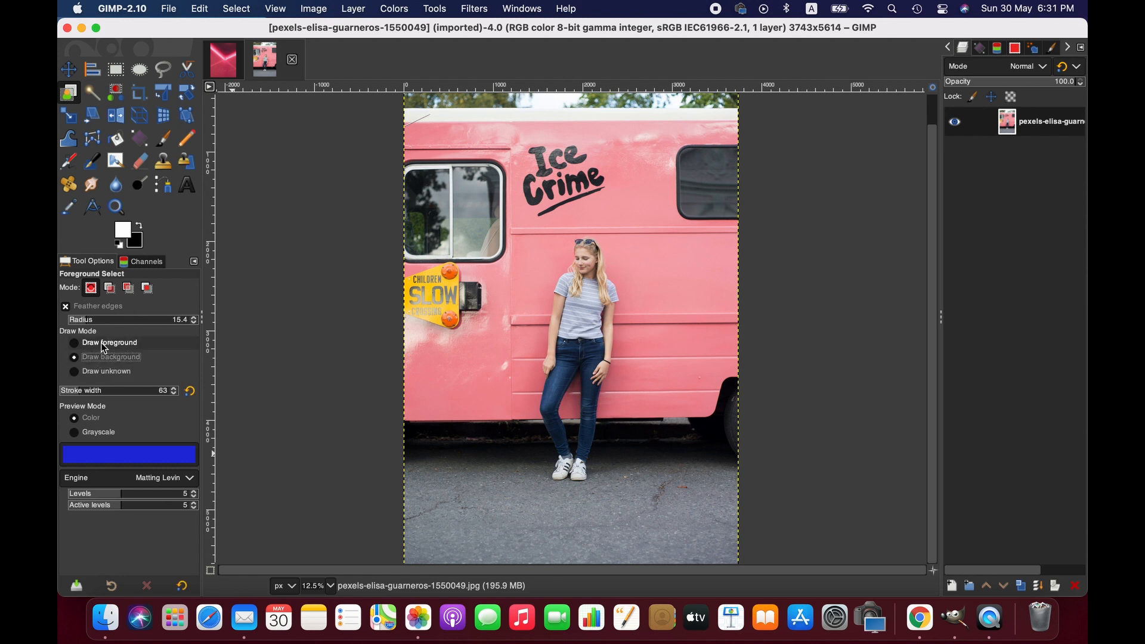
pyautogui.click(104, 345)
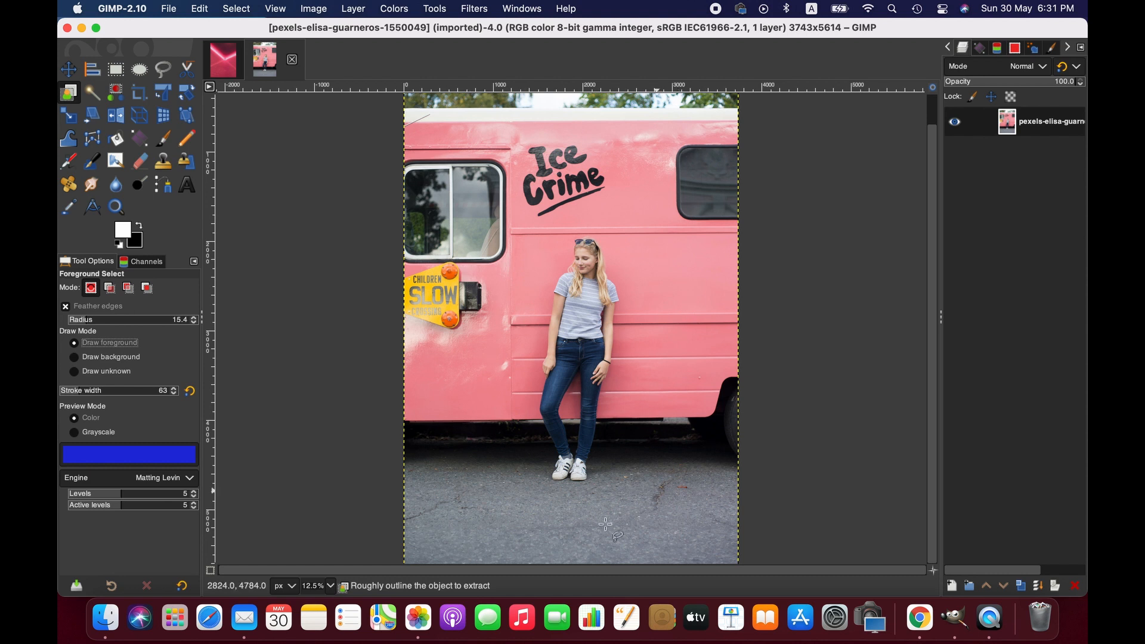
# - Try the grayscale preview mode, restore the color preview, and look at the preview color settings
pyautogui.click(97, 430)
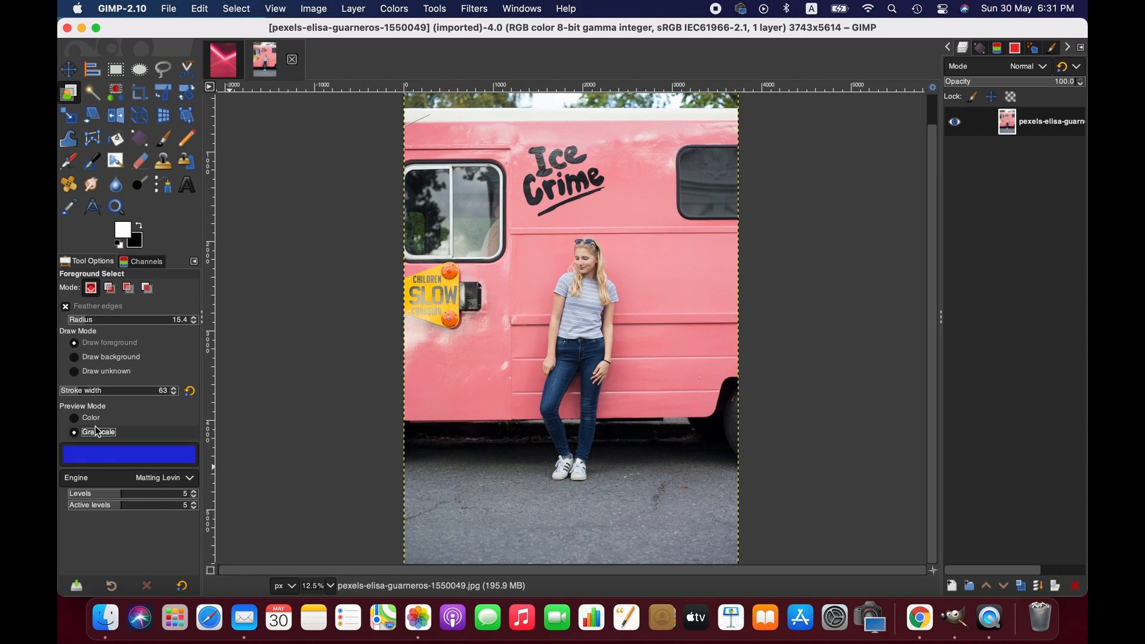
pyautogui.click(96, 420)
pyautogui.click(137, 462)
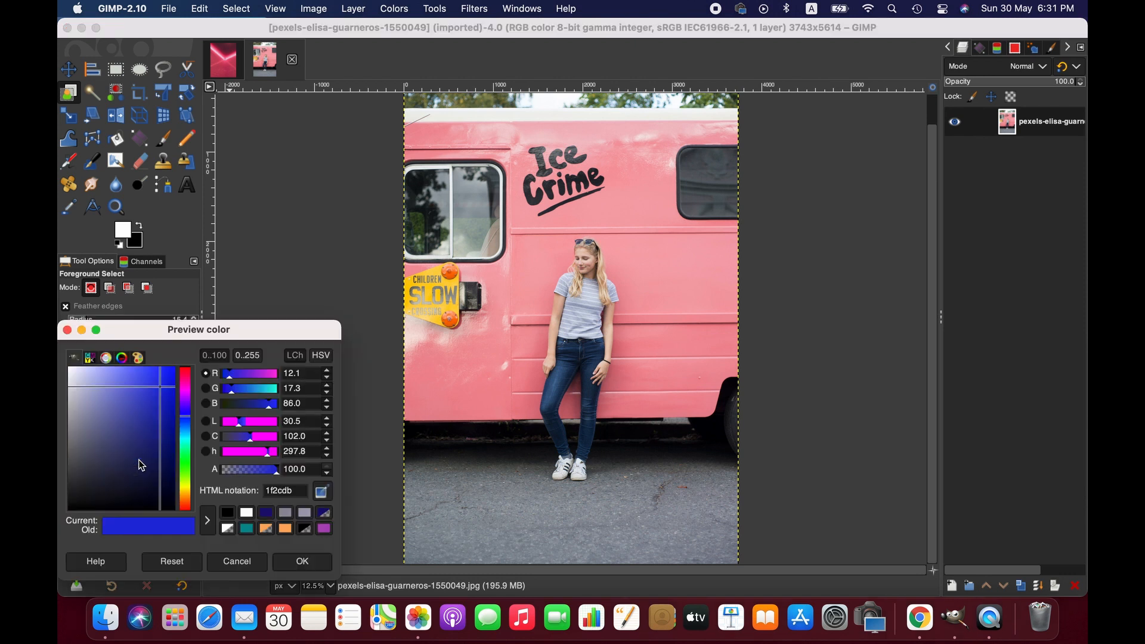
pyautogui.click(67, 330)
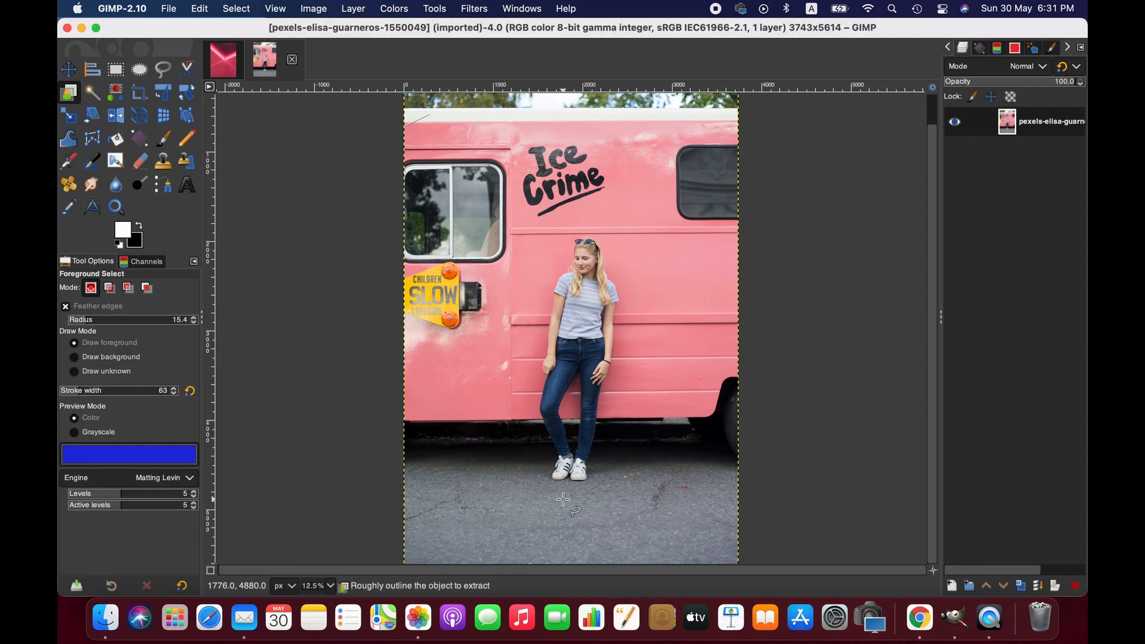
# - Review the available matting engines and keep Matting Levin as the engine
pyautogui.click(182, 481)
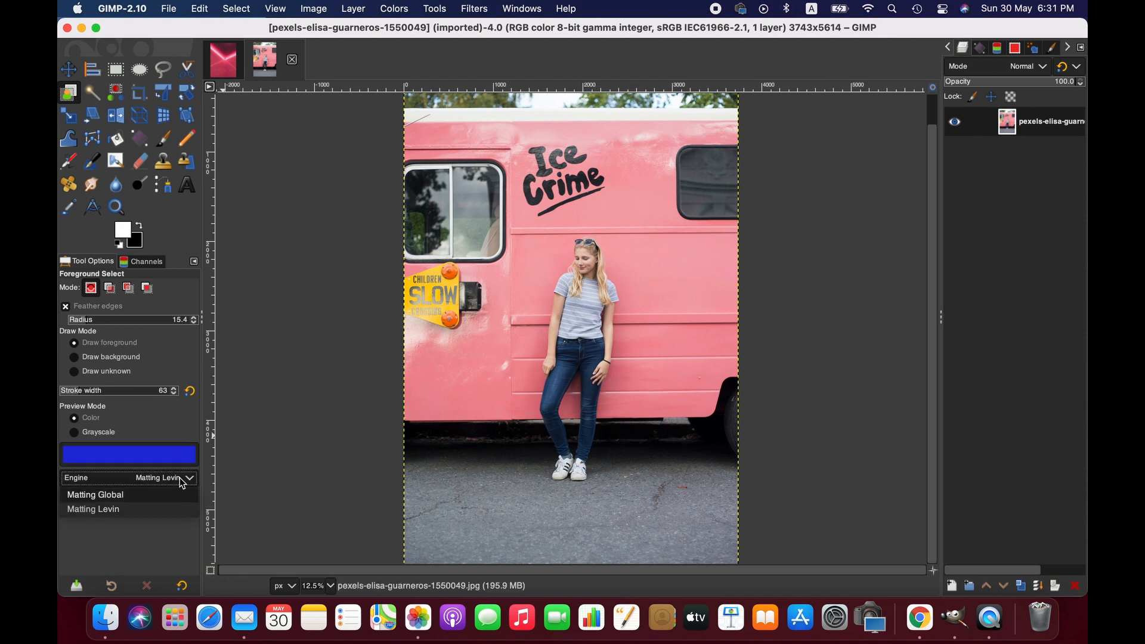
pyautogui.click(125, 508)
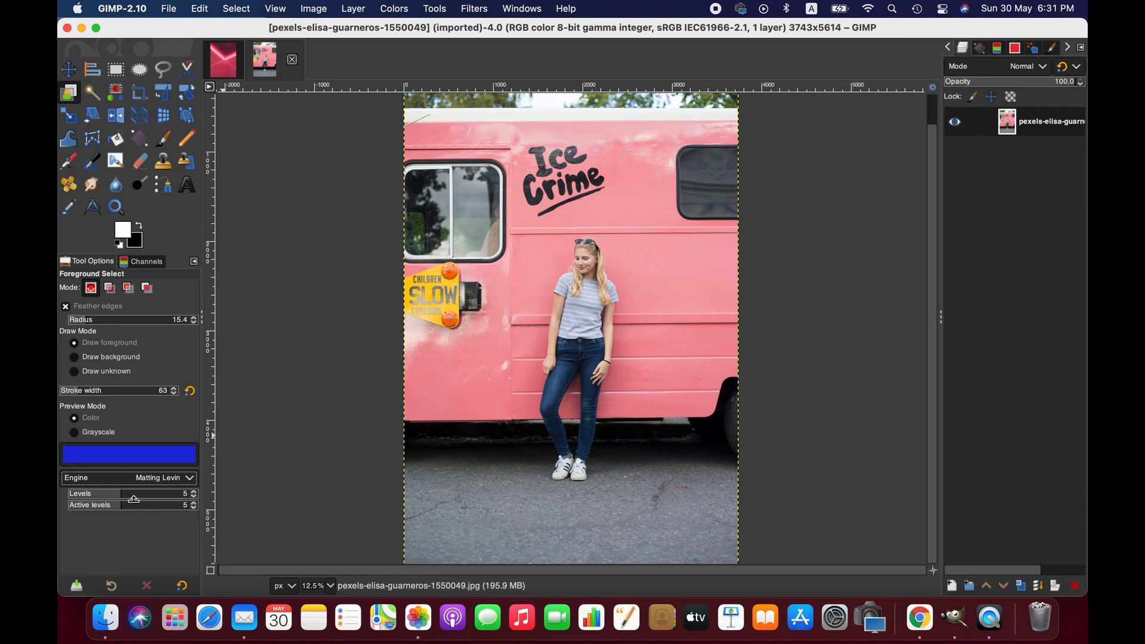
pyautogui.click(102, 495)
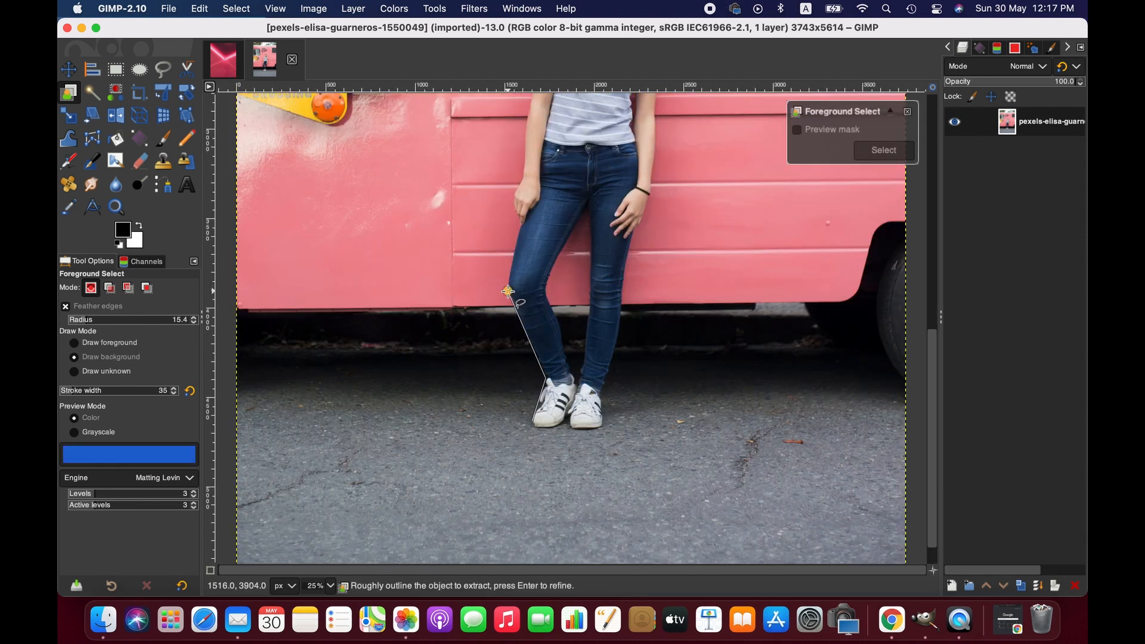
# - Continue the rough outline up the left edge of the woman, from her knee past the hand, arm and shoulder to the head
pyautogui.click(518, 225)
pyautogui.click(511, 196)
pyautogui.scroll(3, 514, 159)
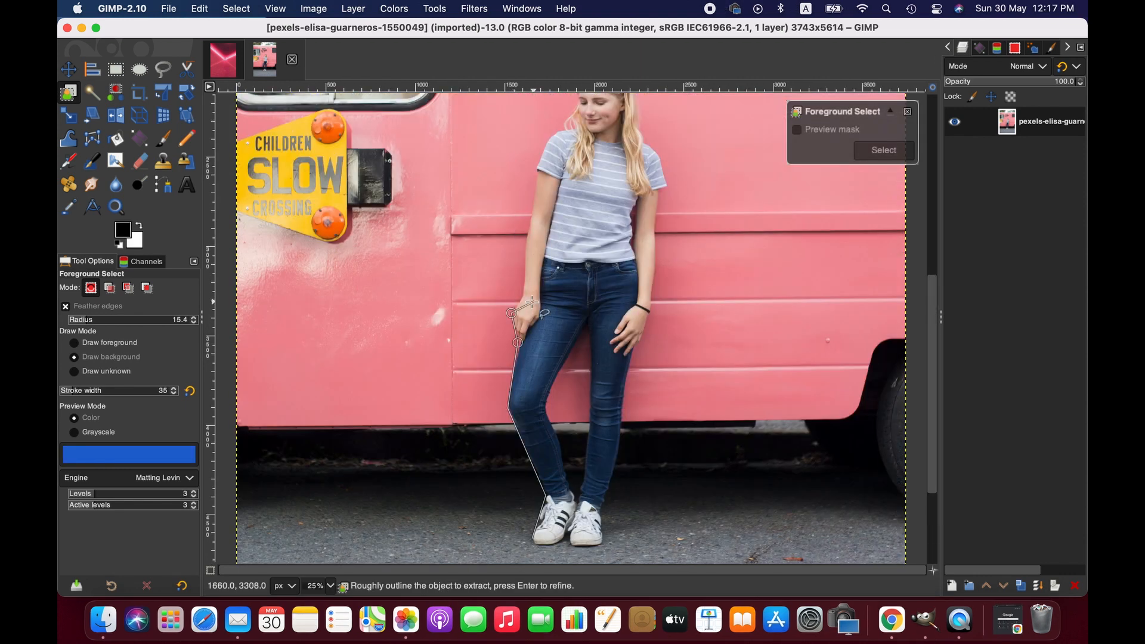
pyautogui.click(520, 296)
pyautogui.click(538, 151)
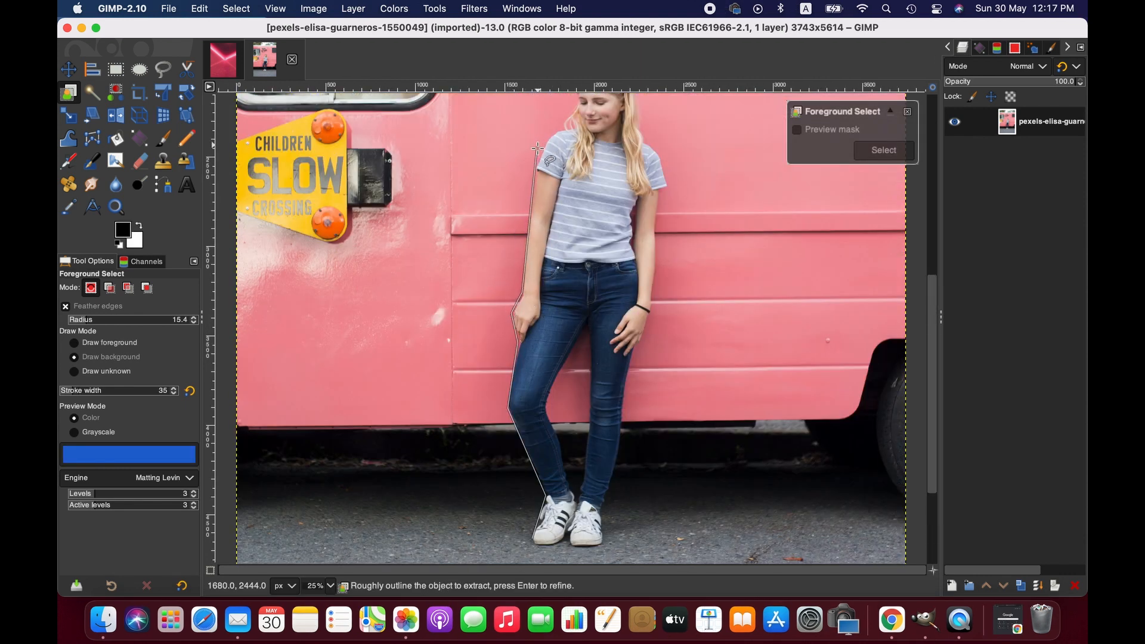
pyautogui.click(565, 119)
pyautogui.scroll(6, 565, 118)
pyautogui.click(578, 295)
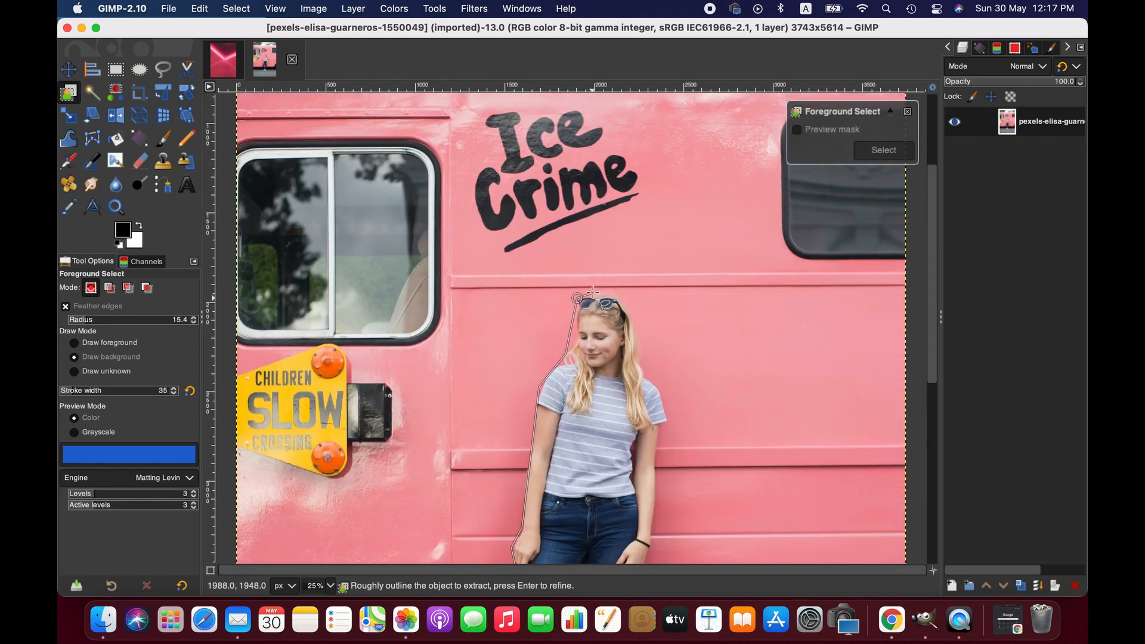
# - Extend the outline over the top of the woman's head and down her hair and right-hand shoulder to the sleeve's hem
pyautogui.click(597, 289)
pyautogui.click(628, 303)
pyautogui.click(640, 362)
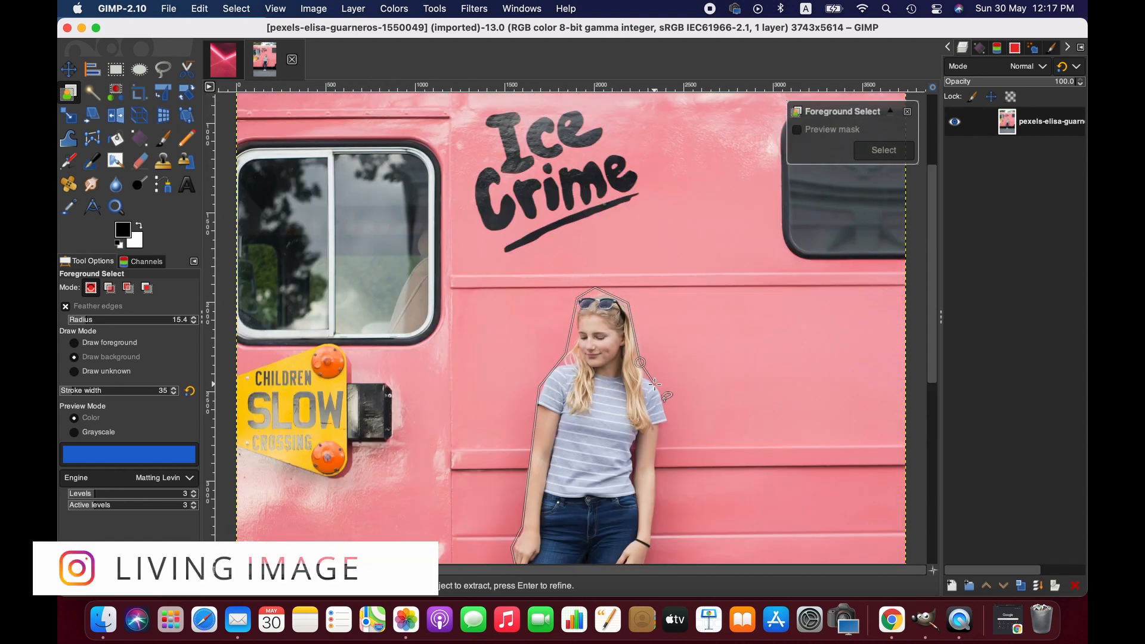
pyautogui.click(645, 376)
pyautogui.click(663, 395)
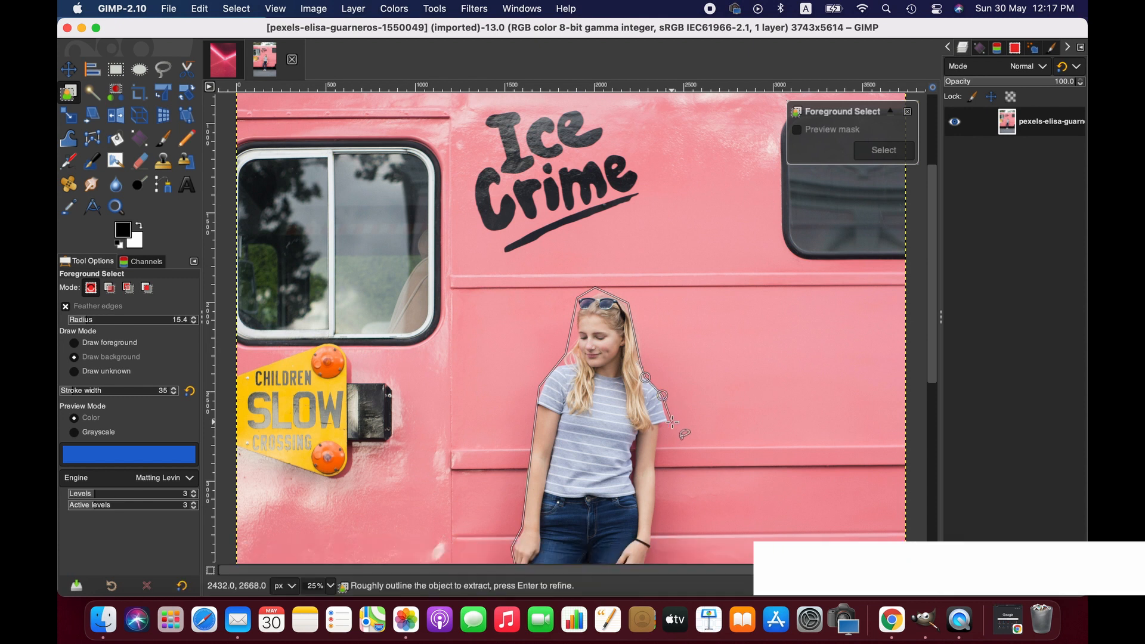
pyautogui.click(659, 424)
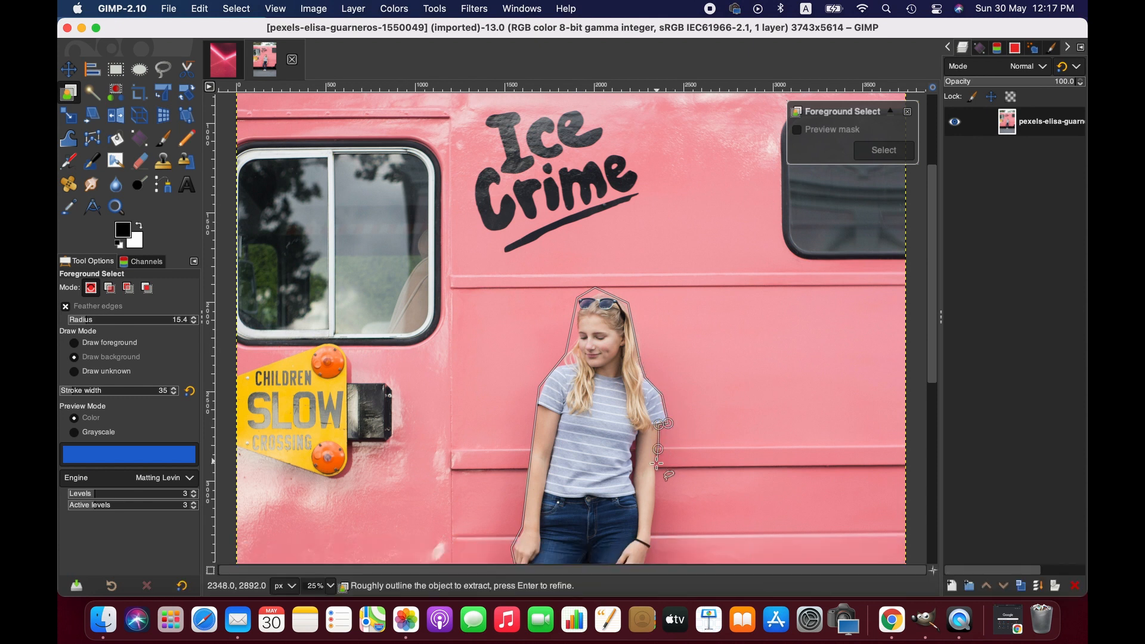
# - Trace down the right-hand arm and leg and around both shoes, closing the outline at its starting point
pyautogui.scroll(-5, 651, 504)
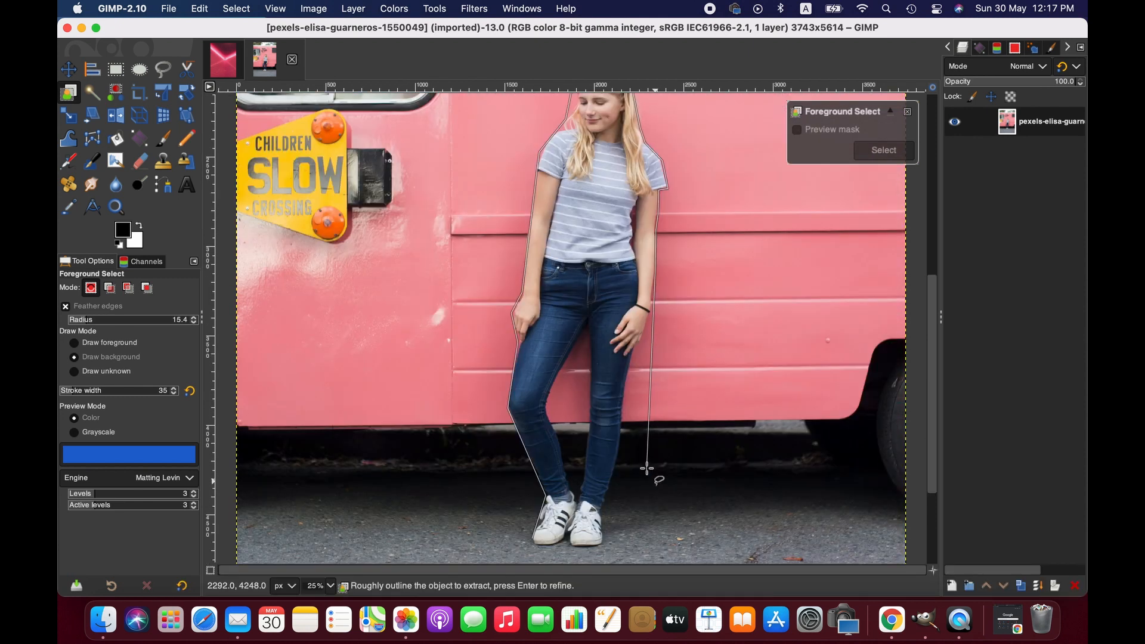
pyautogui.click(644, 339)
pyautogui.click(636, 347)
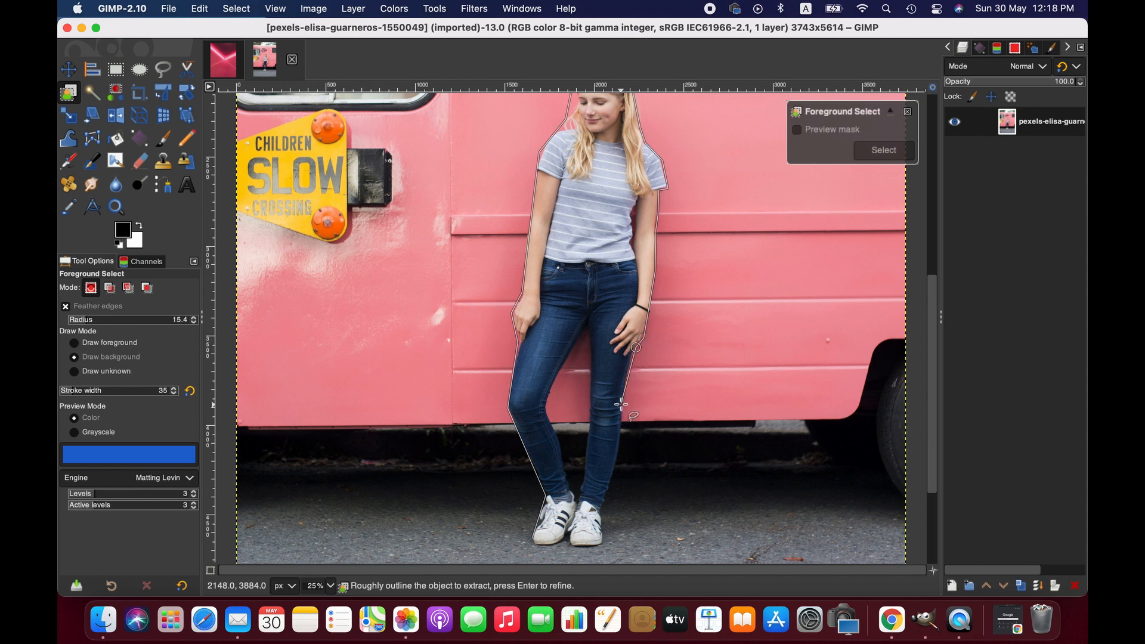
pyautogui.click(602, 508)
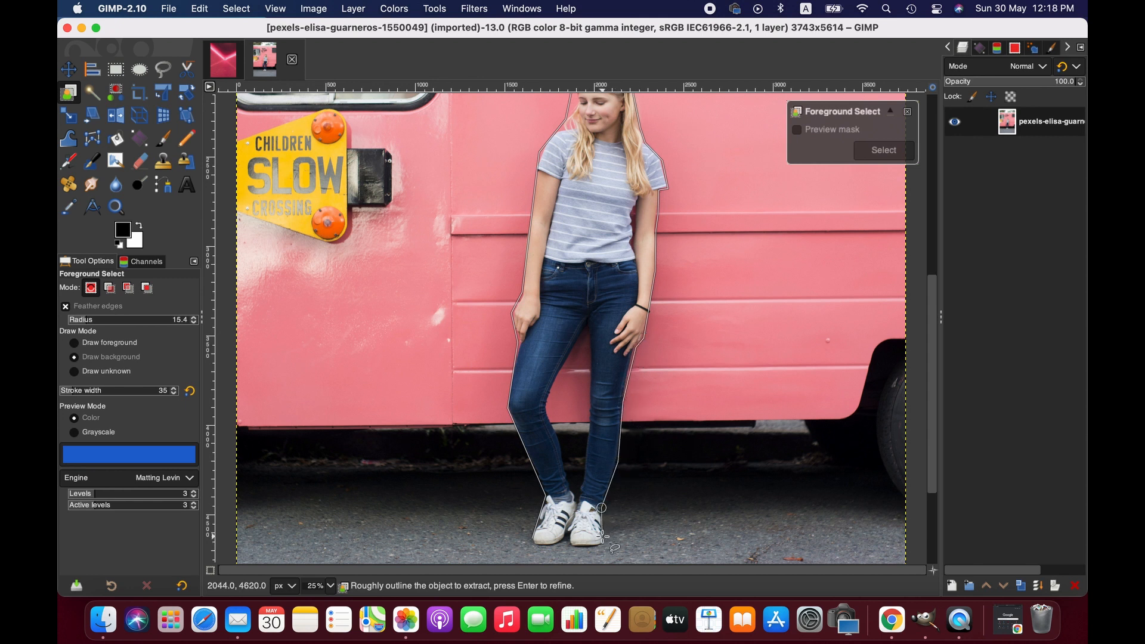
pyautogui.click(602, 547)
pyautogui.click(569, 546)
pyautogui.click(558, 544)
pyautogui.click(531, 540)
# - Check the closed outline around the woman and apply it as the rough foreground region
pyautogui.scroll(5, 686, 453)
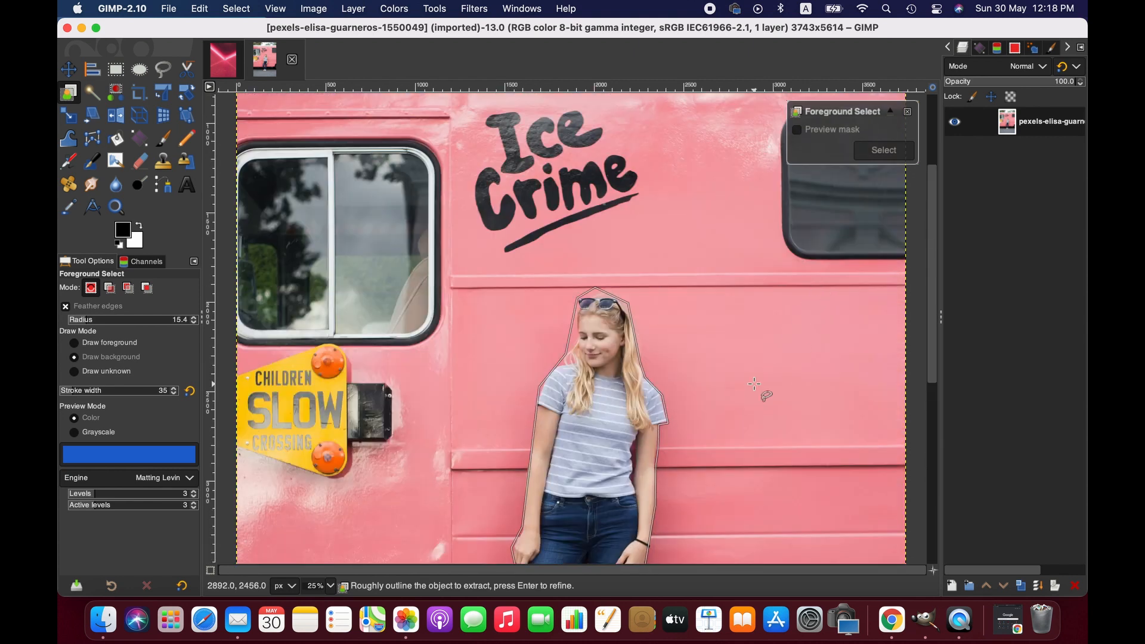
pyautogui.scroll(-8, 753, 382)
pyautogui.scroll(3, 737, 357)
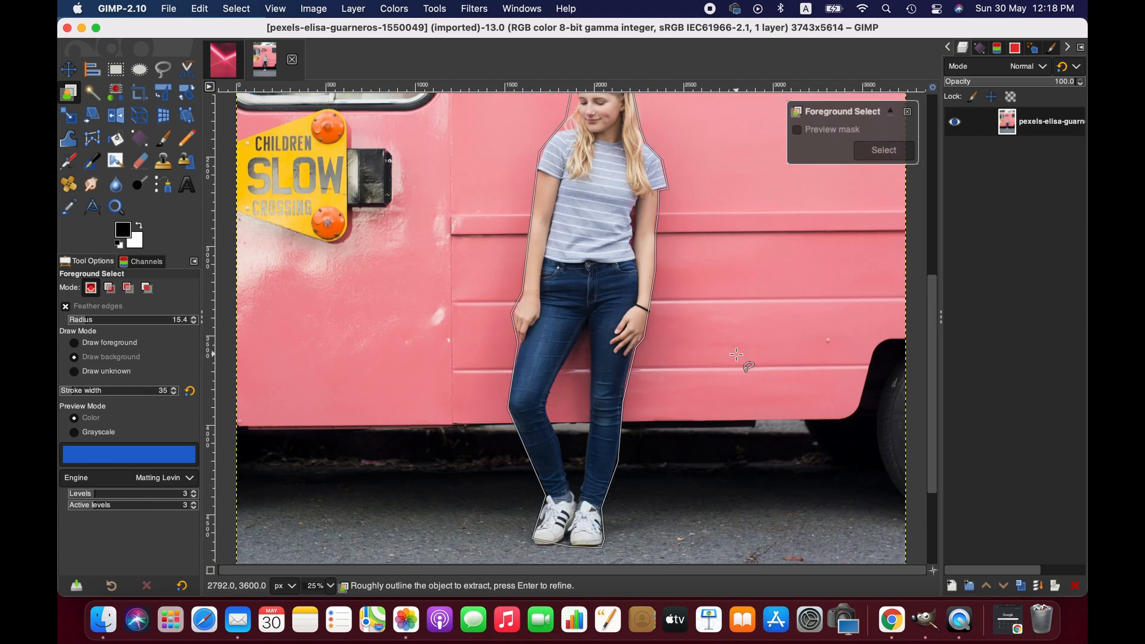
pyautogui.click(328, 587)
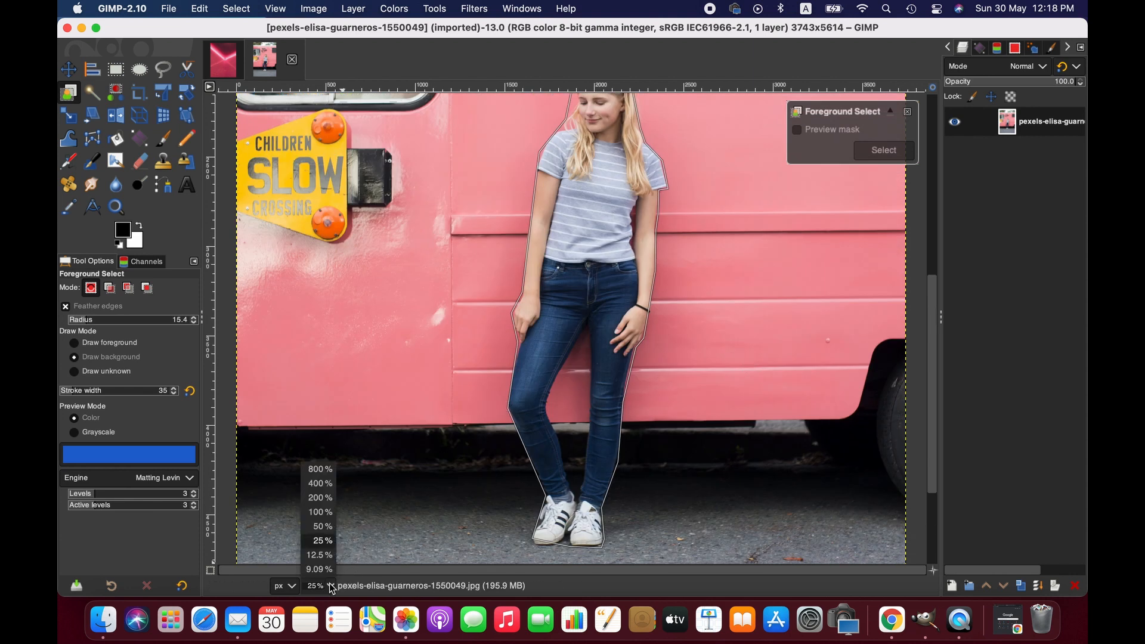
pyautogui.click(318, 555)
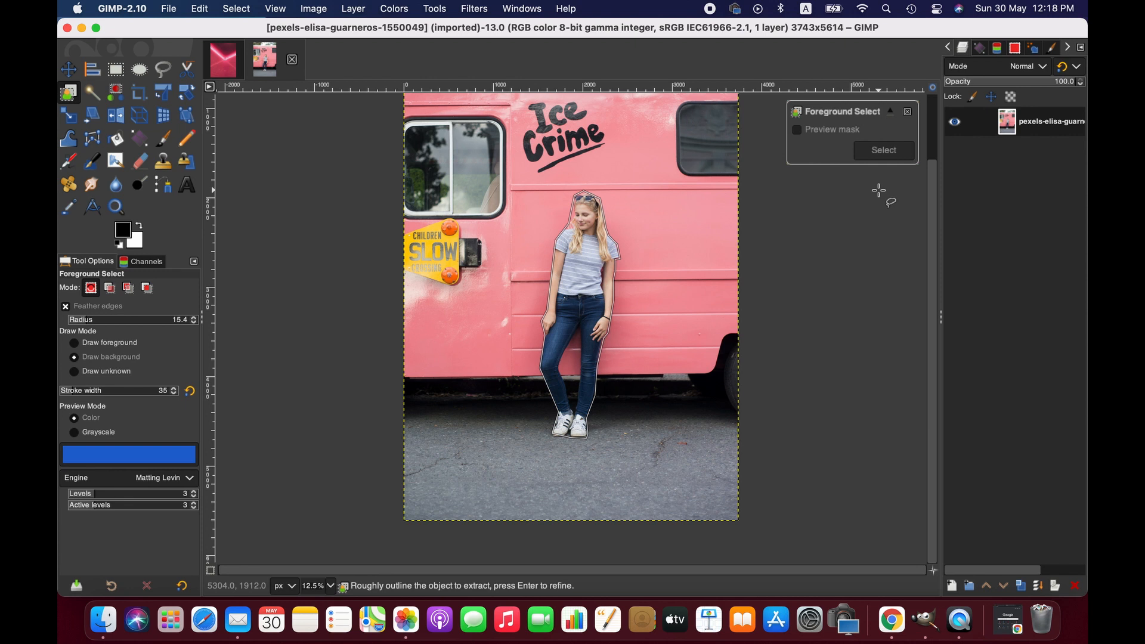
pyautogui.press('Return')
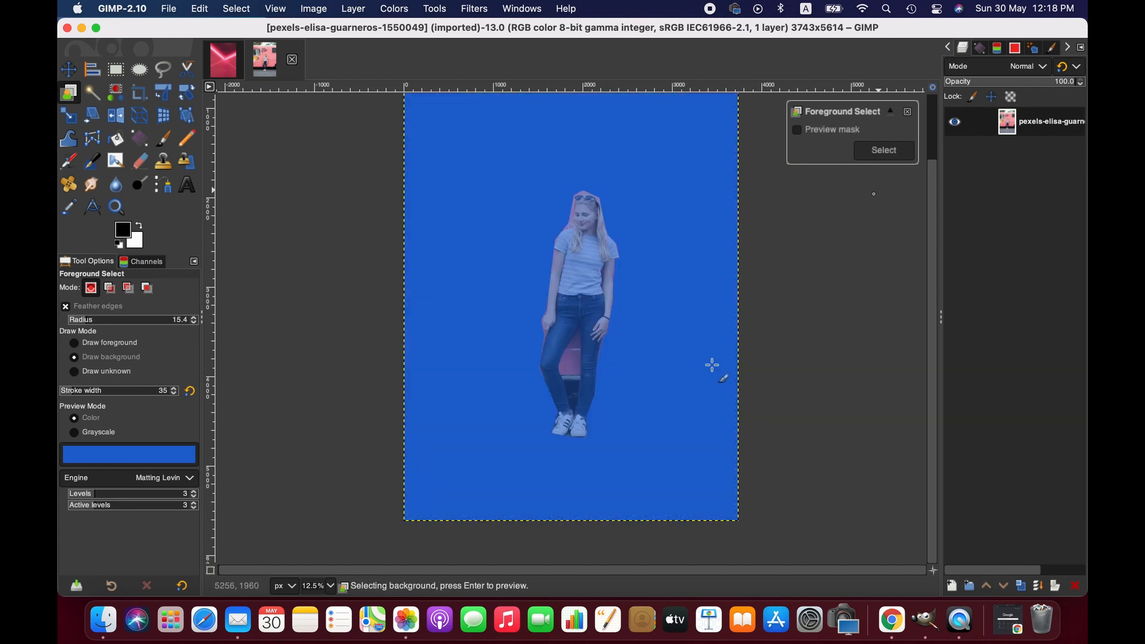
# - Try the orange fbac60 and teal swatches as the mask's preview color
pyautogui.click(329, 586)
pyautogui.click(323, 541)
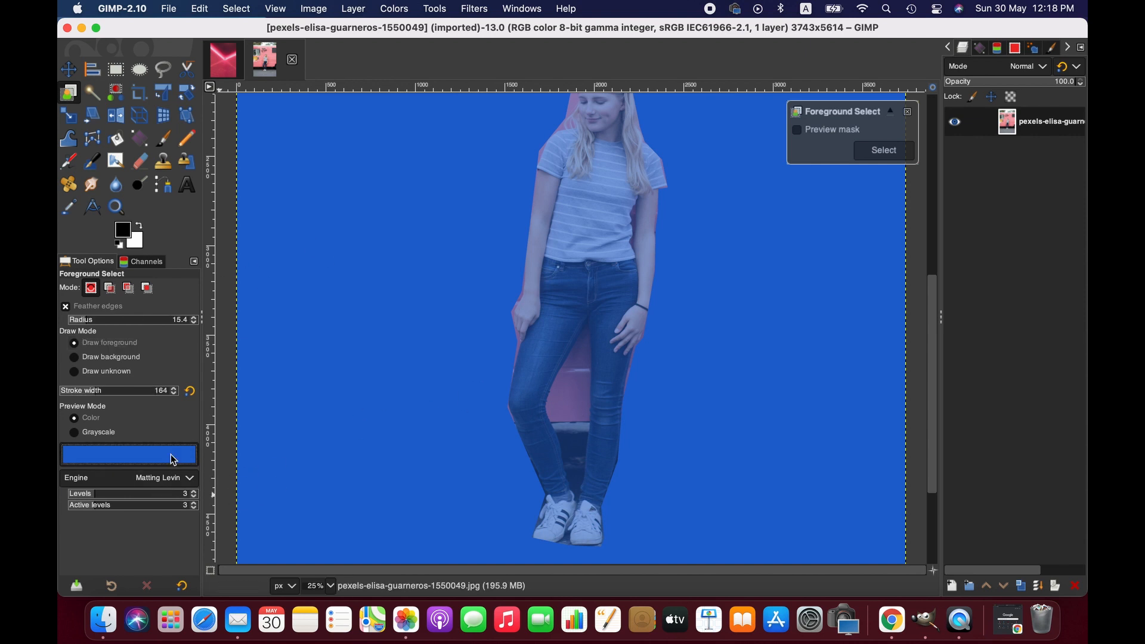
pyautogui.click(173, 458)
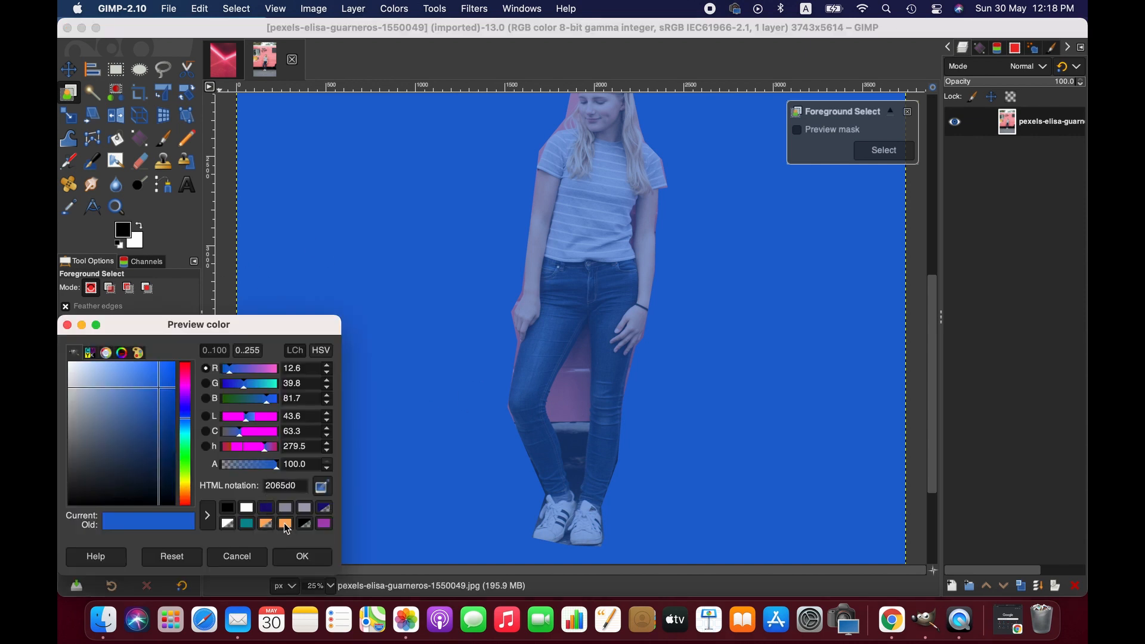
pyautogui.click(286, 524)
pyautogui.click(326, 560)
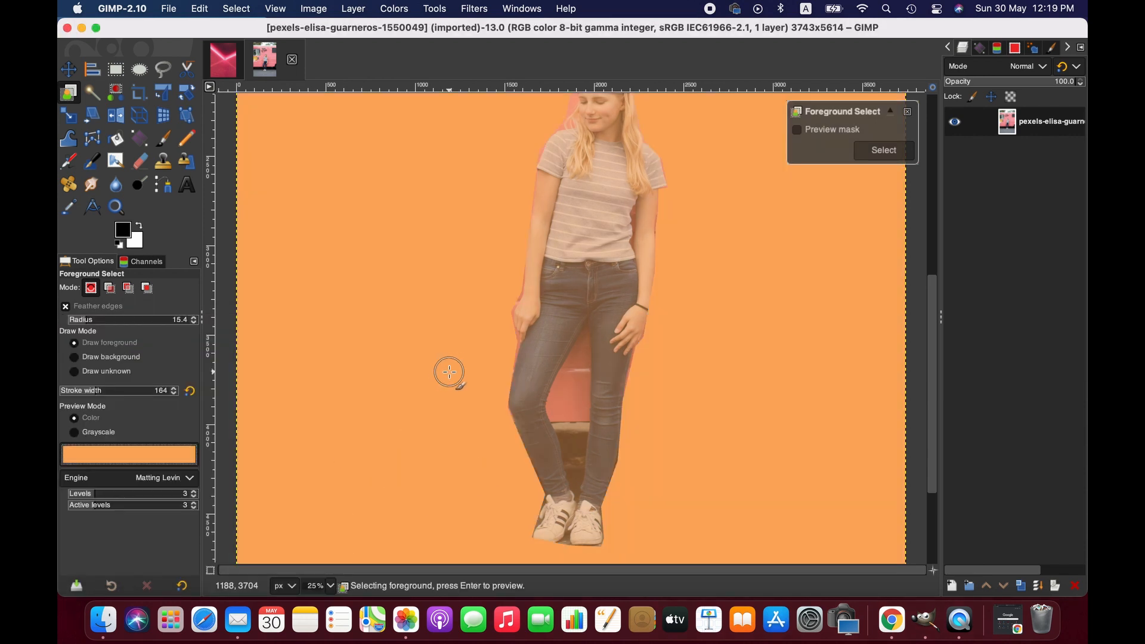
pyautogui.click(115, 458)
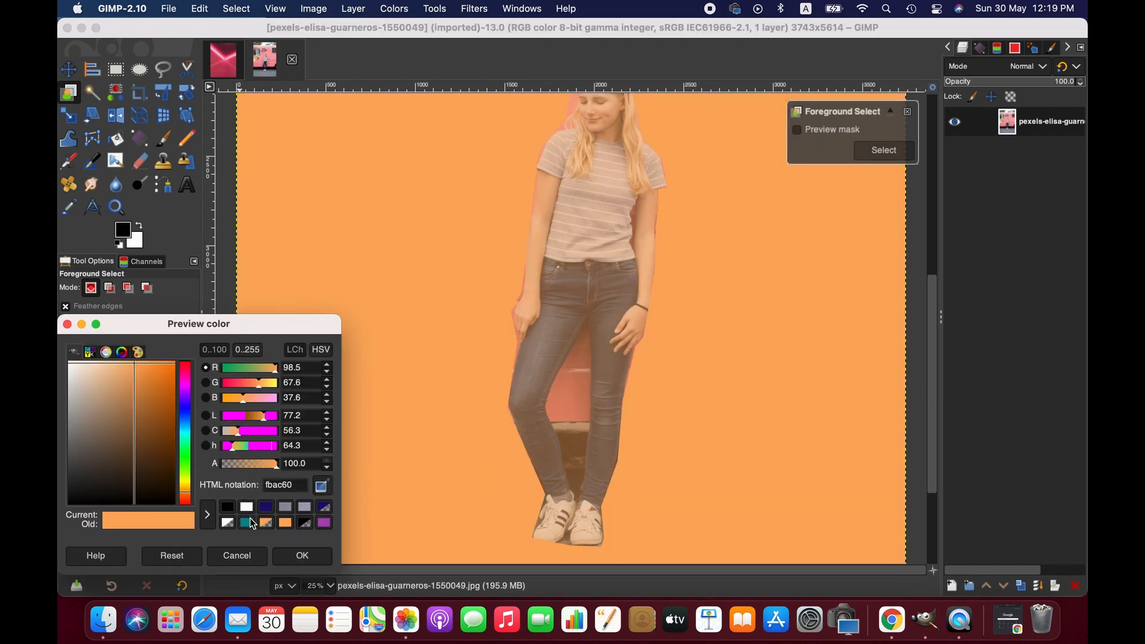
pyautogui.click(246, 524)
pyautogui.click(306, 554)
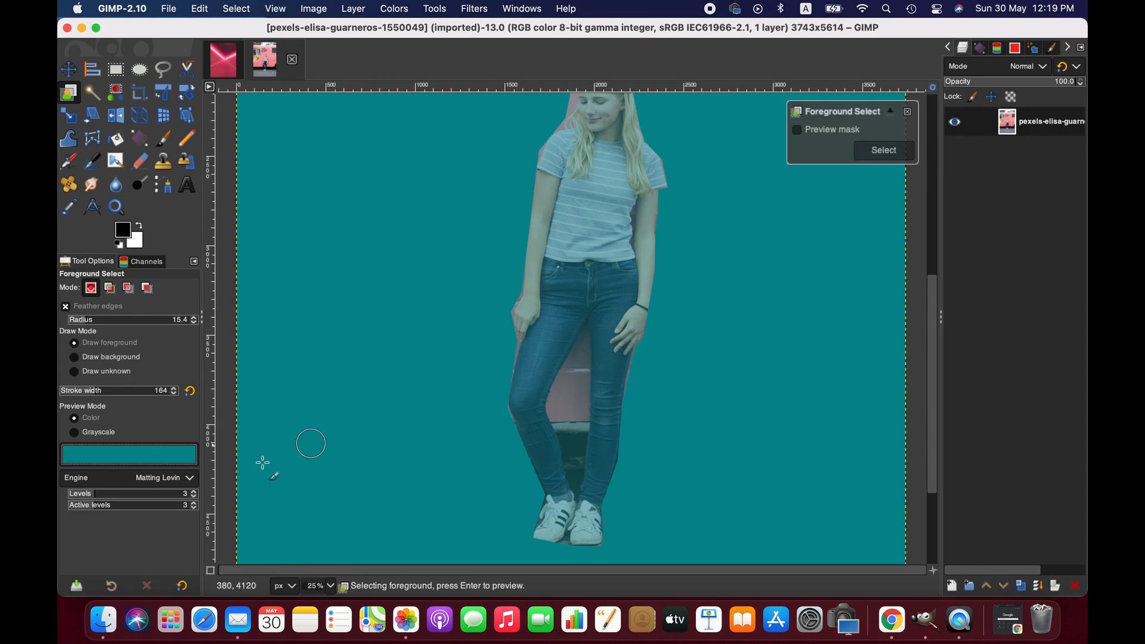
# - Try violet 561fdb and magenta as the mask's preview color
pyautogui.click(154, 455)
pyautogui.click(187, 403)
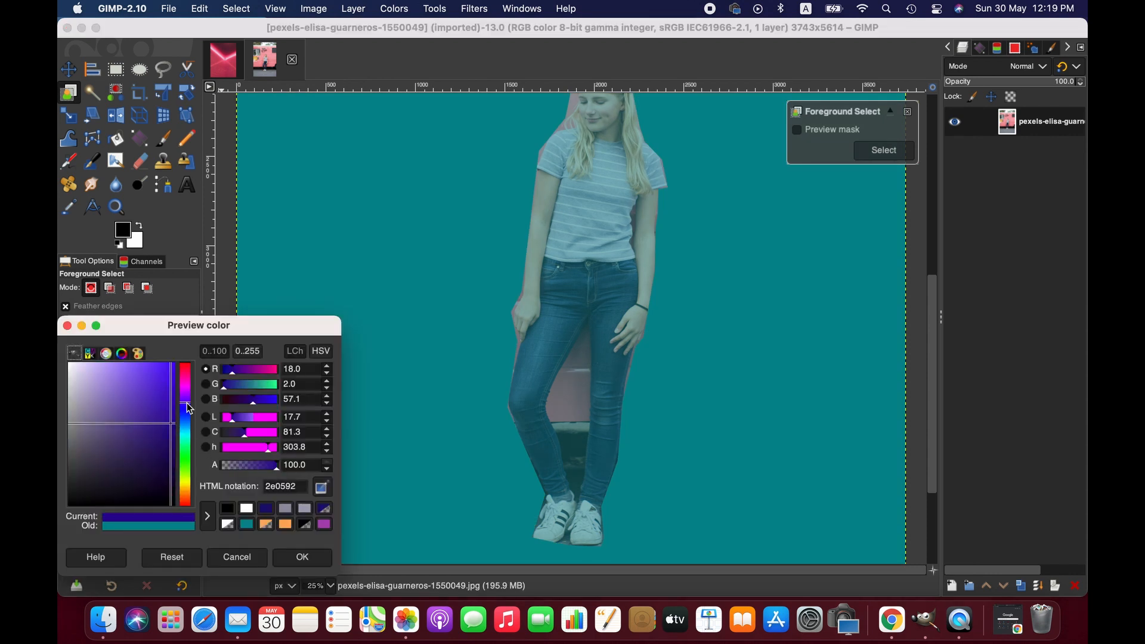
pyautogui.click(160, 382)
pyautogui.click(298, 555)
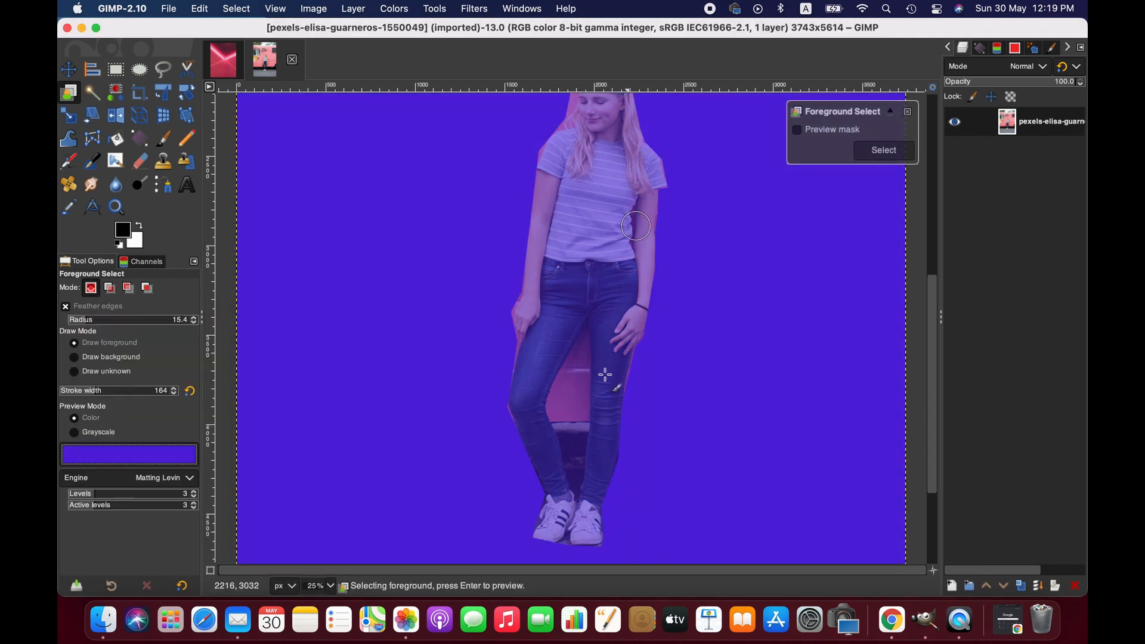
pyautogui.click(171, 453)
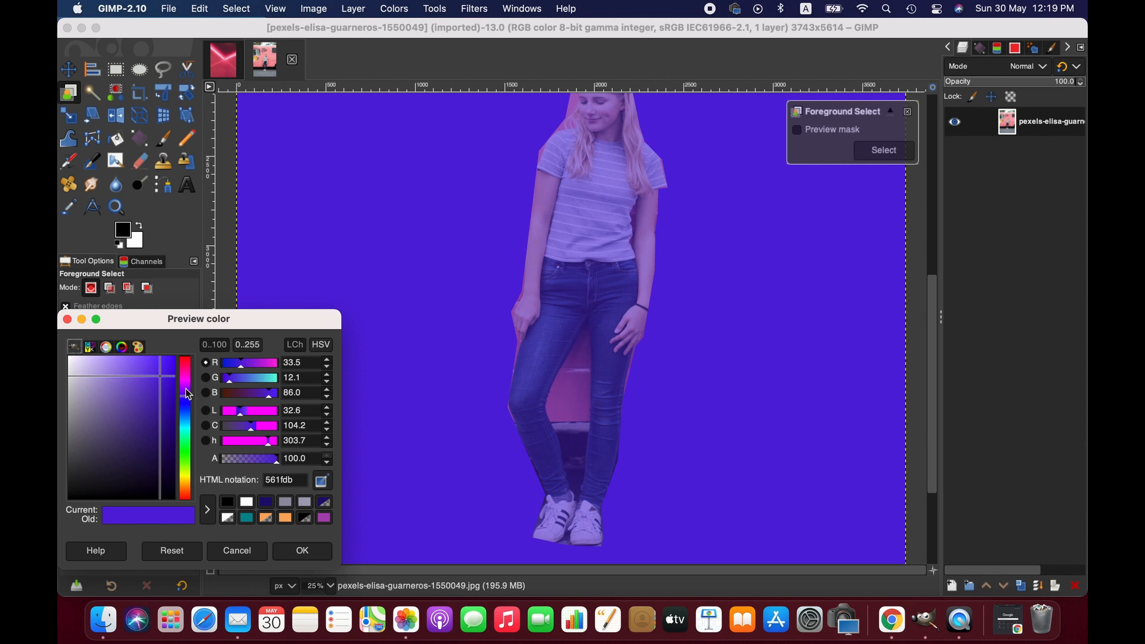
pyautogui.moveTo(187, 394); pyautogui.dragTo(188, 380)
pyautogui.click(303, 550)
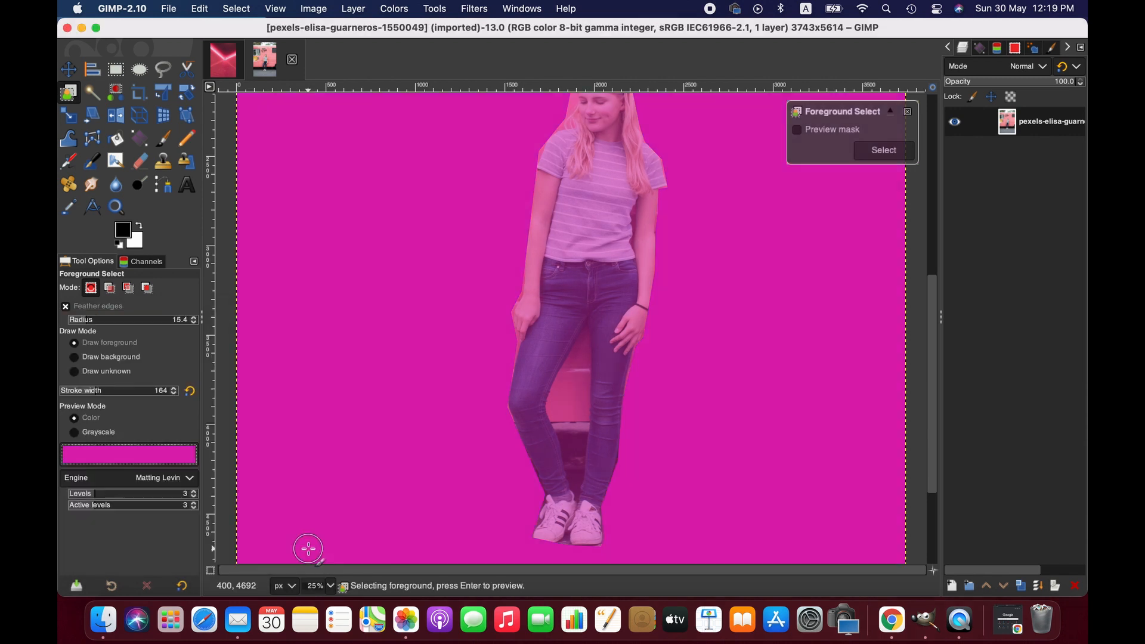
# - Set the mask's preview color to blue 1f2cdb
pyautogui.click(195, 446)
pyautogui.click(189, 416)
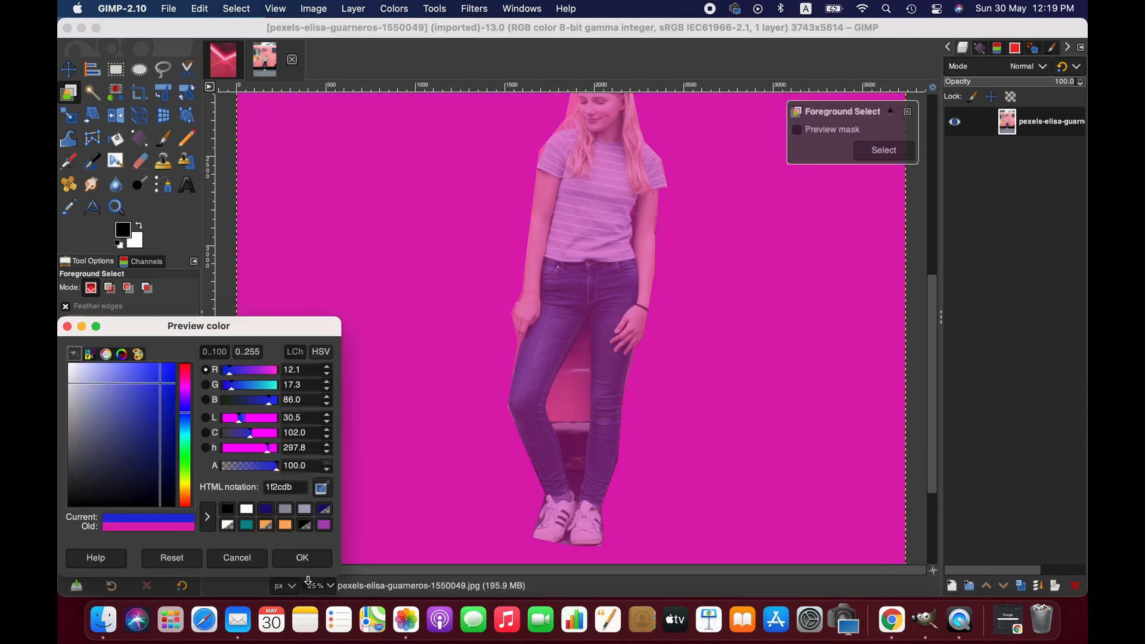
pyautogui.click(302, 557)
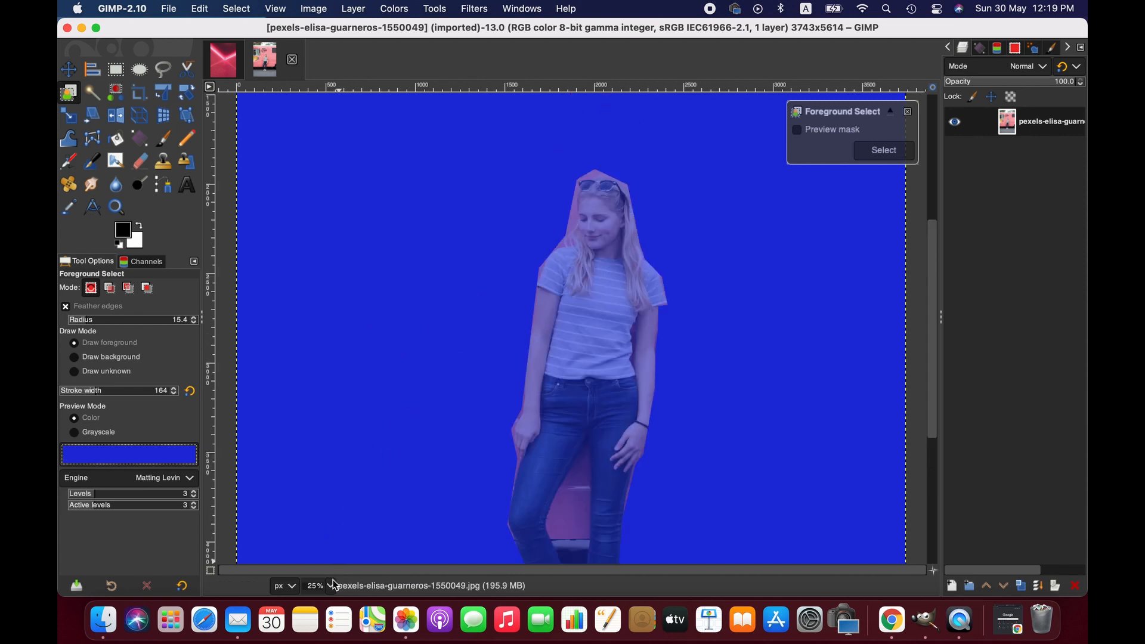
# - Mark the image-left arm and leg as foreground with broad strokes at a stroke width of 164
pyautogui.click(330, 587)
pyautogui.click(322, 539)
pyautogui.moveTo(542, 256); pyautogui.dragTo(542, 365)
pyautogui.moveTo(530, 285)
pyautogui.mouseDown()
pyautogui.moveTo(509, 482)
pyautogui.moveTo(490, 529)
pyautogui.mouseUp()
pyautogui.scroll(-4, 538, 416)
pyautogui.moveTo(486, 294)
pyautogui.mouseDown()
pyautogui.moveTo(495, 361)
pyautogui.moveTo(477, 476)
pyautogui.mouseUp()
pyautogui.scroll(-4, 481, 256)
pyautogui.moveTo(480, 256); pyautogui.dragTo(519, 346)
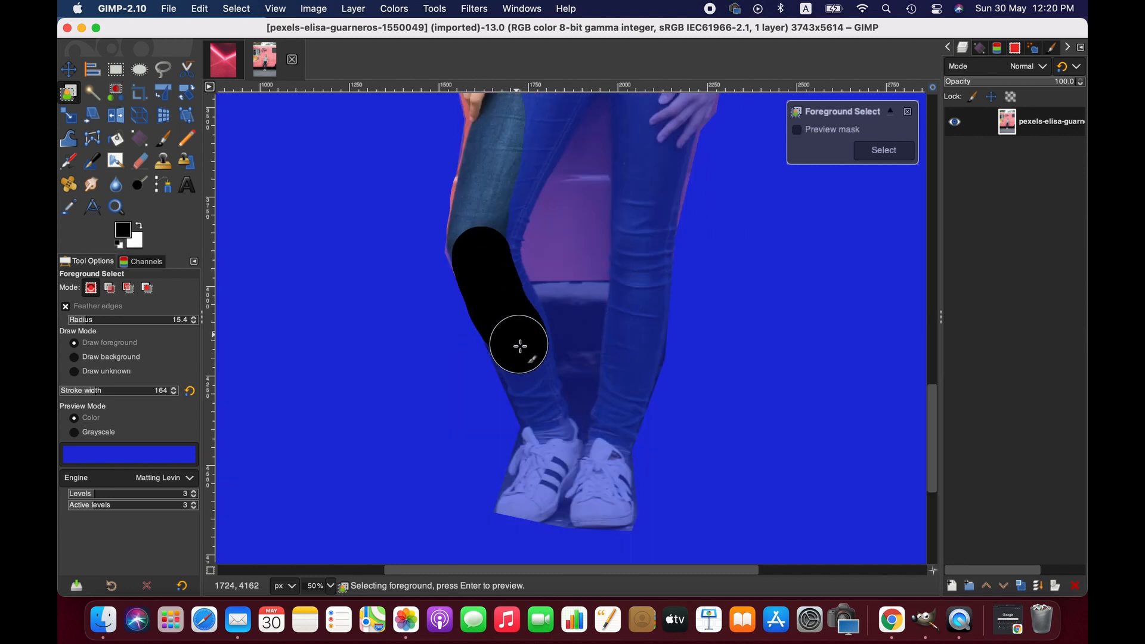
# - Mark the woman's face and sunglasses as foreground, refining the forehead and hairline with a stroke width of 78
pyautogui.scroll(10, 590, 222)
pyautogui.moveTo(622, 183)
pyautogui.mouseDown()
pyautogui.moveTo(620, 258)
pyautogui.moveTo(635, 262)
pyautogui.moveTo(629, 353)
pyautogui.mouseUp()
pyautogui.click(330, 585)
pyautogui.click(323, 515)
pyautogui.click(82, 391)
pyautogui.moveTo(630, 269); pyautogui.dragTo(623, 304)
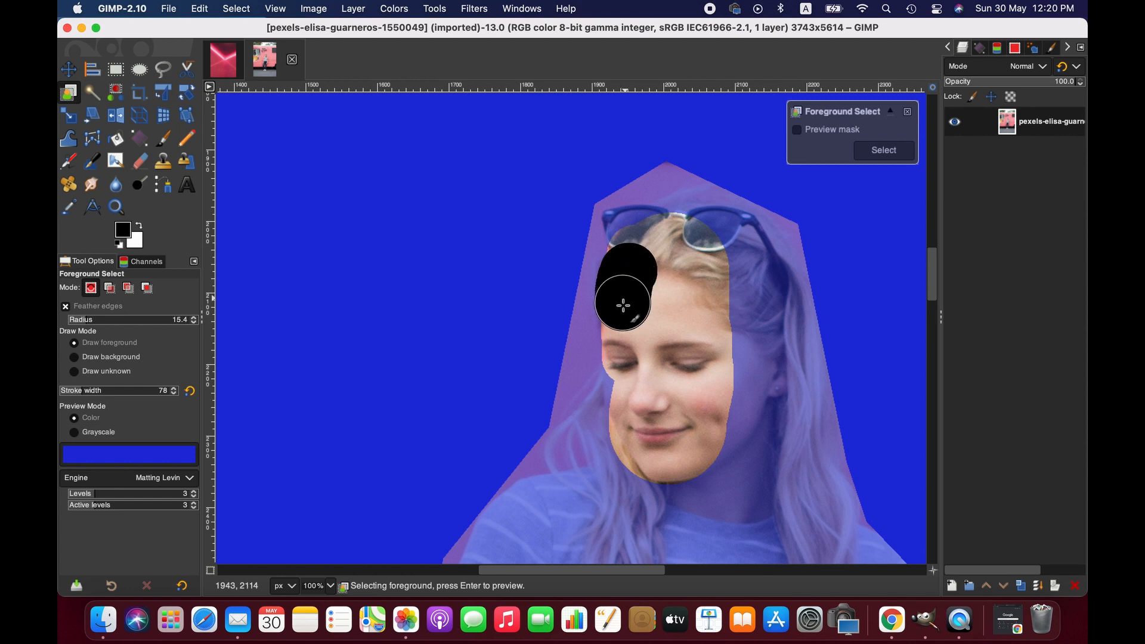
pyautogui.moveTo(643, 231)
pyautogui.mouseDown()
pyautogui.moveTo(712, 242)
pyautogui.moveTo(743, 278)
pyautogui.mouseUp()
pyautogui.click(81, 391)
pyautogui.click(624, 224)
# - Set the stroke width to 124 and mark the hair on the image-right side of the face as foreground
pyautogui.click(89, 391)
pyautogui.moveTo(758, 299); pyautogui.dragTo(788, 454)
pyautogui.scroll(-2, 761, 312)
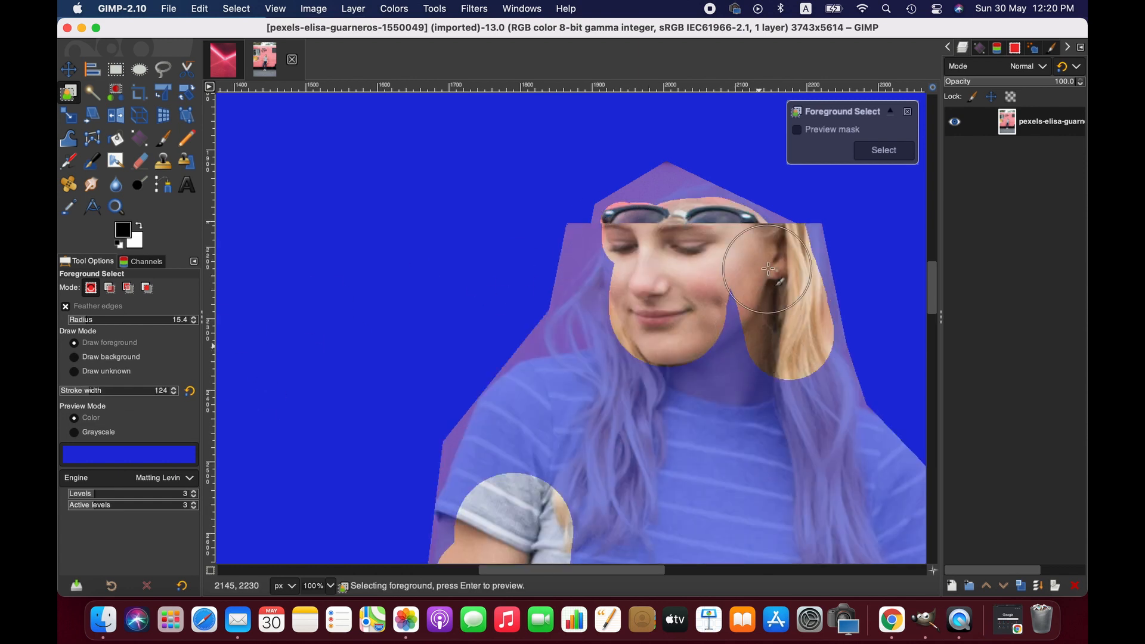
pyautogui.scroll(-2, 769, 337)
pyautogui.moveTo(797, 251); pyautogui.dragTo(830, 312)
# - Mark the neck, the image-left hair and shoulder, and the shirt down to the jeans as foreground
pyautogui.moveTo(742, 209)
pyautogui.mouseDown()
pyautogui.moveTo(660, 302)
pyautogui.moveTo(557, 340)
pyautogui.moveTo(472, 441)
pyautogui.mouseUp()
pyautogui.moveTo(500, 347); pyautogui.dragTo(494, 348)
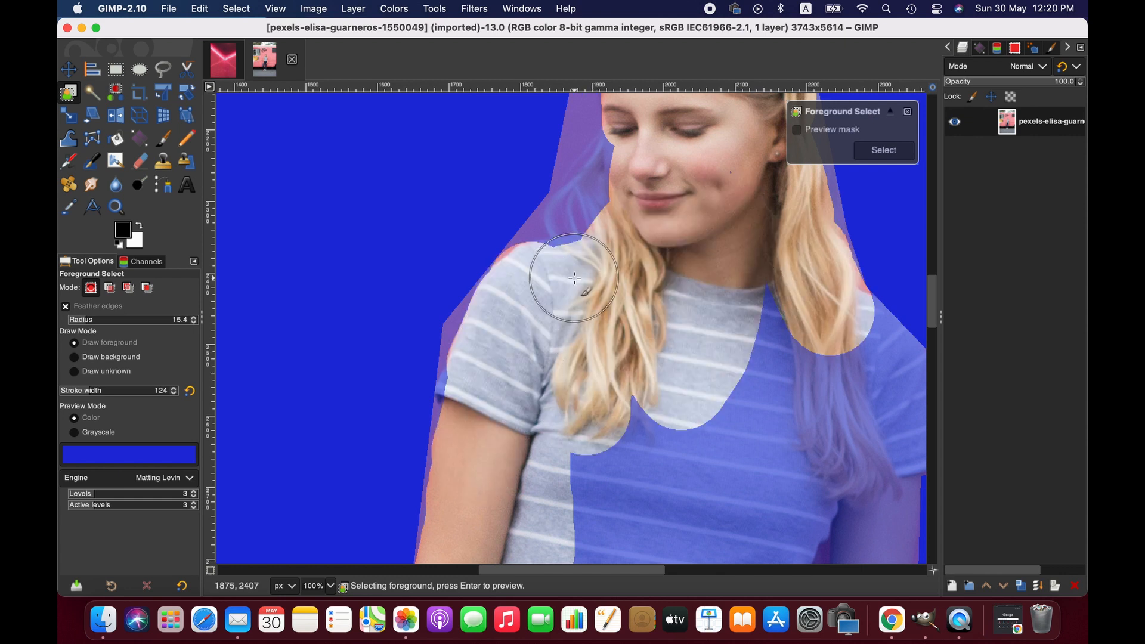
pyautogui.scroll(-2, 708, 264)
pyautogui.moveTo(648, 288); pyautogui.dragTo(593, 456)
pyautogui.scroll(-4, 592, 448)
pyautogui.moveTo(588, 290)
pyautogui.mouseDown()
pyautogui.moveTo(548, 498)
pyautogui.moveTo(528, 365)
pyautogui.mouseUp()
pyautogui.scroll(-4, 591, 417)
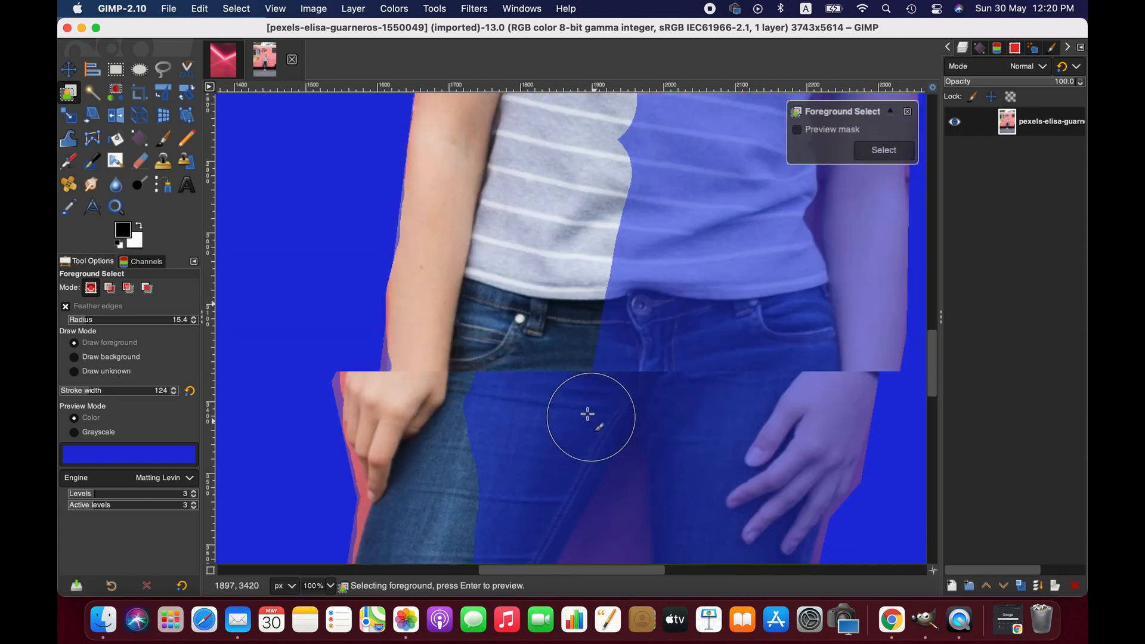
# - Mark the middle of the striped shirt, the image-right hair ends and the sleeve as foreground
pyautogui.scroll(10, 587, 358)
pyautogui.moveTo(772, 318)
pyautogui.mouseDown()
pyautogui.moveTo(687, 524)
pyautogui.moveTo(668, 534)
pyautogui.mouseUp()
pyautogui.hscroll(3, 656, 417)
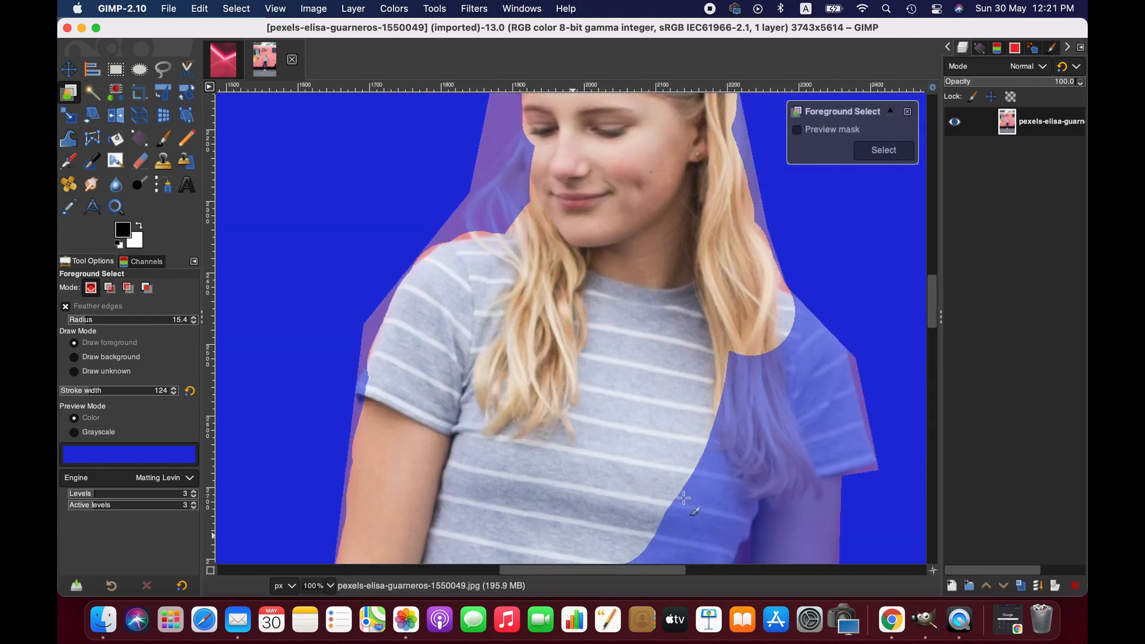
pyautogui.moveTo(730, 341)
pyautogui.mouseDown()
pyautogui.moveTo(779, 443)
pyautogui.moveTo(740, 510)
pyautogui.mouseUp()
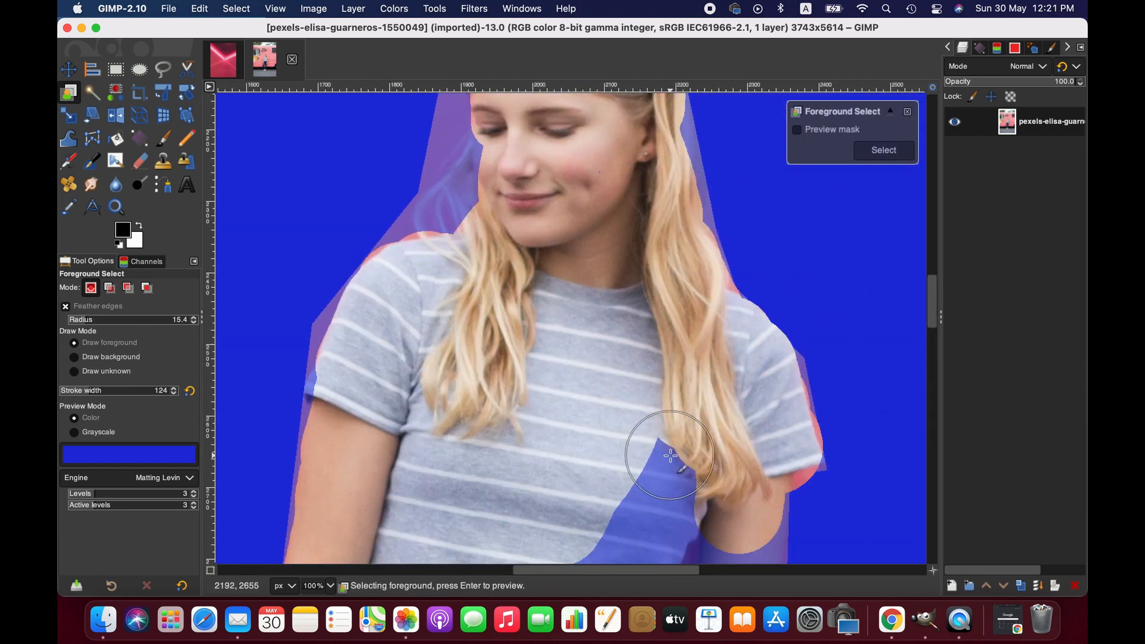
# - Mark the remaining lower shirt and the hips of the jeans as foreground
pyautogui.scroll(-4, 663, 444)
pyautogui.moveTo(650, 259)
pyautogui.mouseDown()
pyautogui.moveTo(519, 473)
pyautogui.moveTo(507, 518)
pyautogui.mouseUp()
pyautogui.moveTo(670, 272)
pyautogui.mouseDown()
pyautogui.moveTo(637, 321)
pyautogui.moveTo(633, 461)
pyautogui.moveTo(651, 503)
pyautogui.moveTo(526, 547)
pyautogui.mouseUp()
pyautogui.scroll(-4, 561, 418)
pyautogui.moveTo(588, 337)
pyautogui.mouseDown()
pyautogui.moveTo(664, 339)
pyautogui.moveTo(608, 425)
pyautogui.moveTo(445, 484)
pyautogui.moveTo(666, 437)
pyautogui.moveTo(704, 396)
pyautogui.mouseUp()
# - Set the stroke width to 56 and mark the image-right arm as foreground
pyautogui.scroll(4, 668, 388)
pyautogui.click(80, 390)
pyautogui.moveTo(769, 250); pyautogui.dragTo(752, 442)
pyautogui.scroll(-4, 751, 376)
pyautogui.moveTo(752, 203); pyautogui.dragTo(754, 375)
pyautogui.moveTo(763, 239); pyautogui.dragTo(745, 406)
pyautogui.scroll(-4, 746, 406)
# - Mark the image-right forearm, hand and fingers as foreground
pyautogui.scroll(2, 759, 266)
pyautogui.moveTo(764, 266)
pyautogui.mouseDown()
pyautogui.moveTo(741, 301)
pyautogui.moveTo(724, 414)
pyautogui.moveTo(656, 555)
pyautogui.mouseUp()
pyautogui.moveTo(723, 263)
pyautogui.mouseDown()
pyautogui.moveTo(720, 316)
pyautogui.moveTo(606, 480)
pyautogui.moveTo(654, 378)
pyautogui.mouseUp()
pyautogui.scroll(4, 655, 379)
pyautogui.moveTo(736, 191)
pyautogui.mouseDown()
pyautogui.moveTo(733, 484)
pyautogui.moveTo(718, 299)
pyautogui.moveTo(716, 401)
pyautogui.mouseUp()
# - Mark the inner side of the image-right trouser leg as foreground from the thigh down
pyautogui.scroll(-6, 552, 197)
pyautogui.moveTo(594, 266)
pyautogui.mouseDown()
pyautogui.moveTo(563, 275)
pyautogui.moveTo(543, 435)
pyautogui.mouseUp()
pyautogui.scroll(-4, 547, 224)
pyautogui.moveTo(545, 219)
pyautogui.mouseDown()
pyautogui.moveTo(540, 425)
pyautogui.moveTo(531, 245)
pyautogui.moveTo(495, 540)
pyautogui.mouseUp()
pyautogui.scroll(-4, 549, 362)
# - Mark both white sneakers as foreground
pyautogui.scroll(-4, 580, 272)
pyautogui.moveTo(494, 322)
pyautogui.mouseDown()
pyautogui.moveTo(458, 414)
pyautogui.moveTo(450, 475)
pyautogui.moveTo(542, 458)
pyautogui.moveTo(499, 380)
pyautogui.moveTo(507, 336)
pyautogui.mouseUp()
pyautogui.scroll(-2, 506, 335)
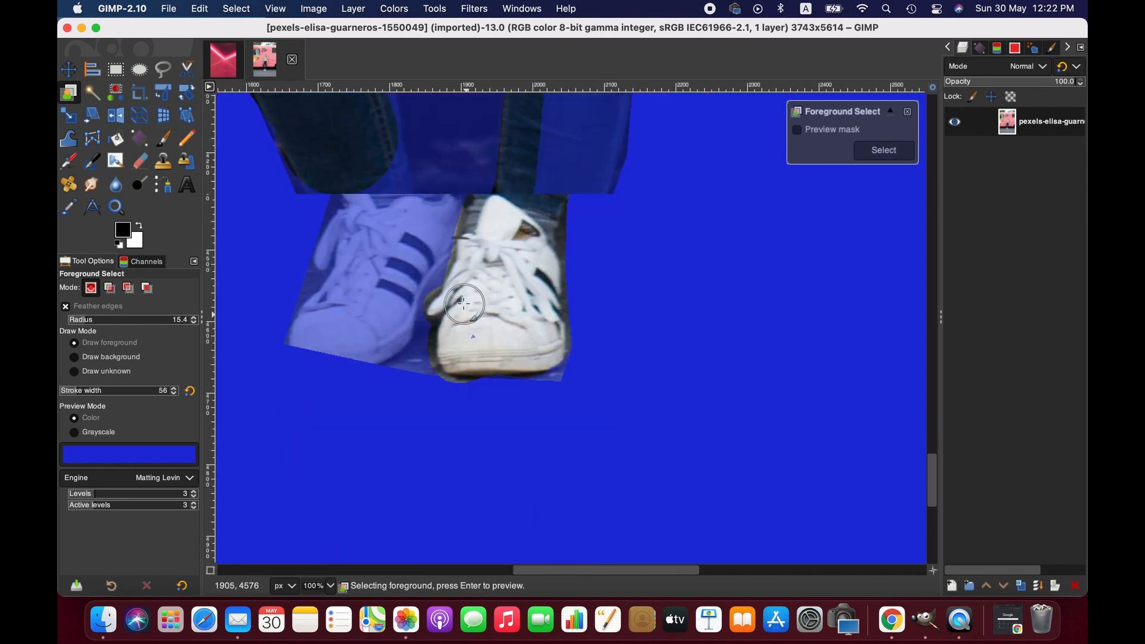
pyautogui.moveTo(441, 234)
pyautogui.mouseDown()
pyautogui.moveTo(383, 332)
pyautogui.moveTo(322, 352)
pyautogui.moveTo(351, 253)
pyautogui.moveTo(340, 238)
pyautogui.moveTo(392, 213)
pyautogui.moveTo(417, 238)
pyautogui.moveTo(444, 215)
pyautogui.mouseUp()
# - Fill in the unmarked ankle and outer side of the image-right trouser leg as foreground
pyautogui.scroll(5, 567, 253)
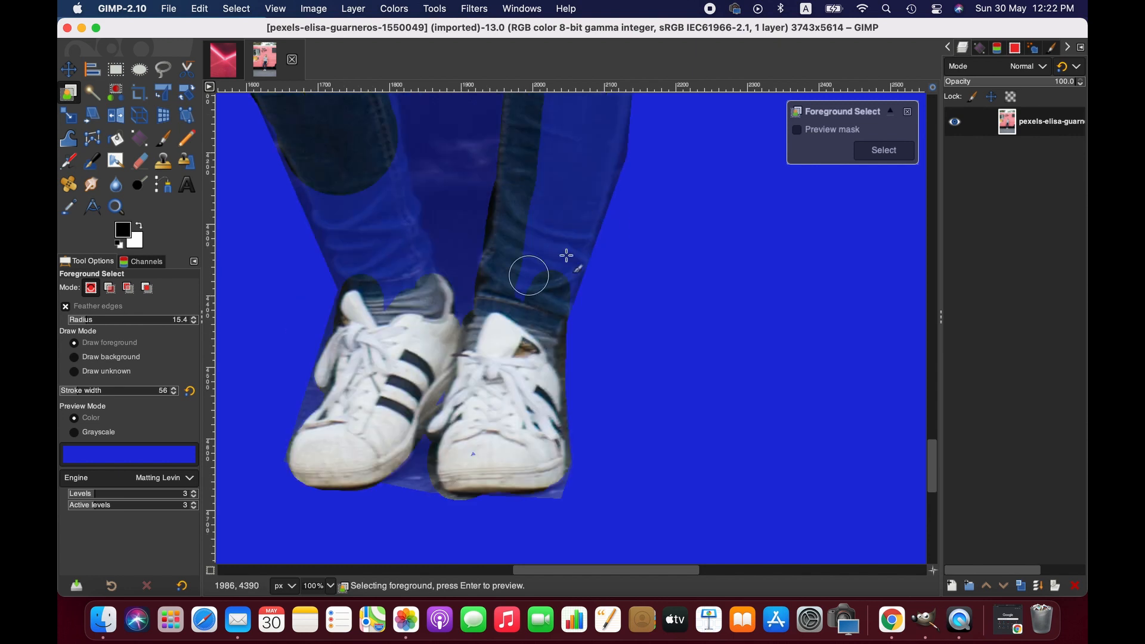
pyautogui.moveTo(572, 164)
pyautogui.mouseDown()
pyautogui.moveTo(567, 248)
pyautogui.moveTo(540, 249)
pyautogui.mouseUp()
pyautogui.moveTo(621, 190)
pyautogui.mouseDown()
pyautogui.moveTo(611, 329)
pyautogui.moveTo(575, 495)
pyautogui.moveTo(636, 328)
pyautogui.moveTo(648, 322)
pyautogui.moveTo(599, 465)
pyautogui.mouseUp()
pyautogui.scroll(-4, 632, 261)
pyautogui.moveTo(643, 147)
pyautogui.mouseDown()
pyautogui.moveTo(584, 513)
pyautogui.moveTo(568, 344)
pyautogui.moveTo(548, 503)
pyautogui.moveTo(562, 434)
pyautogui.mouseUp()
pyautogui.scroll(-3, 621, 296)
pyautogui.moveTo(621, 208)
pyautogui.mouseDown()
pyautogui.moveTo(605, 352)
pyautogui.moveTo(568, 483)
pyautogui.moveTo(542, 455)
pyautogui.moveTo(519, 518)
pyautogui.mouseUp()
pyautogui.scroll(-3, 540, 239)
# - Mark the shin, inner knee and inner thigh of the image-left leg as foreground with a stroke width of 67
pyautogui.scroll(3, 330, 305)
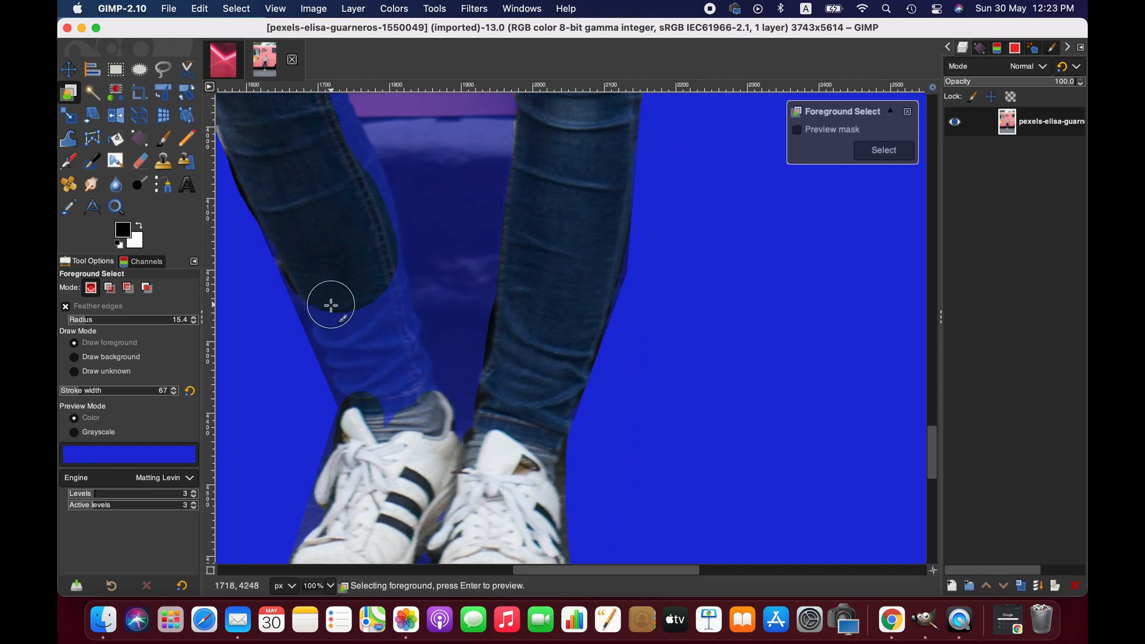
pyautogui.moveTo(330, 301)
pyautogui.mouseDown()
pyautogui.moveTo(365, 406)
pyautogui.moveTo(399, 405)
pyautogui.moveTo(389, 312)
pyautogui.moveTo(410, 387)
pyautogui.mouseUp()
pyautogui.scroll(3, 420, 232)
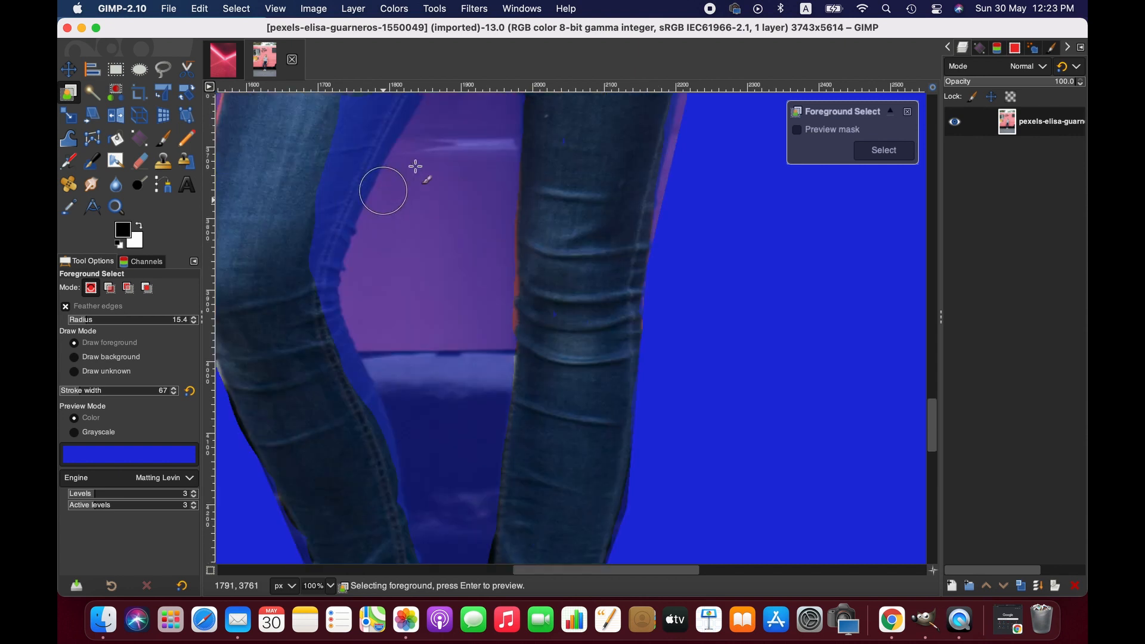
pyautogui.moveTo(346, 160)
pyautogui.mouseDown()
pyautogui.moveTo(323, 277)
pyautogui.moveTo(326, 356)
pyautogui.moveTo(372, 457)
pyautogui.mouseUp()
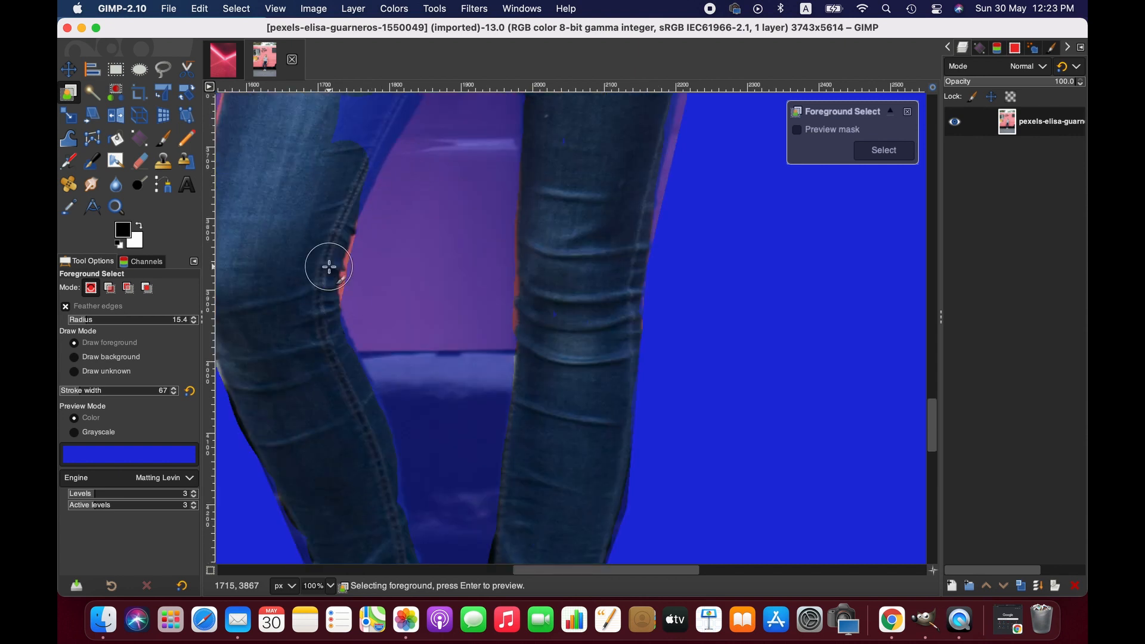
pyautogui.scroll(3, 358, 238)
pyautogui.moveTo(428, 179)
pyautogui.mouseDown()
pyautogui.moveTo(348, 378)
pyautogui.moveTo(438, 214)
pyautogui.moveTo(484, 164)
pyautogui.moveTo(343, 459)
pyautogui.mouseUp()
# - Mark the outer thigh below the image-right hand and the hair beside the image-left shoulder as foreground
pyautogui.scroll(3, 645, 222)
pyautogui.scroll(-3, 645, 222)
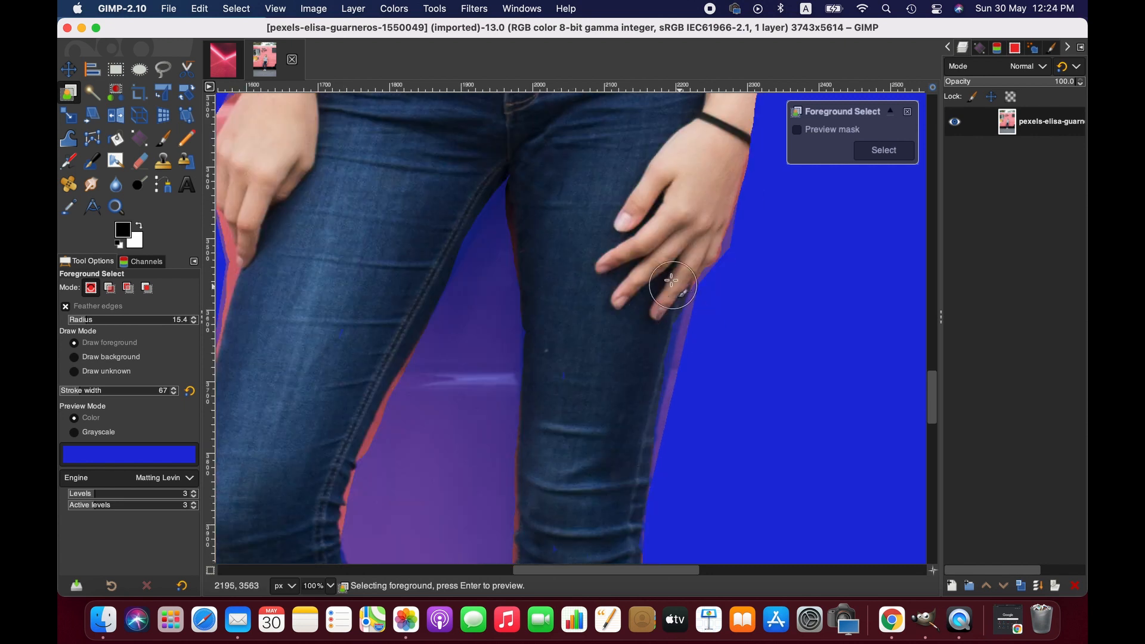
pyautogui.moveTo(667, 266); pyautogui.dragTo(633, 421)
pyautogui.scroll(-3, 617, 308)
pyautogui.scroll(-3, 618, 308)
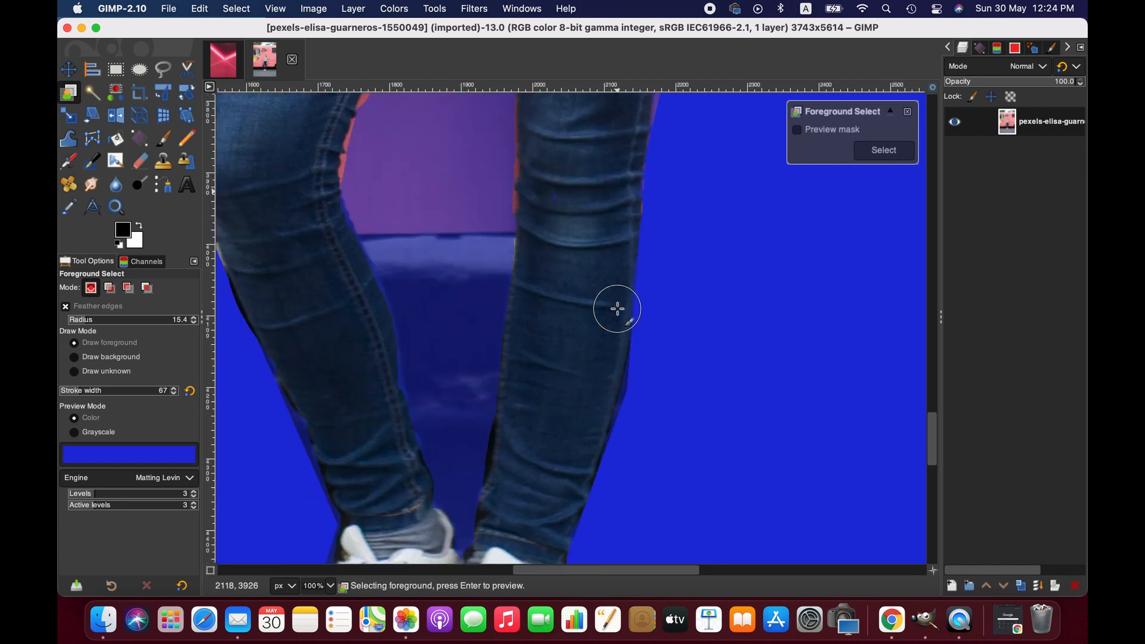
pyautogui.scroll(10, 614, 309)
pyautogui.moveTo(486, 245)
pyautogui.mouseDown()
pyautogui.moveTo(473, 312)
pyautogui.moveTo(445, 328)
pyautogui.moveTo(440, 394)
pyautogui.mouseUp()
# - Switch to drawing background and mark the pink fringe along the image-left thigh and hand as background
pyautogui.scroll(-4, 479, 304)
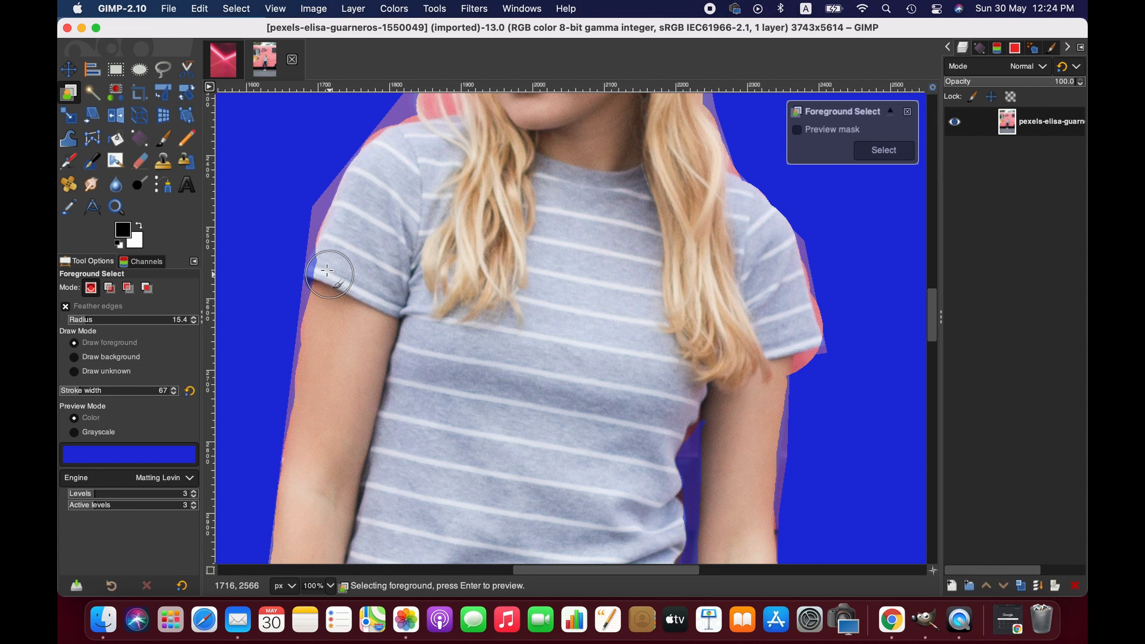
pyautogui.scroll(-2, 366, 353)
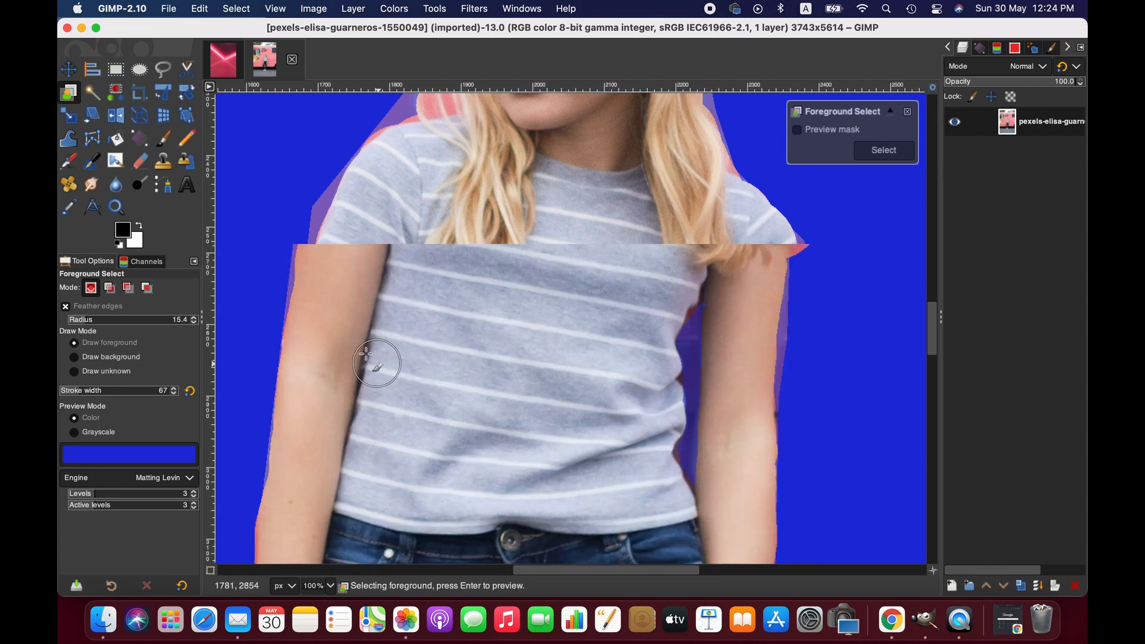
pyautogui.scroll(-2, 360, 344)
pyautogui.scroll(-4, 360, 343)
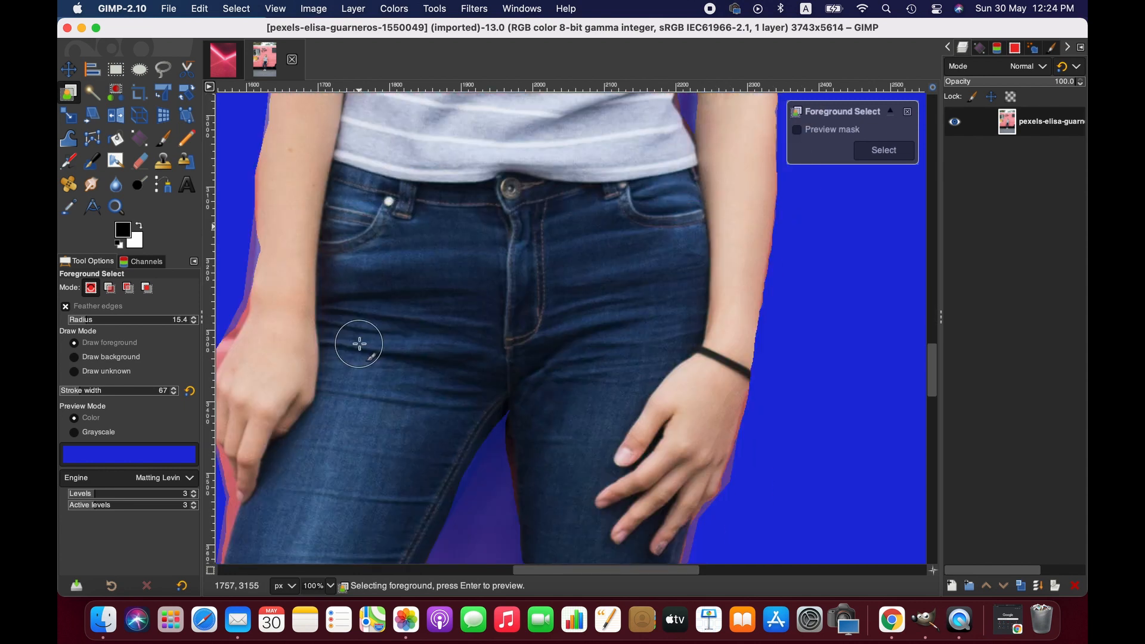
pyautogui.scroll(-2, 360, 344)
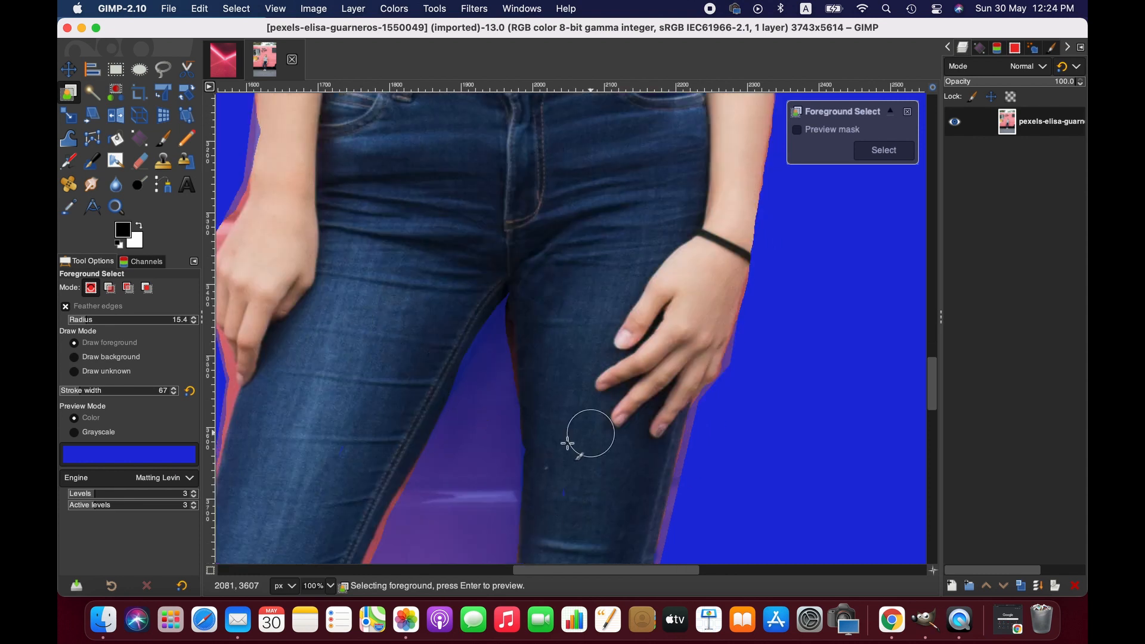
pyautogui.click(104, 360)
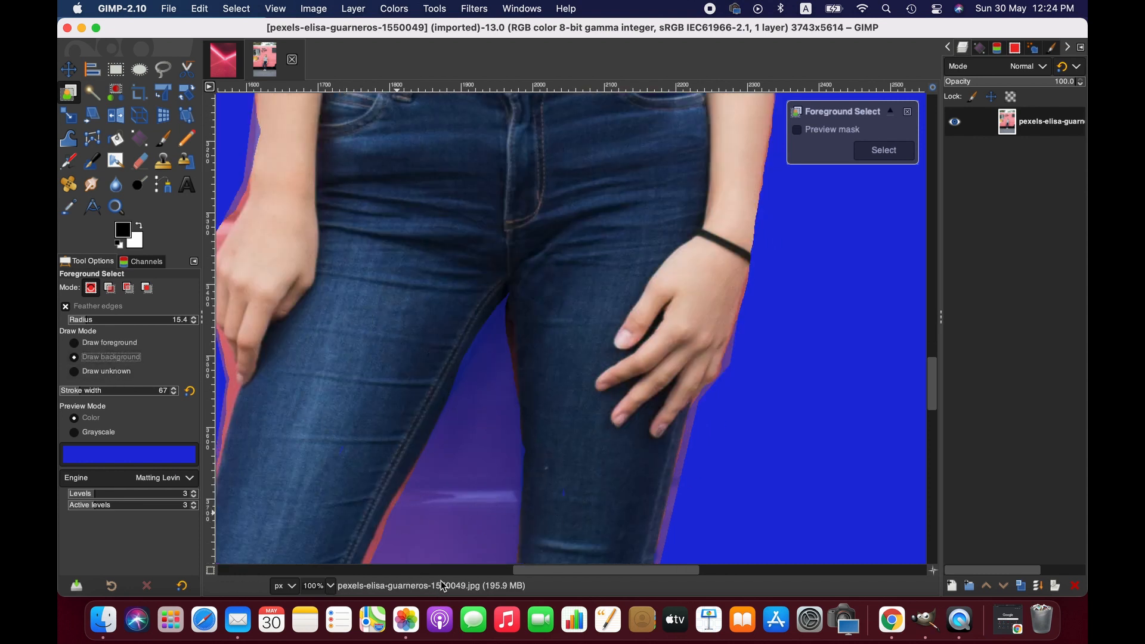
pyautogui.moveTo(541, 571); pyautogui.dragTo(506, 576)
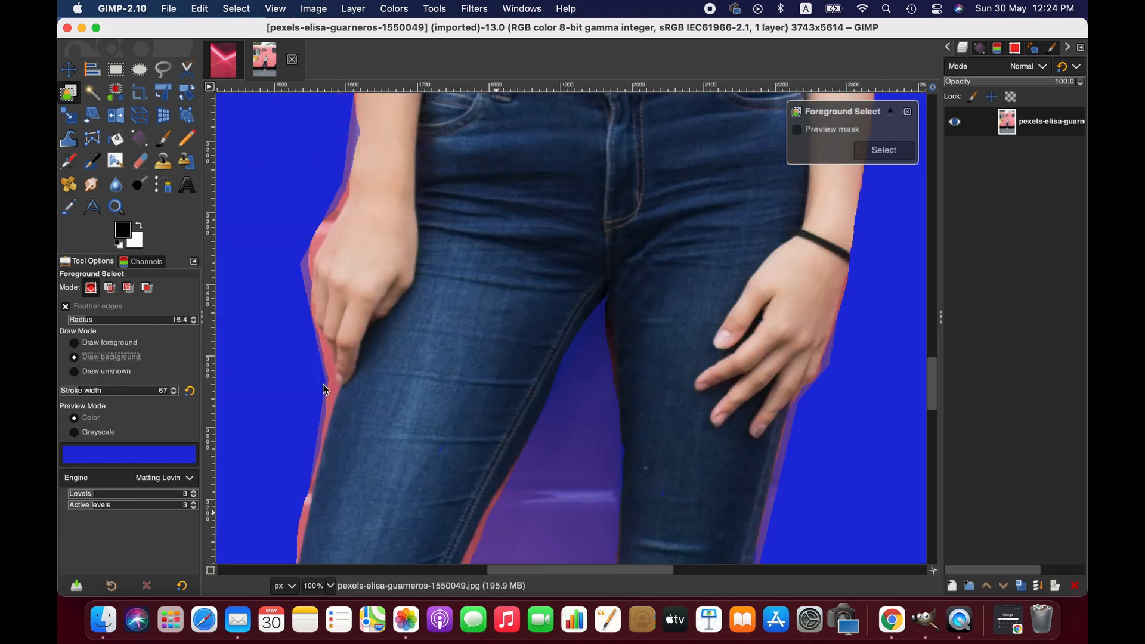
pyautogui.hscroll(-1, 334, 376)
pyautogui.moveTo(342, 359); pyautogui.dragTo(310, 555)
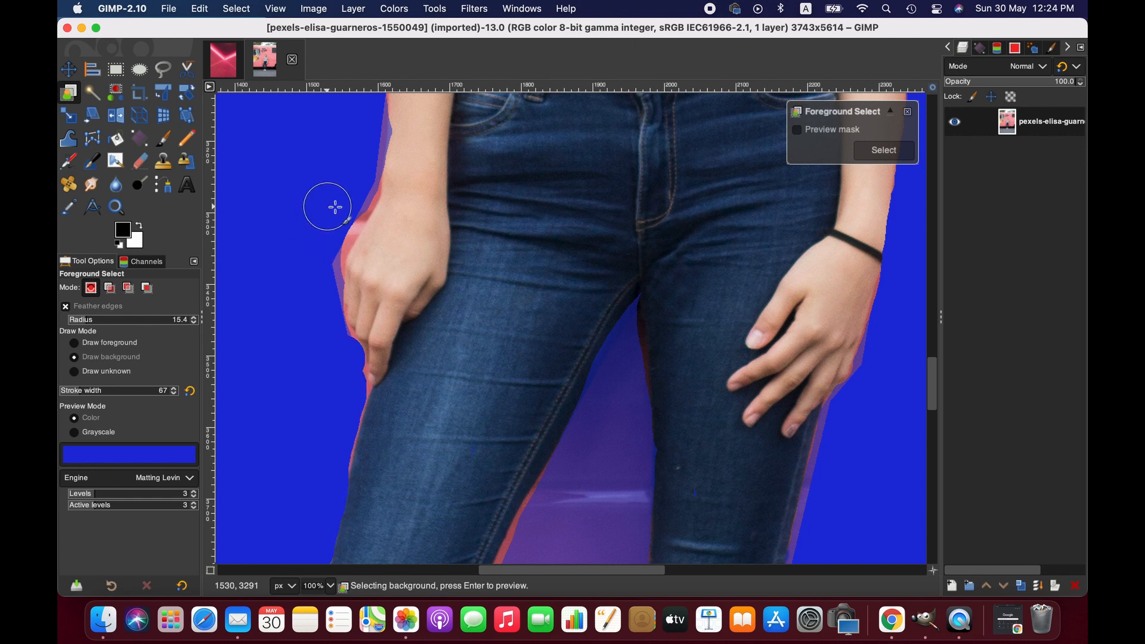
pyautogui.moveTo(345, 204); pyautogui.dragTo(313, 293)
# - Mark the pink area beside the inner knee between the legs as background
pyautogui.scroll(6, 482, 149)
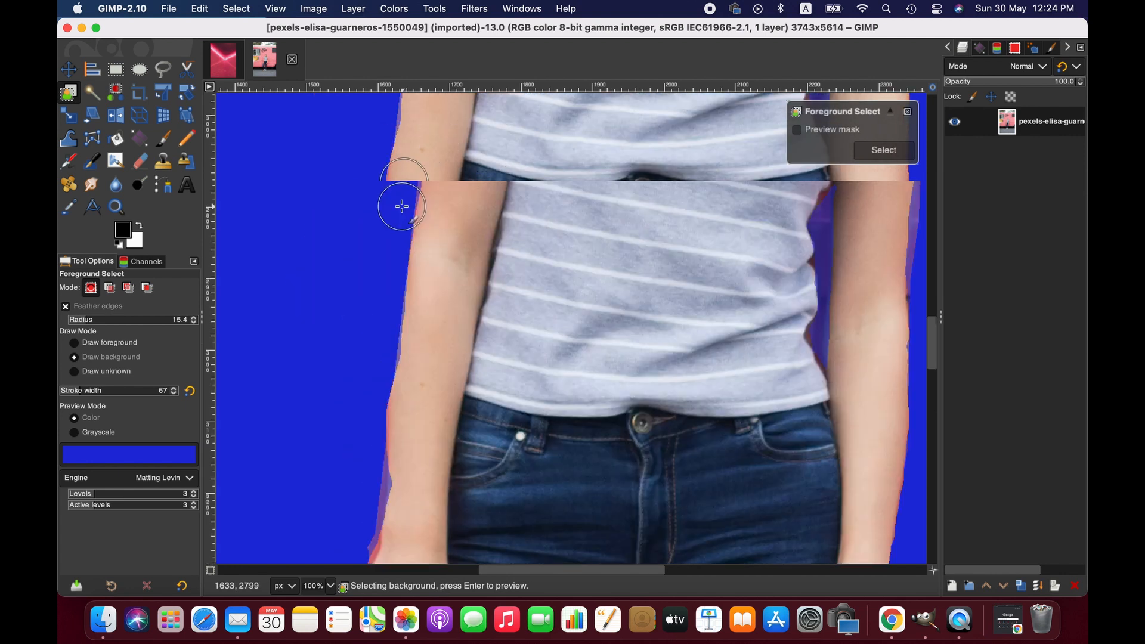
pyautogui.scroll(-8, 634, 435)
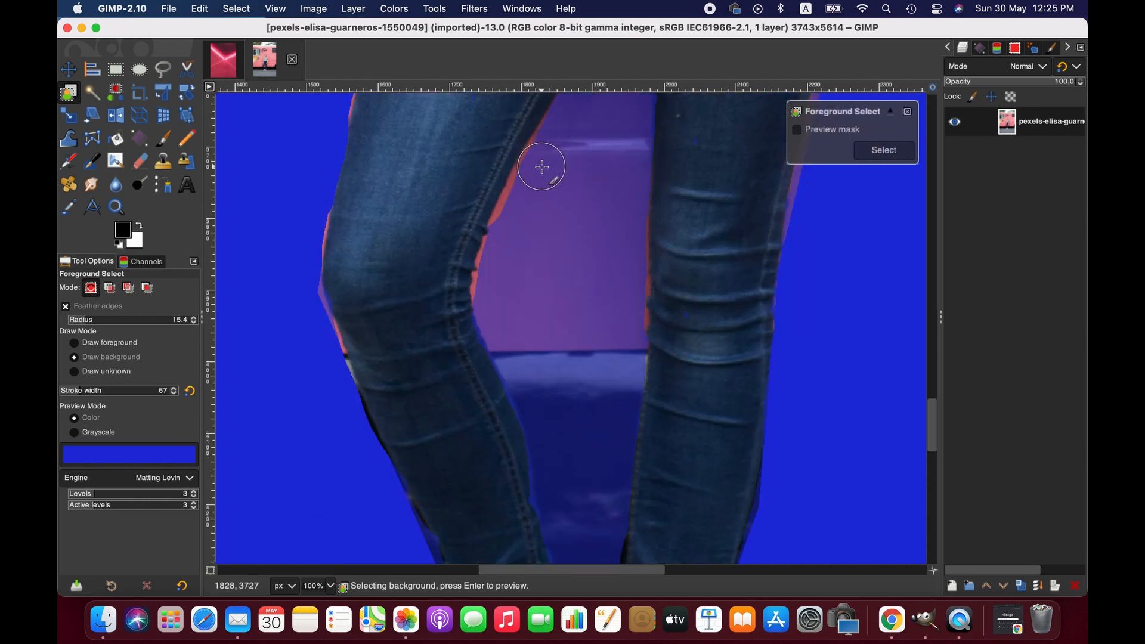
pyautogui.moveTo(542, 167); pyautogui.dragTo(495, 291)
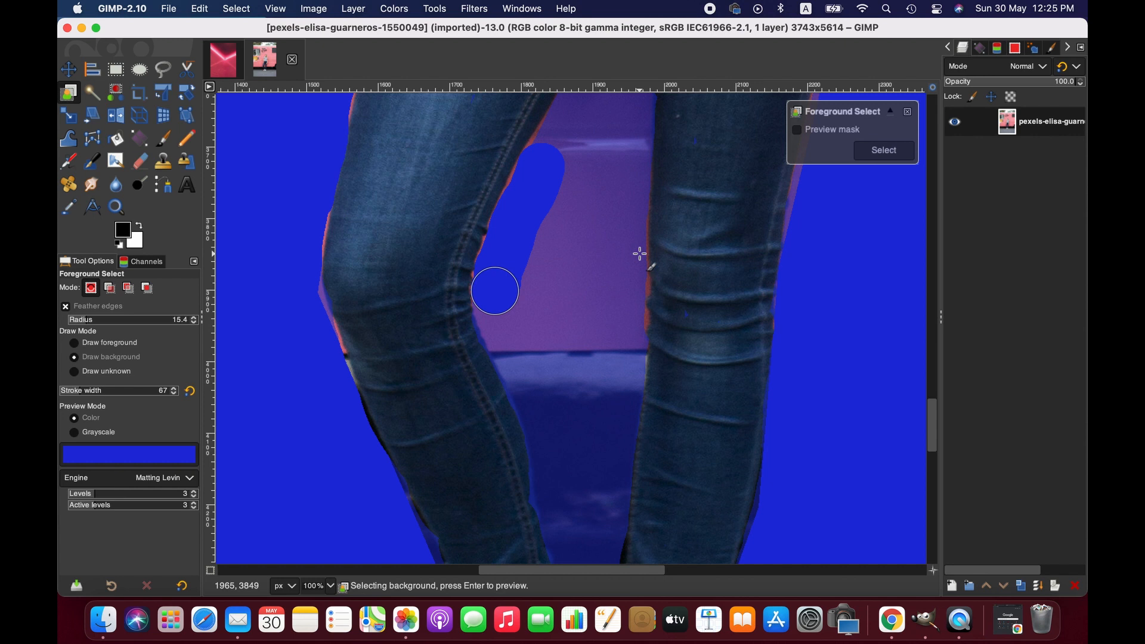
# - Switch back to drawing foreground, touch up the edge of the image-left wrist, and undo the last stroke
pyautogui.scroll(15, 640, 253)
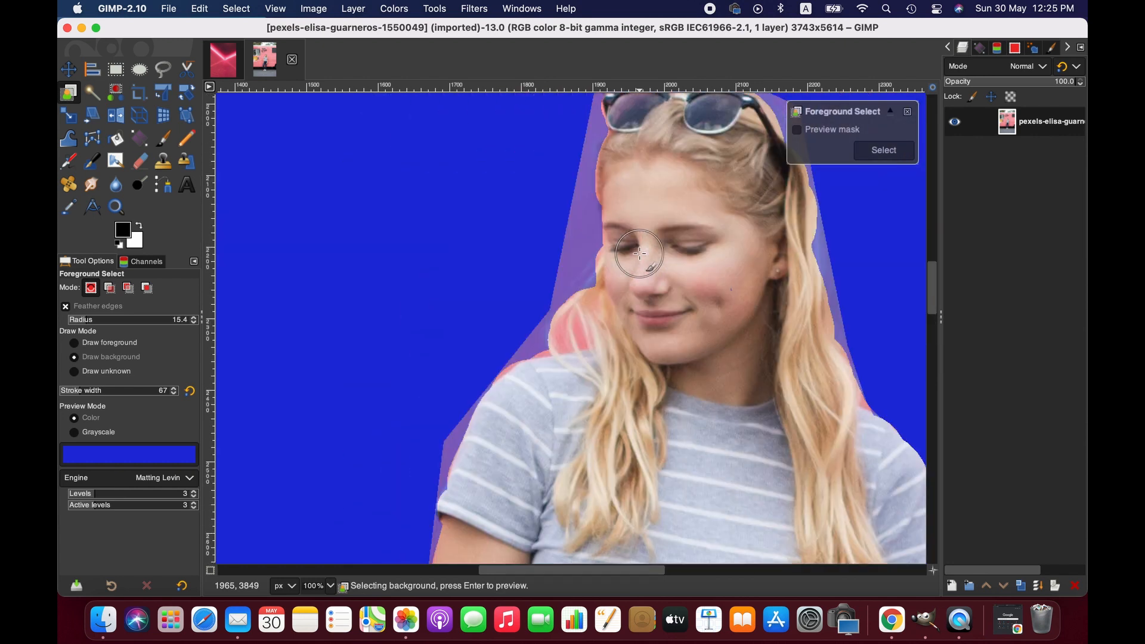
pyautogui.scroll(-6, 639, 253)
pyautogui.scroll(-7, 606, 205)
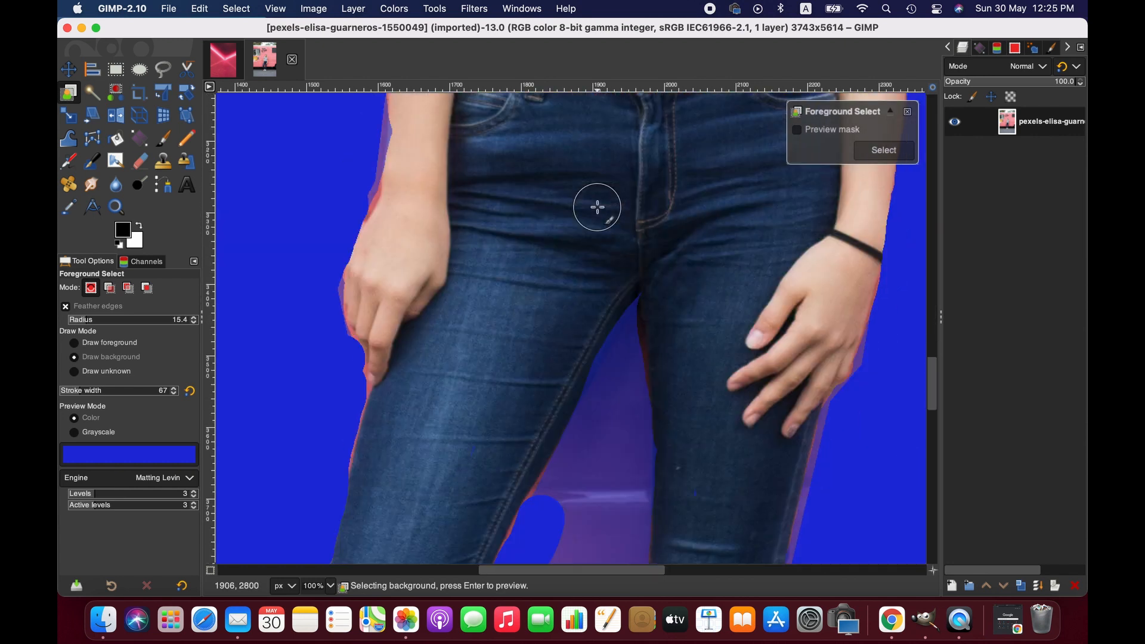
pyautogui.scroll(-4, 597, 207)
pyautogui.scroll(7, 597, 207)
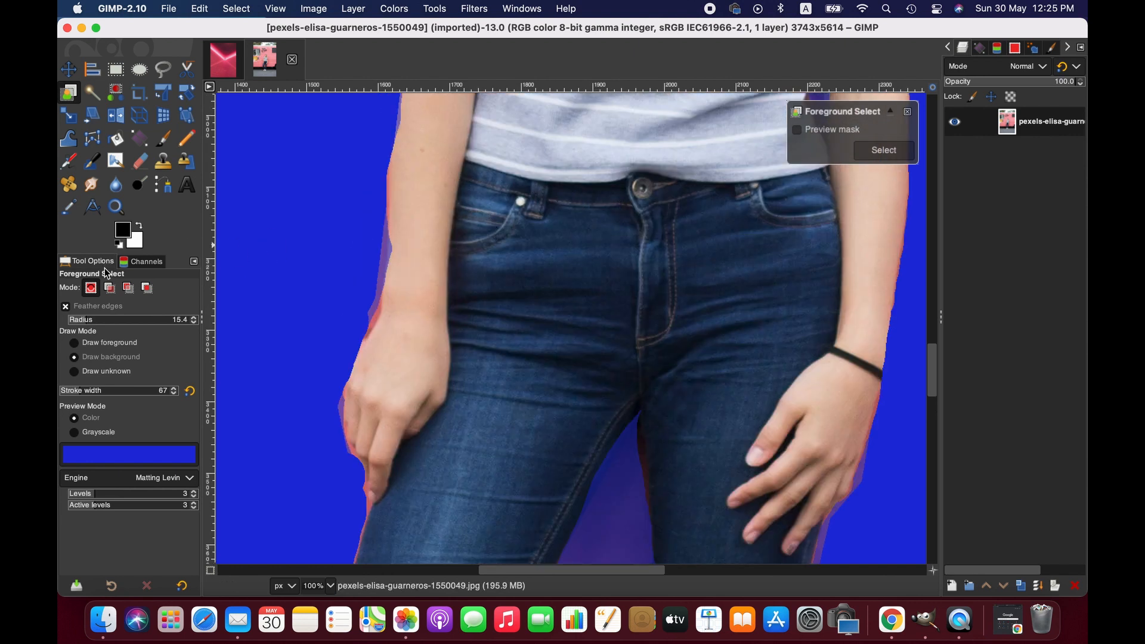
pyautogui.click(108, 342)
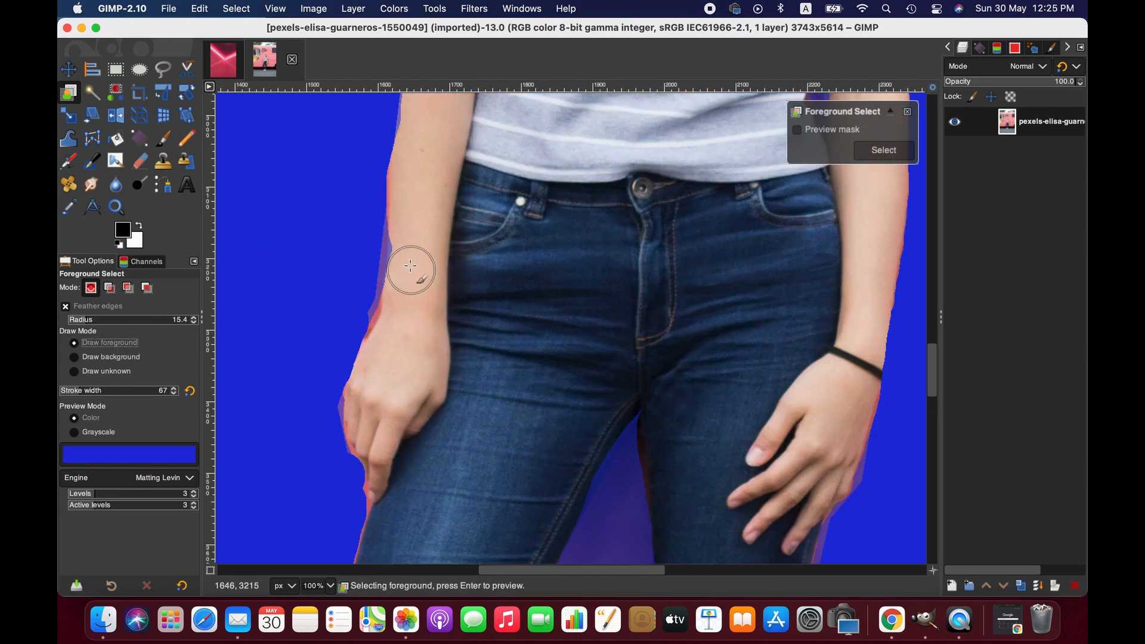
pyautogui.moveTo(411, 253)
pyautogui.mouseDown()
pyautogui.moveTo(411, 262)
pyautogui.moveTo(409, 243)
pyautogui.moveTo(405, 274)
pyautogui.mouseUp()
pyautogui.press('super+z')
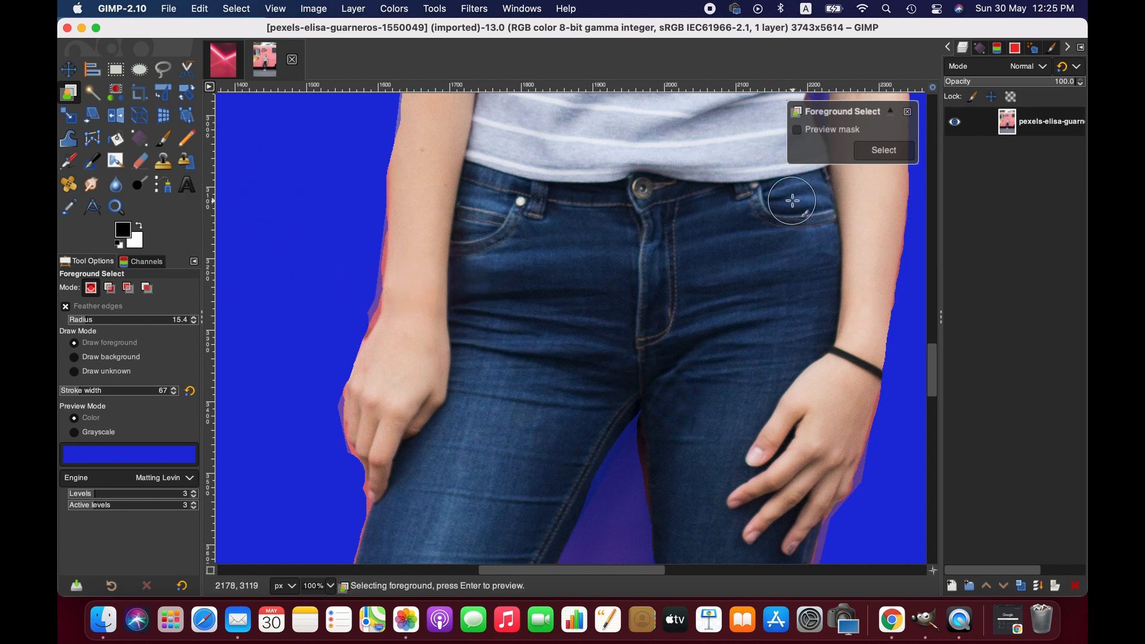
# - Turn on the mask preview and check the cutout around the whole figure
pyautogui.click(330, 586)
pyautogui.click(317, 555)
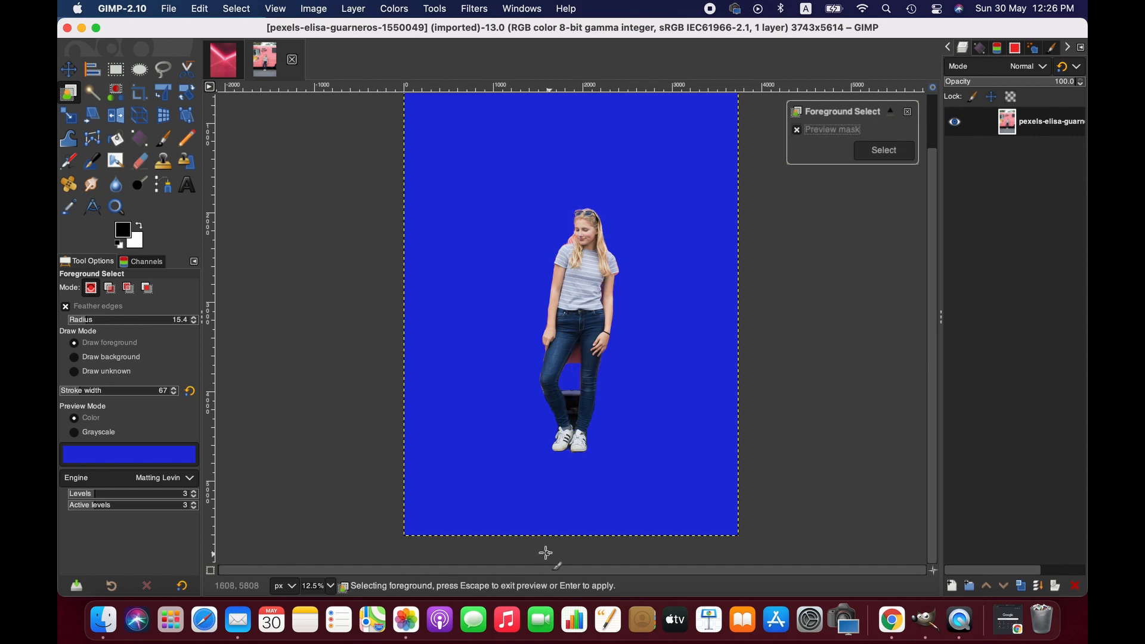
pyautogui.click(331, 587)
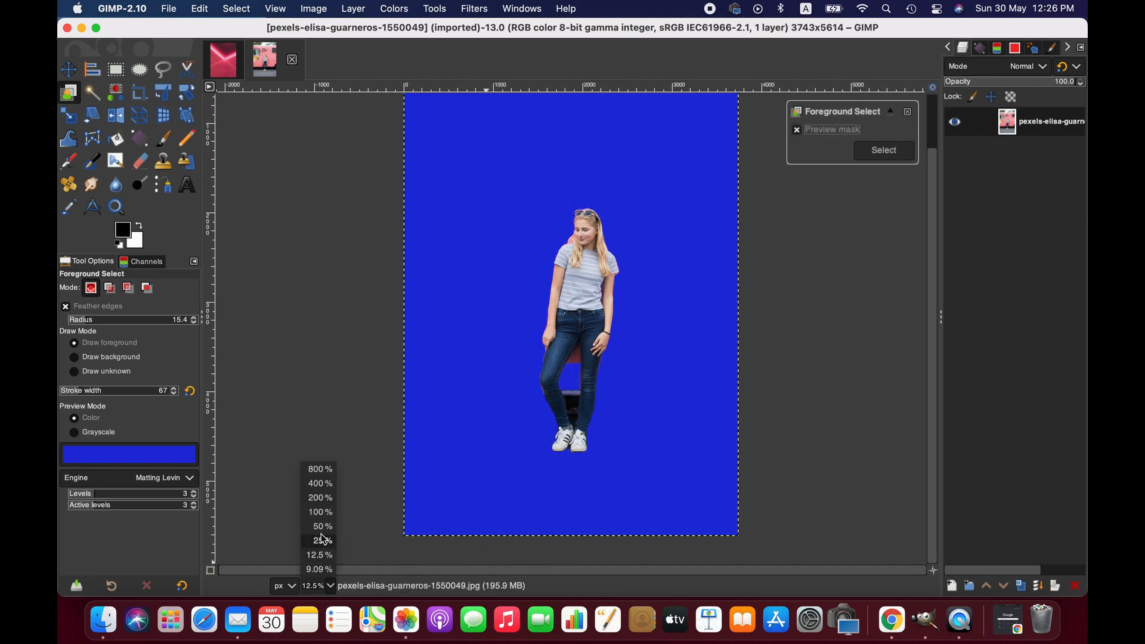
pyautogui.click(323, 541)
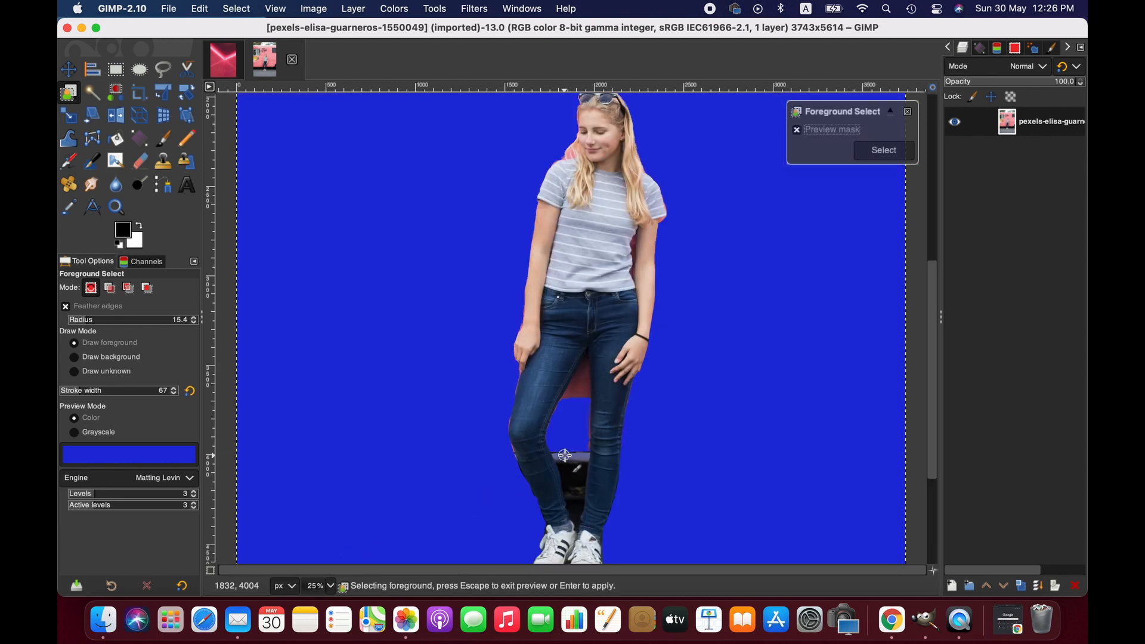
pyautogui.scroll(3, 564, 455)
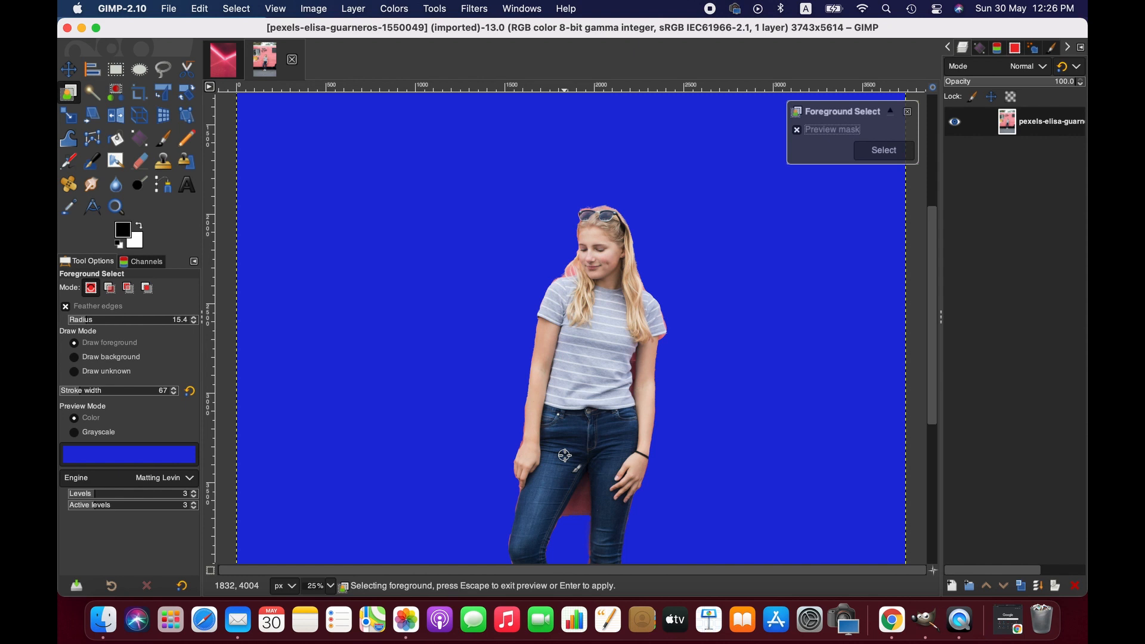
pyautogui.scroll(-3, 564, 455)
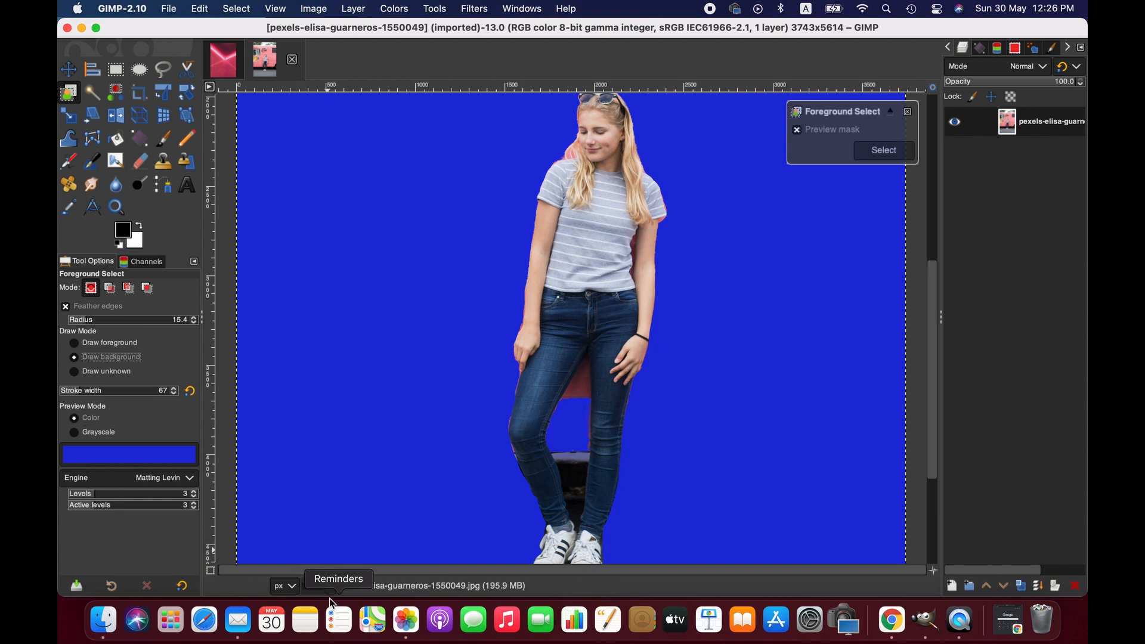
# - Switch to drawing background and mark the remaining pink area between the thighs as background
pyautogui.click(328, 587)
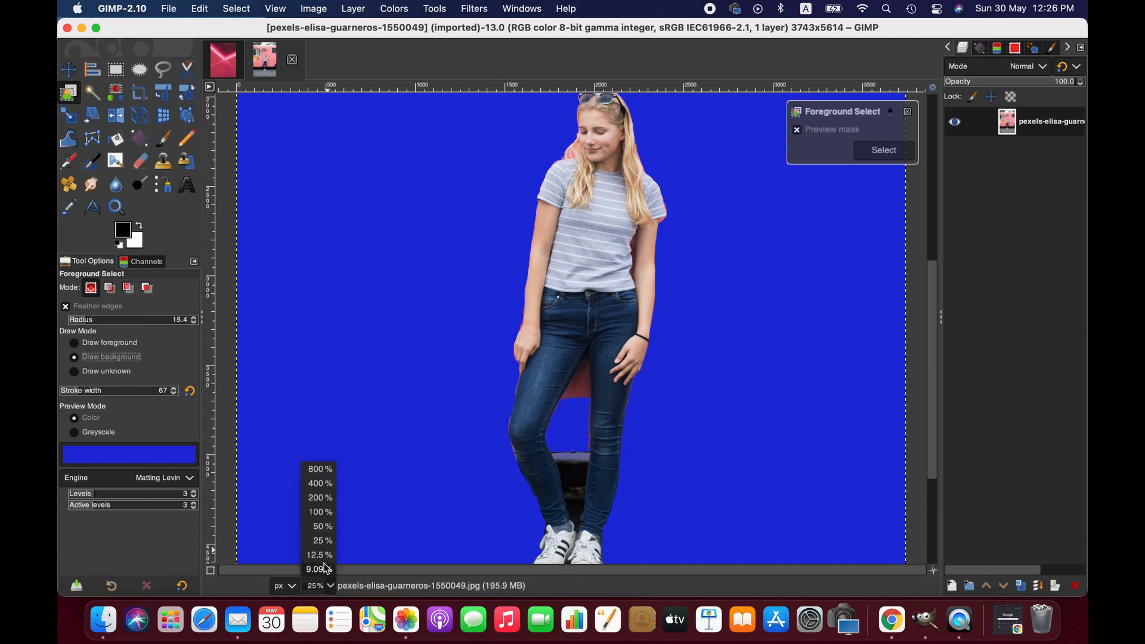
pyautogui.click(320, 527)
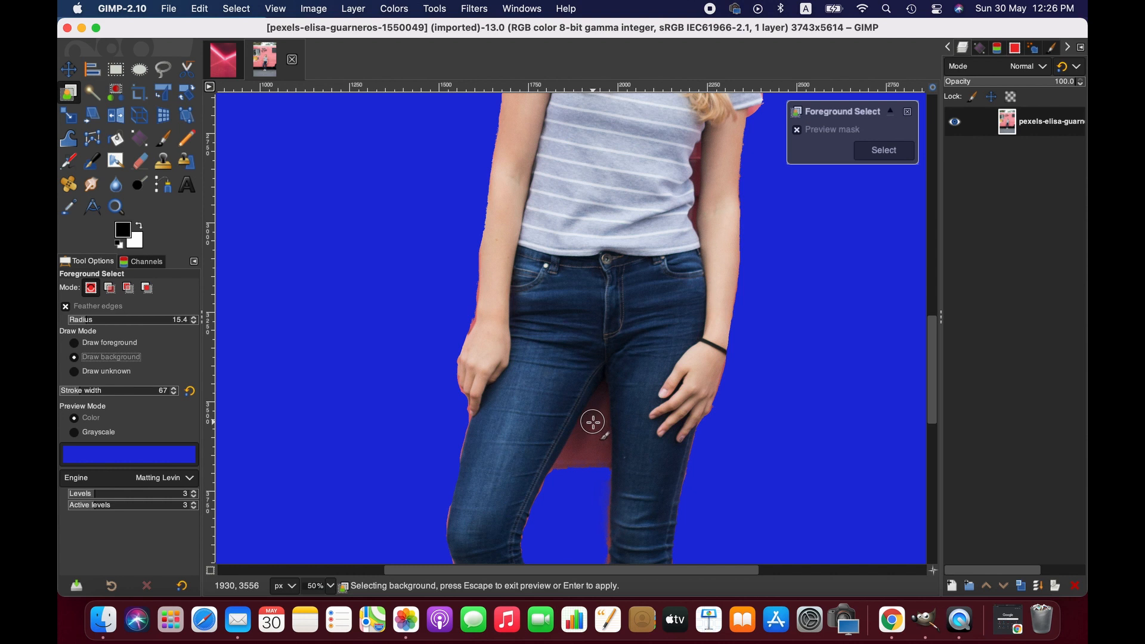
pyautogui.click(329, 587)
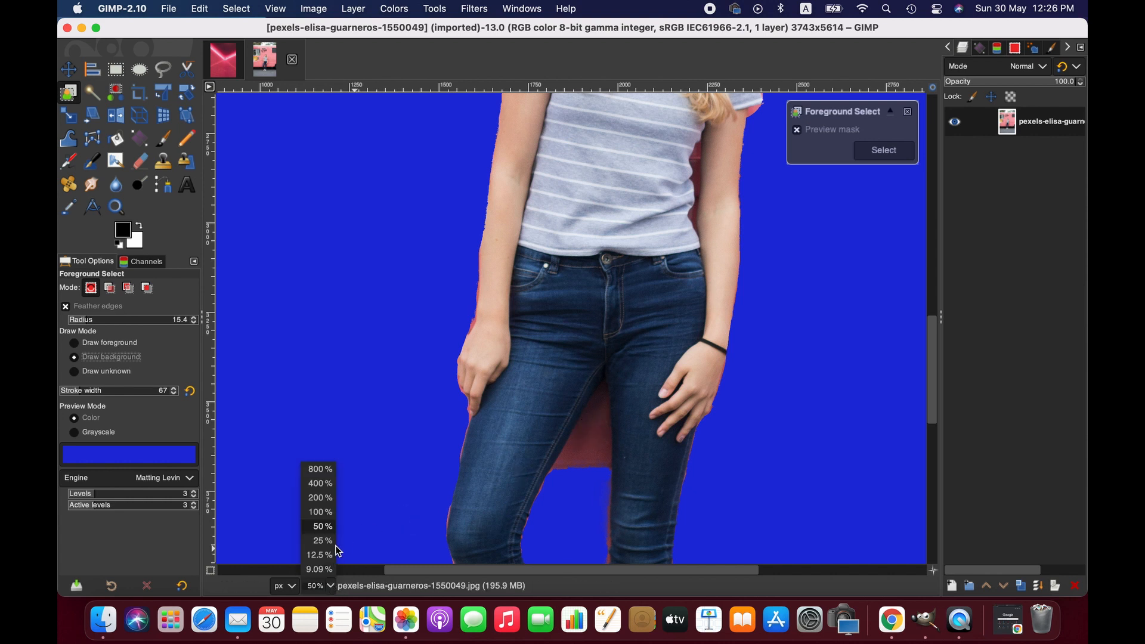
pyautogui.click(319, 512)
pyautogui.moveTo(519, 506)
pyautogui.mouseDown()
pyautogui.moveTo(613, 468)
pyautogui.moveTo(627, 476)
pyautogui.moveTo(608, 501)
pyautogui.mouseUp()
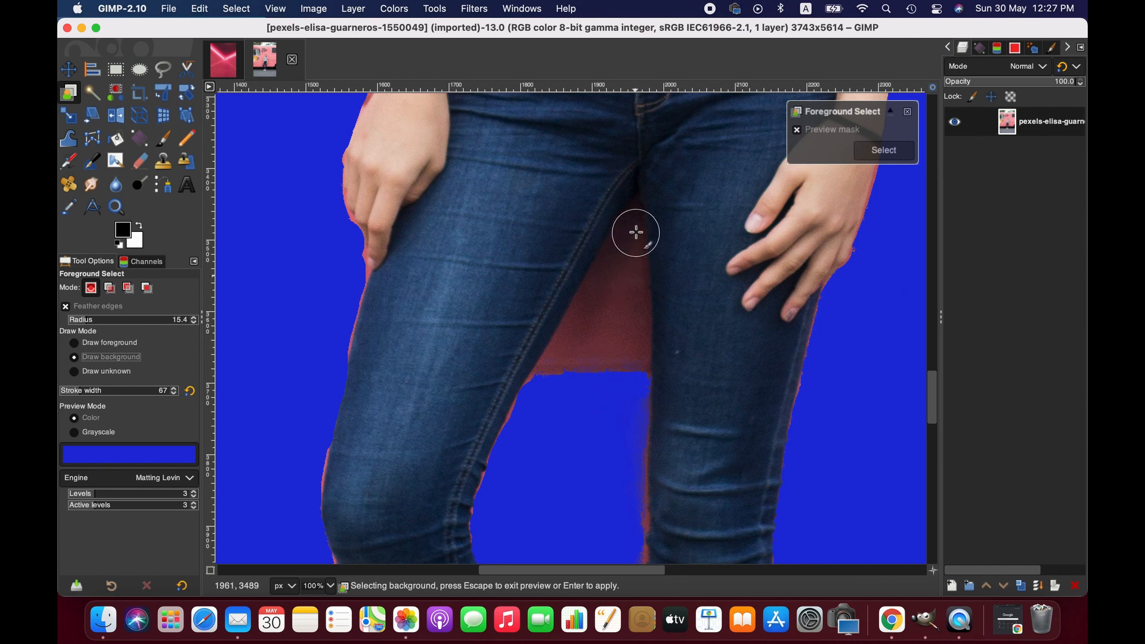
pyautogui.click(331, 586)
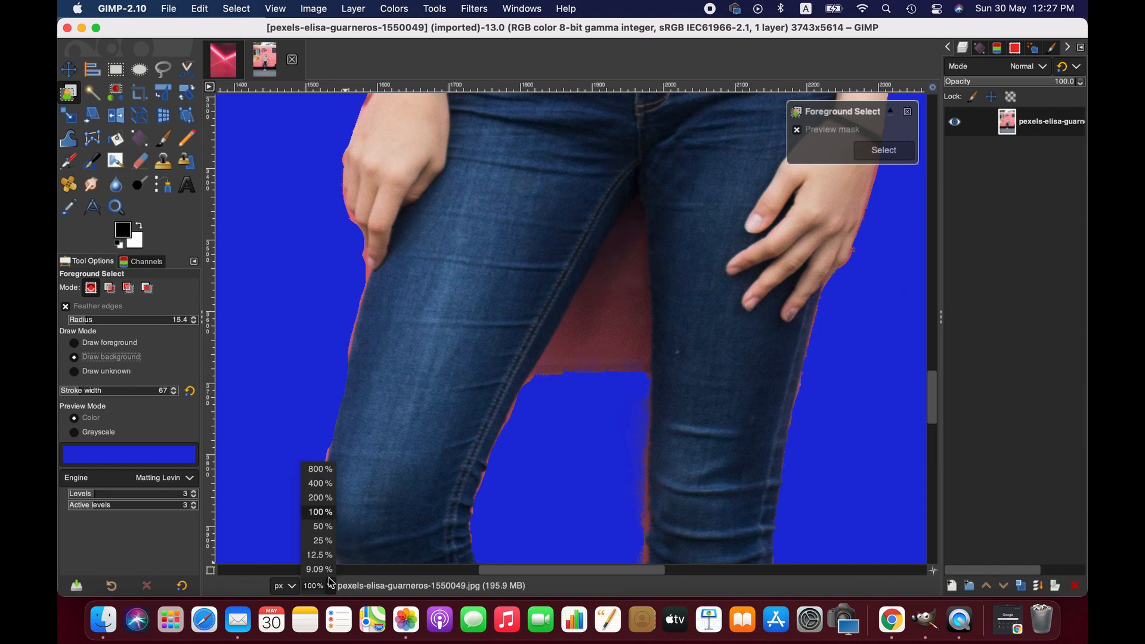
pyautogui.click(327, 498)
pyautogui.moveTo(647, 246); pyautogui.dragTo(594, 395)
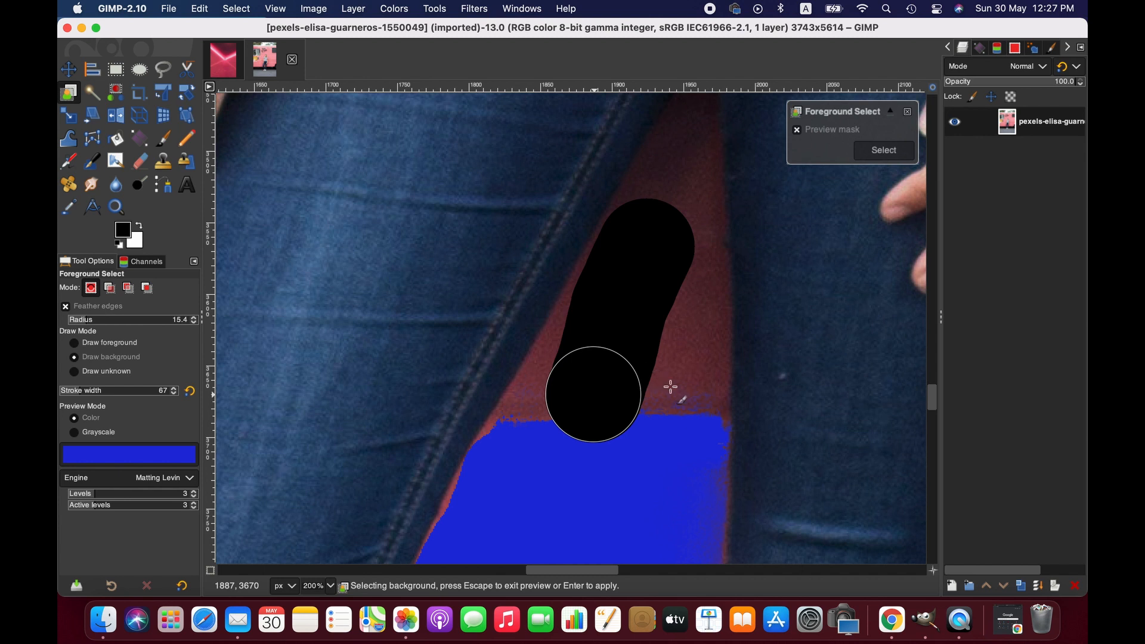
# - Mark the truck's grey bumper and the dark area below it between the knees as background
pyautogui.scroll(-1, 670, 387)
pyautogui.scroll(2, 631, 399)
pyautogui.scroll(-2, 620, 399)
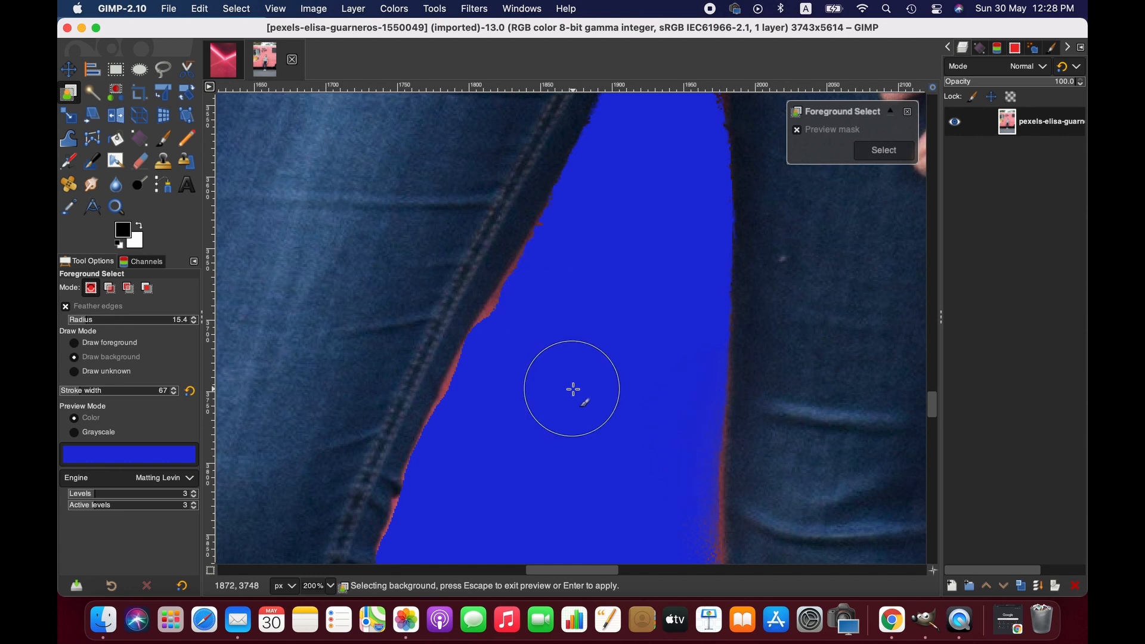
pyautogui.scroll(-10, 573, 389)
pyautogui.scroll(3, 542, 335)
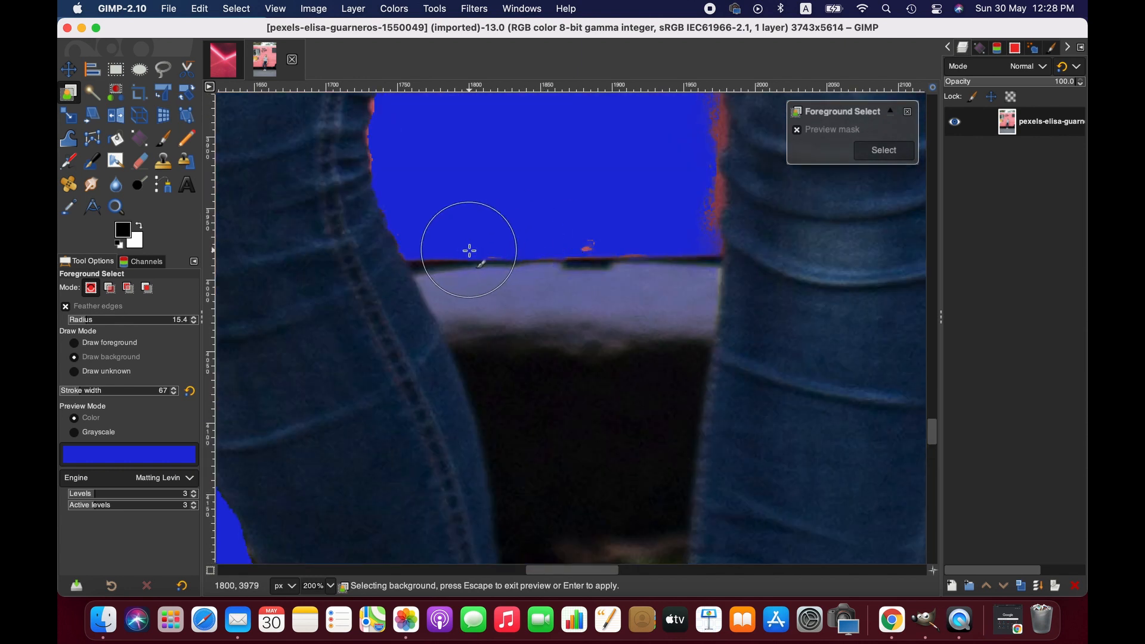
pyautogui.moveTo(462, 249)
pyautogui.mouseDown()
pyautogui.moveTo(528, 384)
pyautogui.moveTo(557, 293)
pyautogui.moveTo(669, 267)
pyautogui.moveTo(632, 377)
pyautogui.moveTo(616, 514)
pyautogui.moveTo(666, 285)
pyautogui.moveTo(668, 315)
pyautogui.mouseUp()
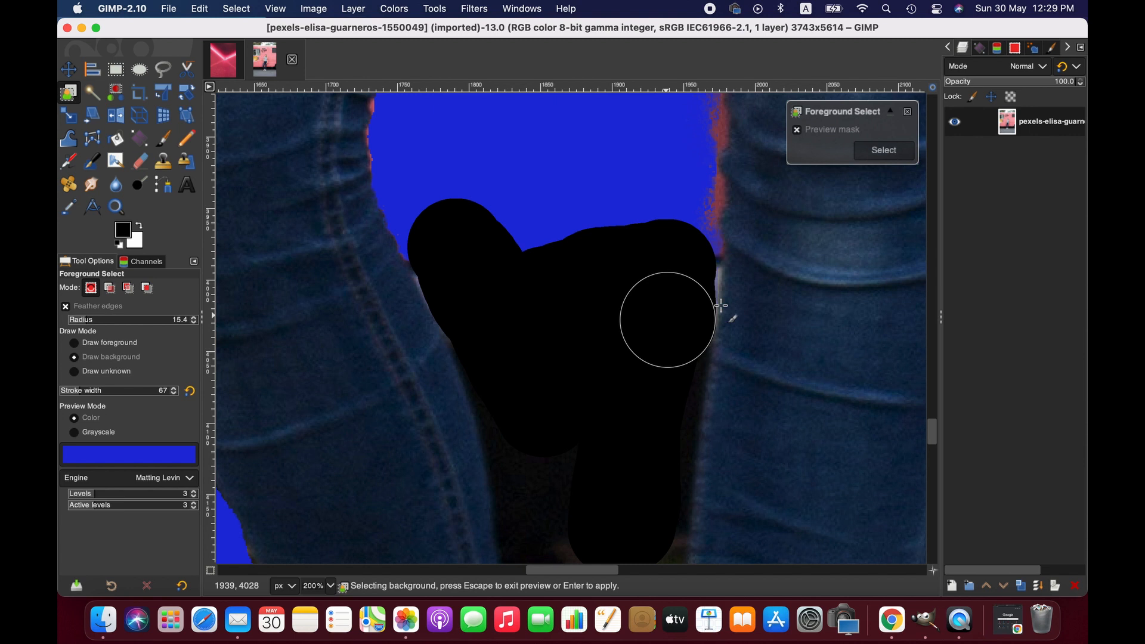
# - Reduce the stroke width to 32 and mark the dark gap between the lower legs and ankles as background
pyautogui.scroll(-5, 721, 305)
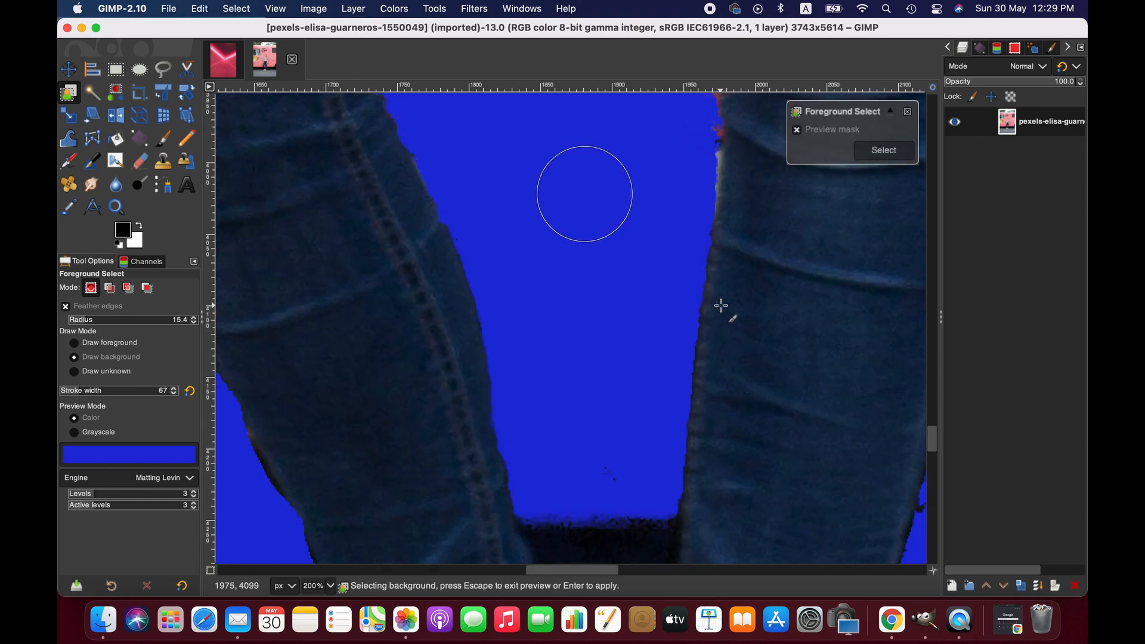
pyautogui.click(75, 390)
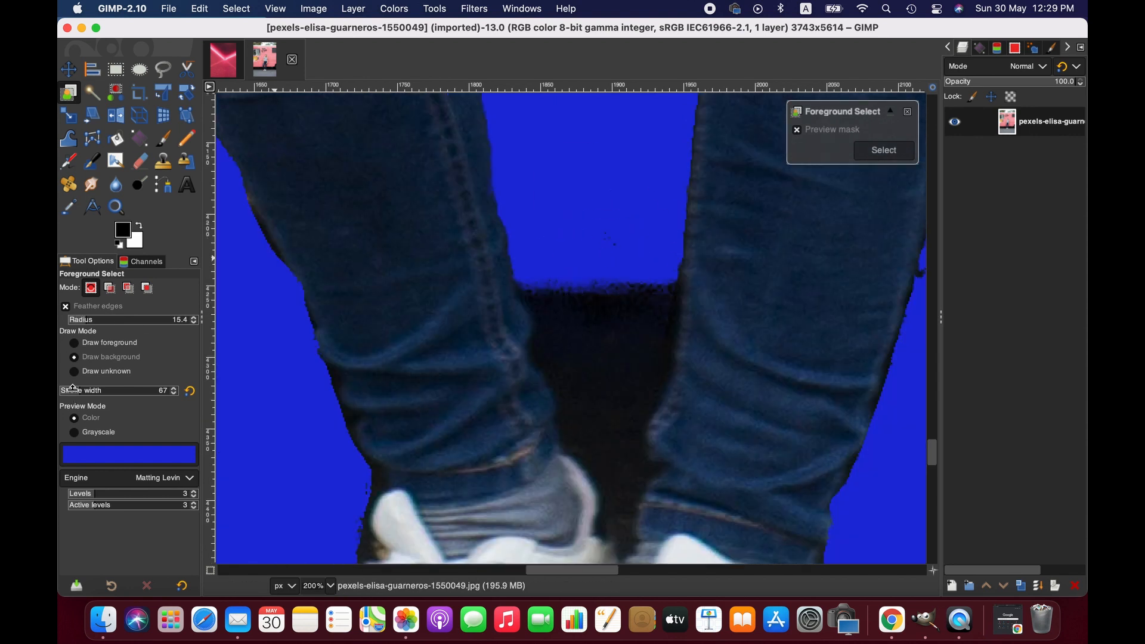
pyautogui.moveTo(546, 279)
pyautogui.mouseDown()
pyautogui.moveTo(565, 363)
pyautogui.moveTo(619, 481)
pyautogui.moveTo(596, 296)
pyautogui.moveTo(654, 324)
pyautogui.moveTo(637, 405)
pyautogui.mouseUp()
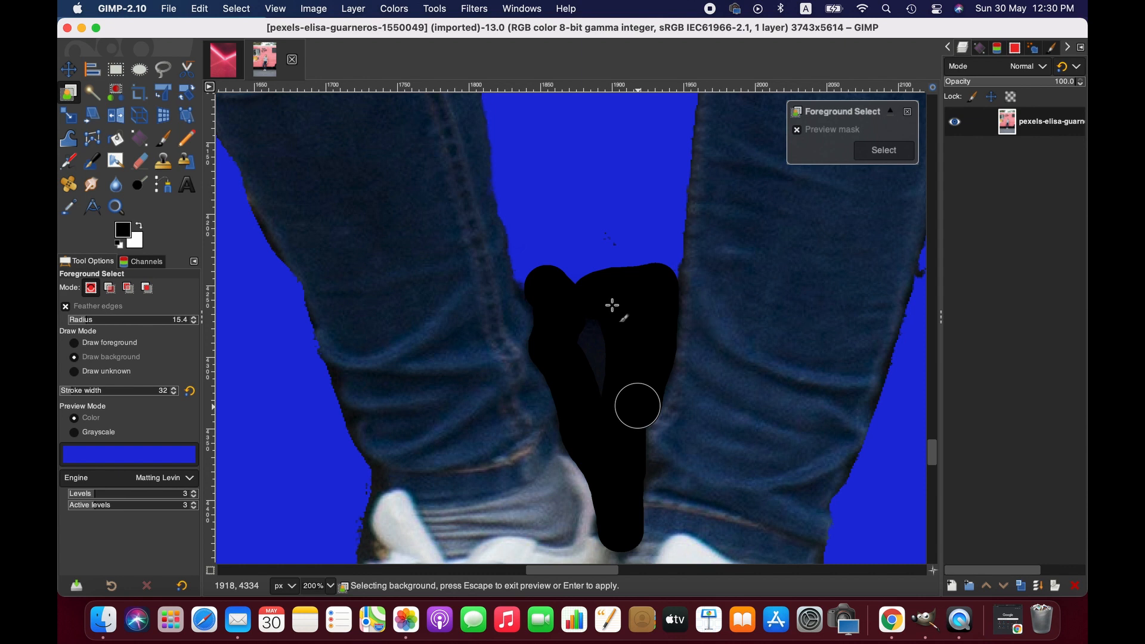
pyautogui.moveTo(612, 306); pyautogui.dragTo(613, 306)
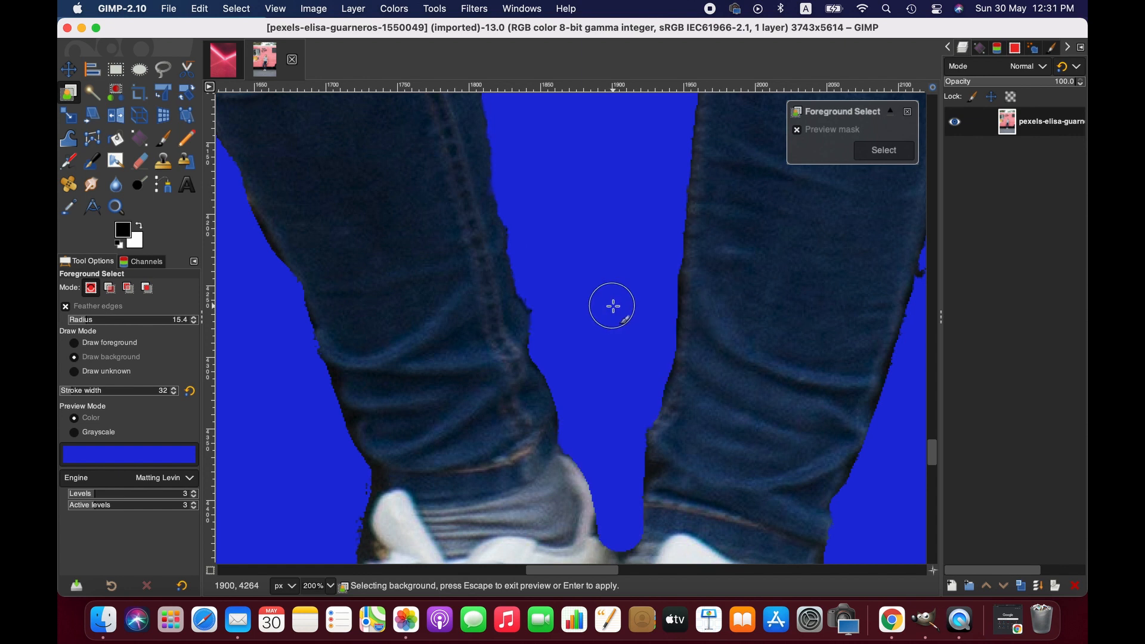
# - Inspect the previewed cutout edges around the shoes, legs, arms and head
pyautogui.scroll(-5, 613, 304)
pyautogui.scroll(-5, 603, 245)
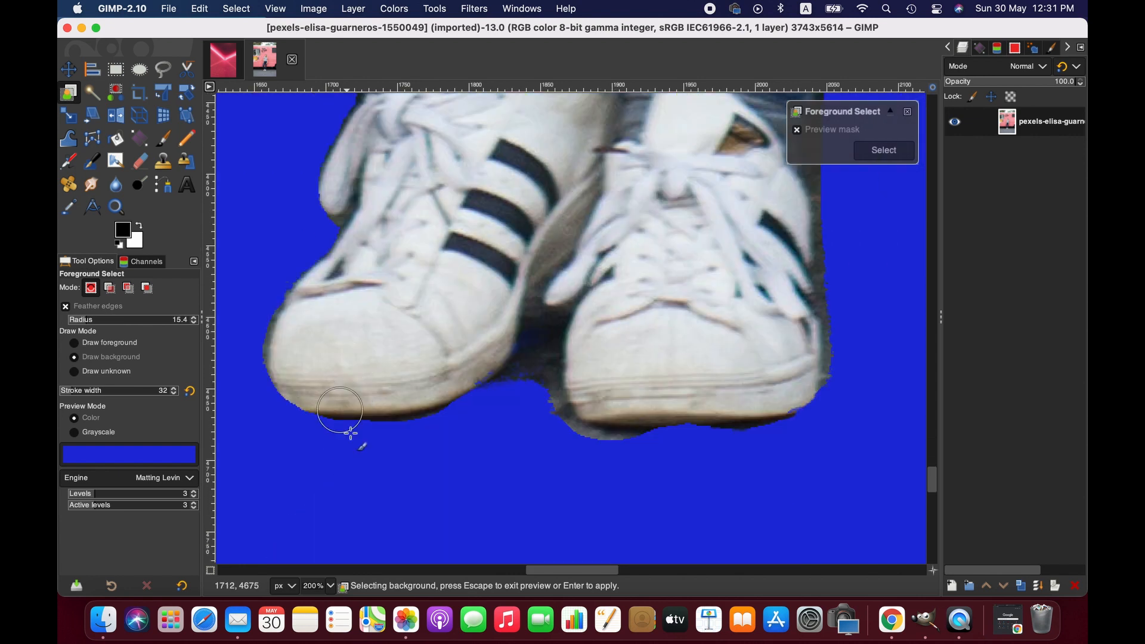
pyautogui.scroll(10, 489, 439)
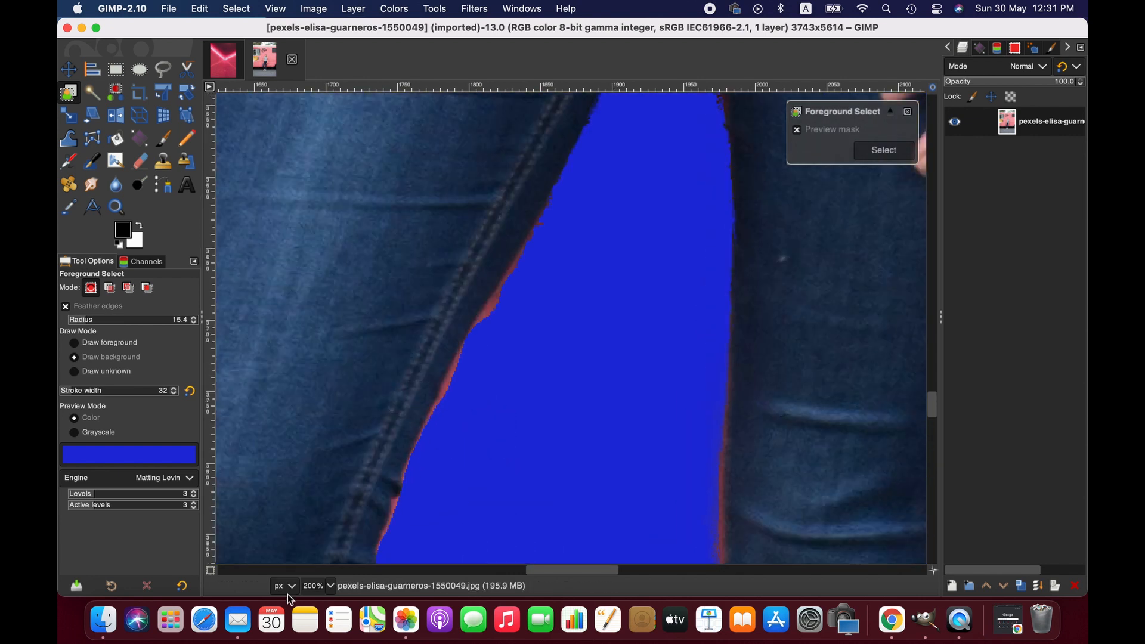
pyautogui.click(330, 586)
pyautogui.click(322, 526)
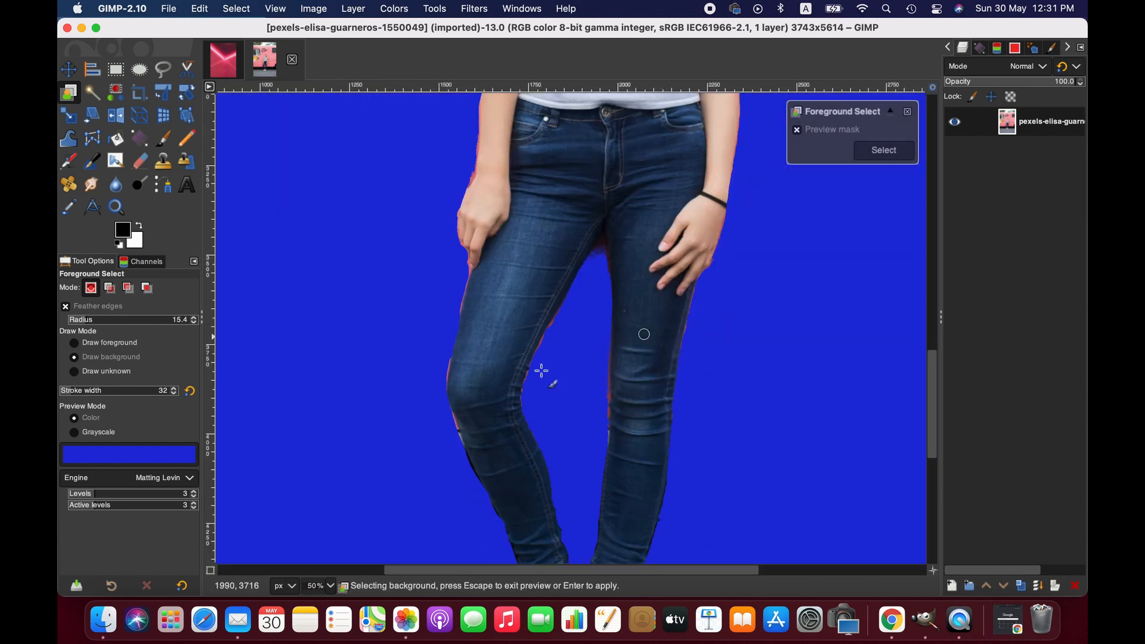
pyautogui.scroll(5, 903, 377)
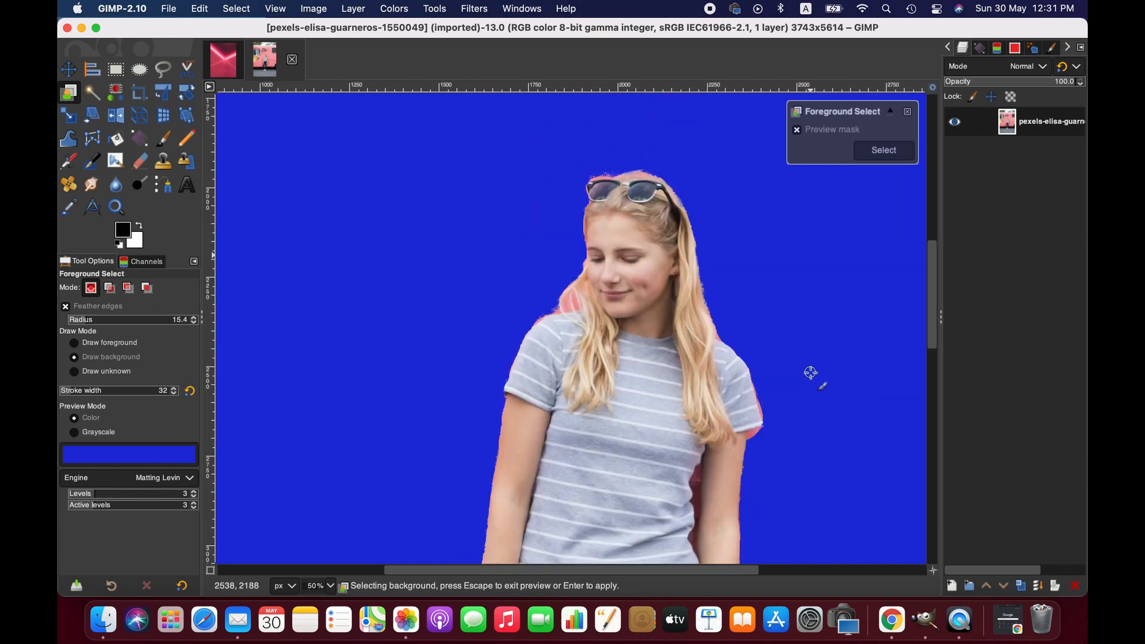
pyautogui.scroll(-5, 811, 373)
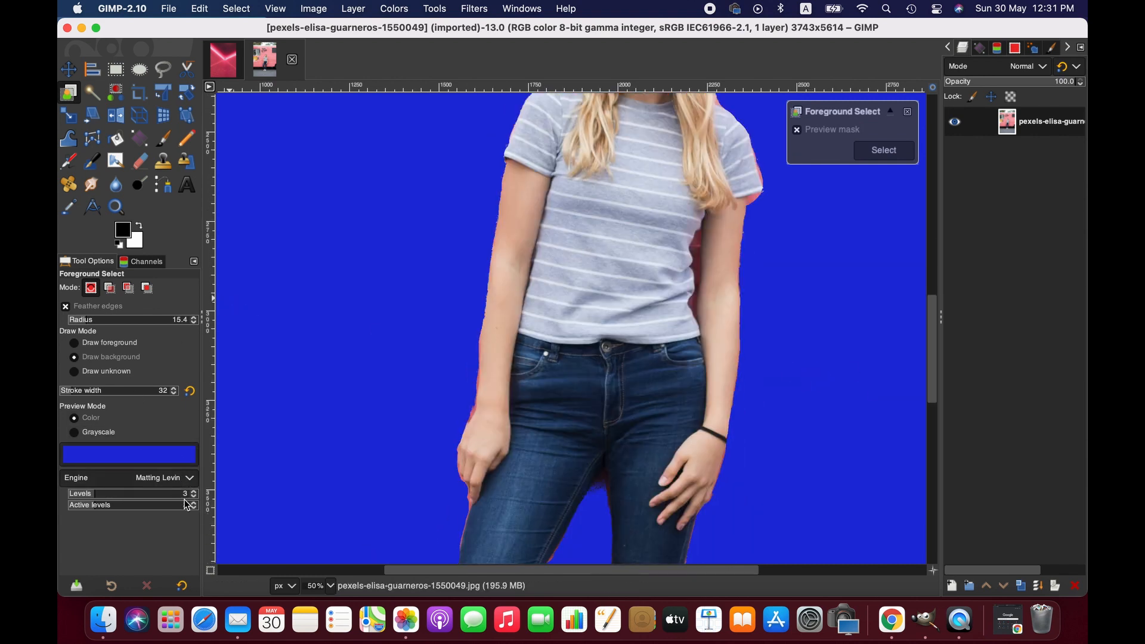
# - Try the Matting Global engine, compare the previewed mask along the figure, and return to Matting Levin
pyautogui.click(188, 480)
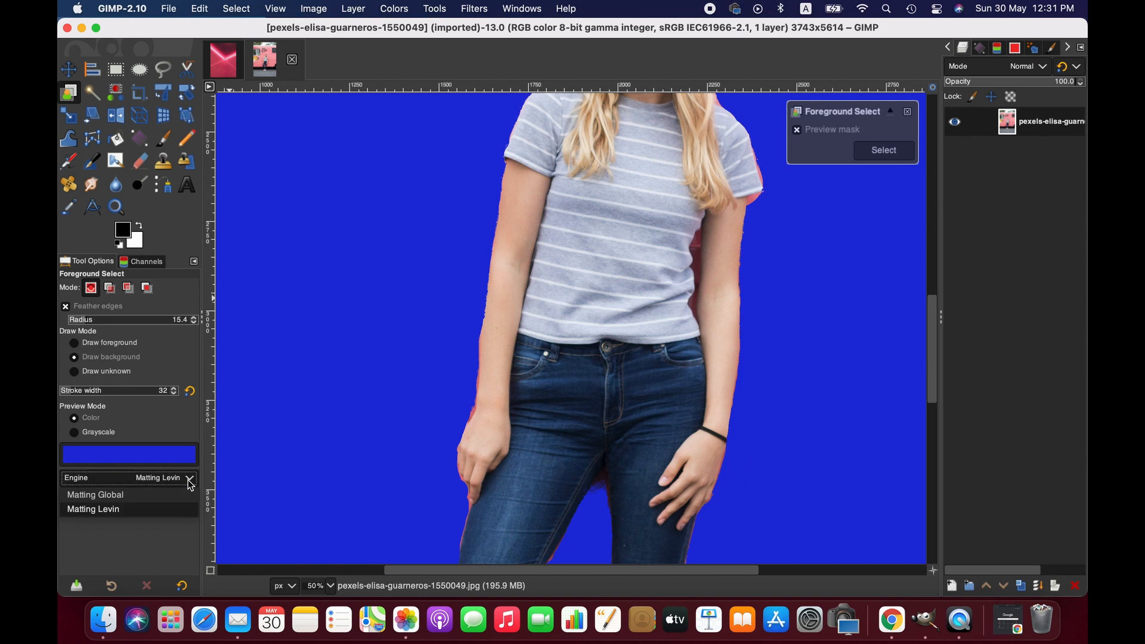
pyautogui.click(150, 499)
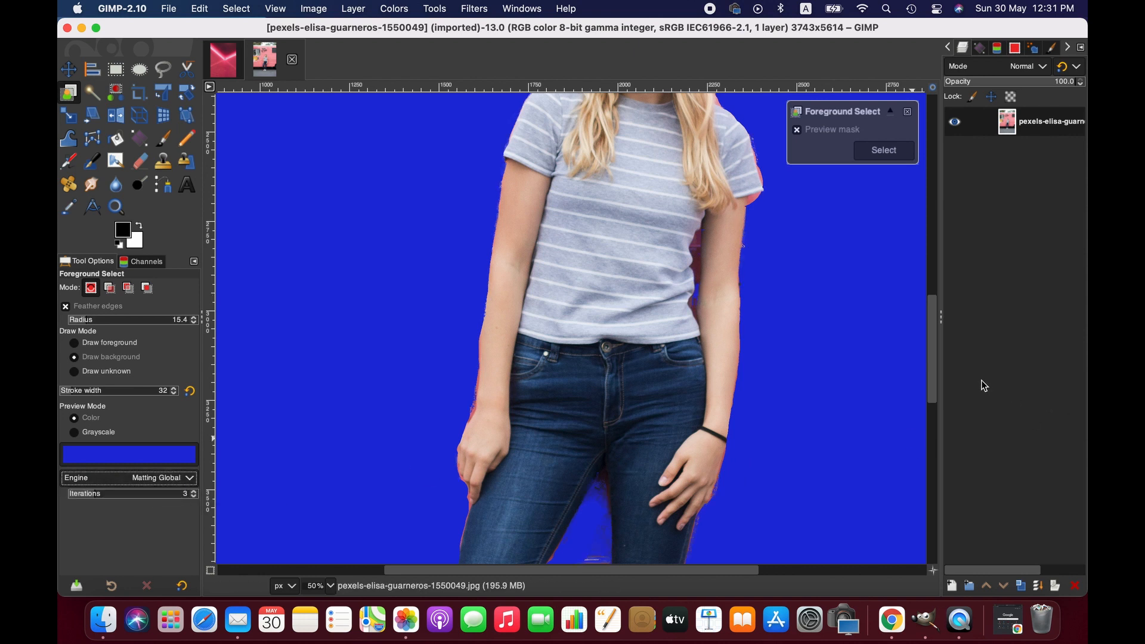
pyautogui.scroll(2, 941, 352)
pyautogui.scroll(4, 941, 352)
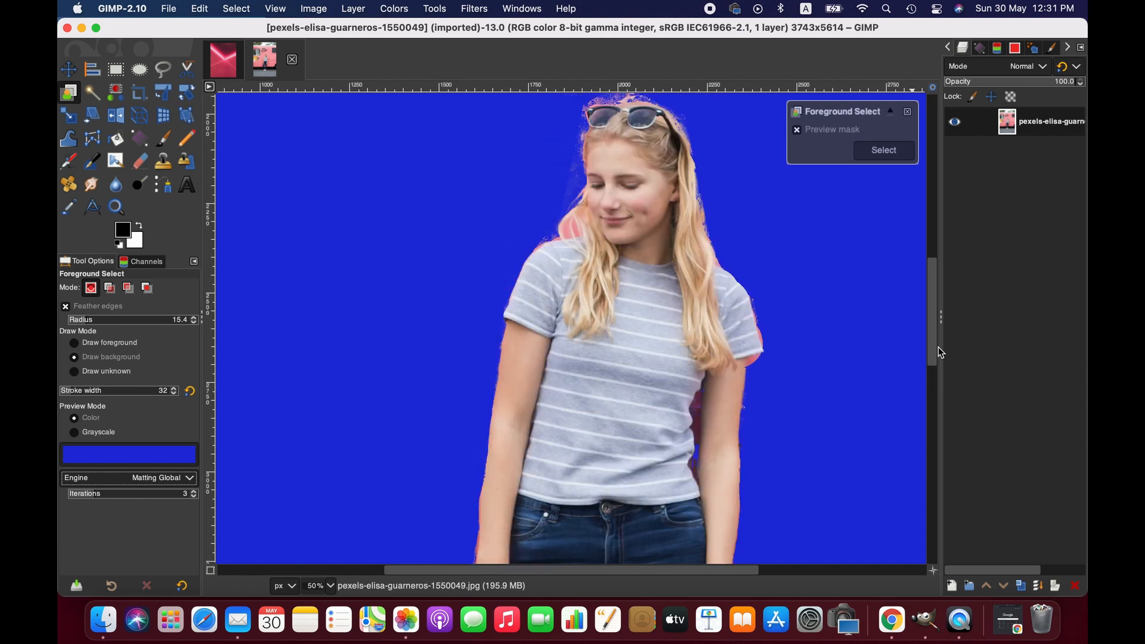
pyautogui.scroll(2, 941, 352)
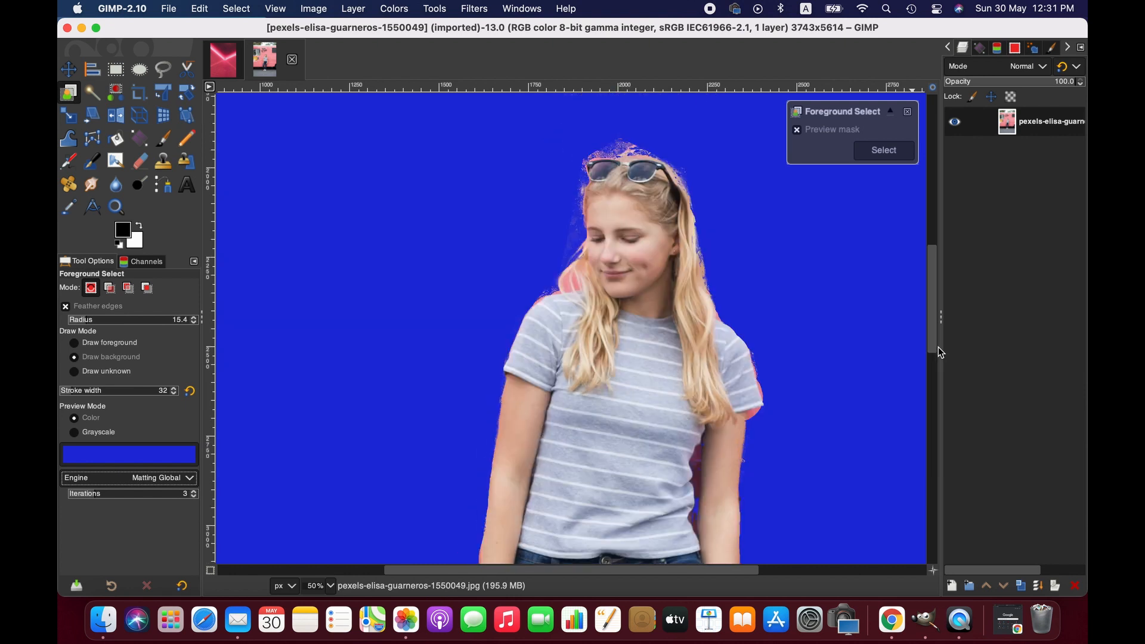
pyautogui.scroll(-4, 941, 352)
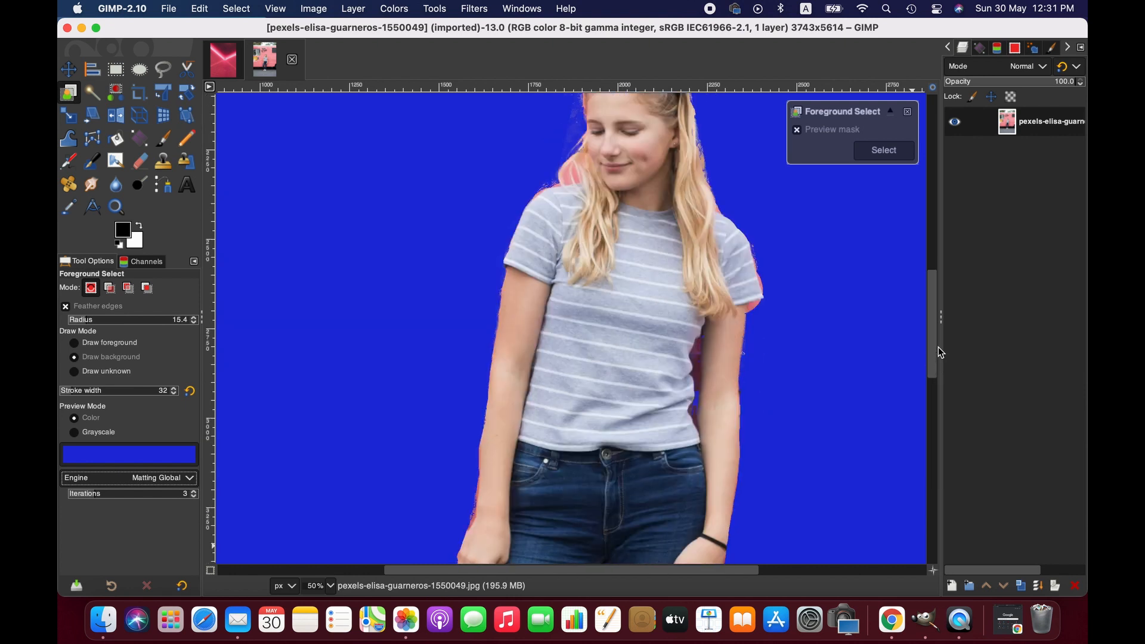
pyautogui.scroll(-7, 941, 352)
pyautogui.scroll(-4, 941, 352)
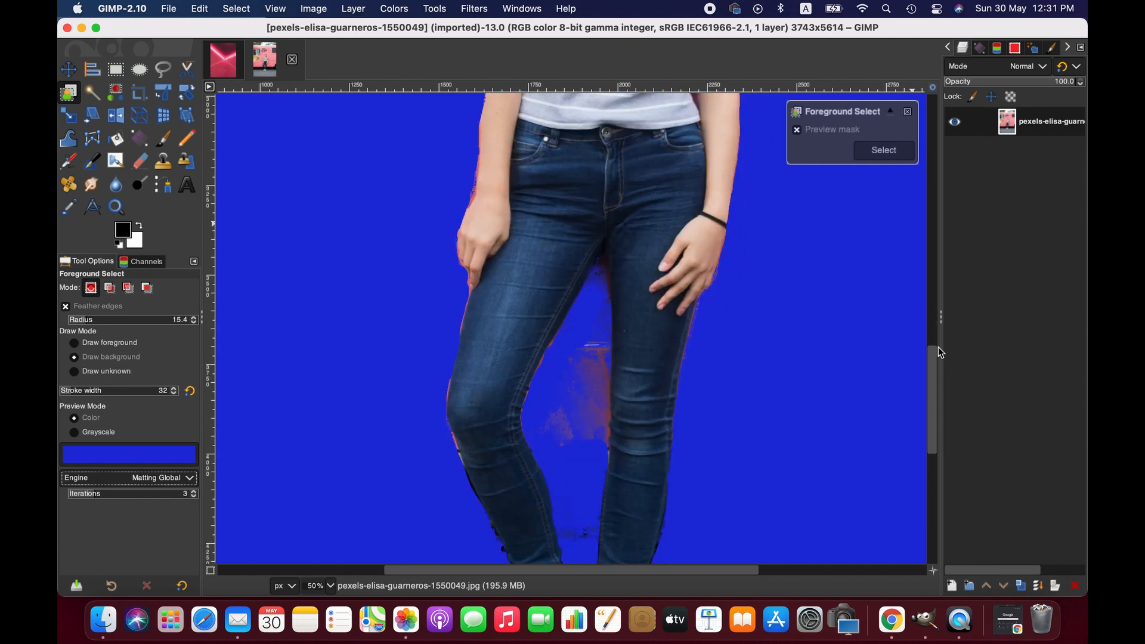
pyautogui.click(187, 478)
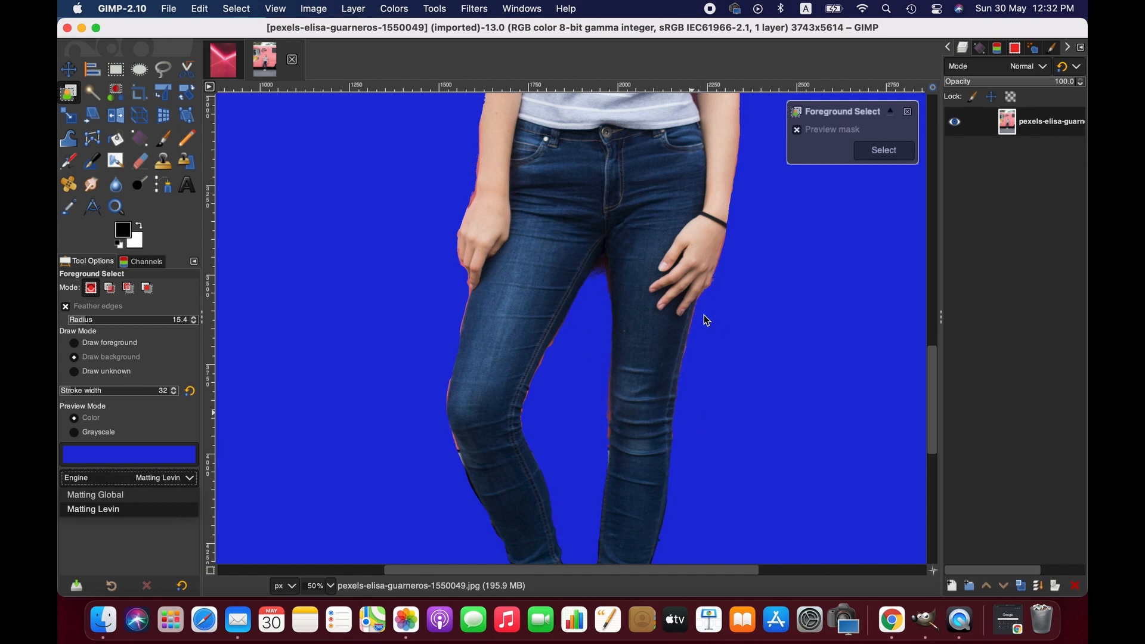
# - Review the whole figure in the preview and convert the Foreground Select mask into a selection
pyautogui.click(330, 586)
pyautogui.click(324, 545)
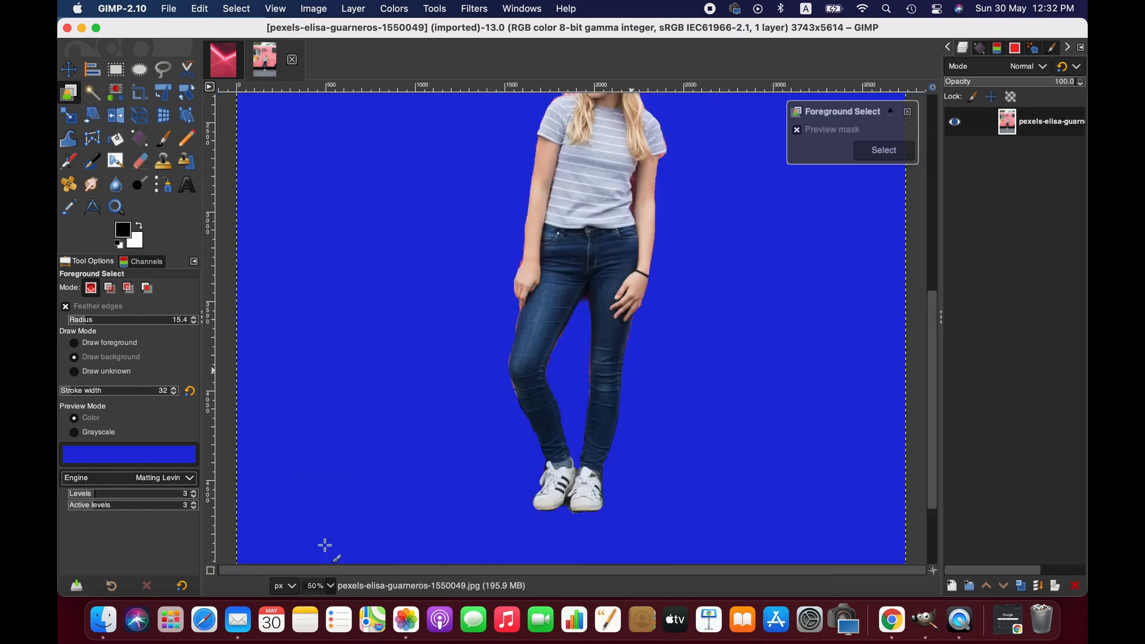
pyautogui.click(330, 586)
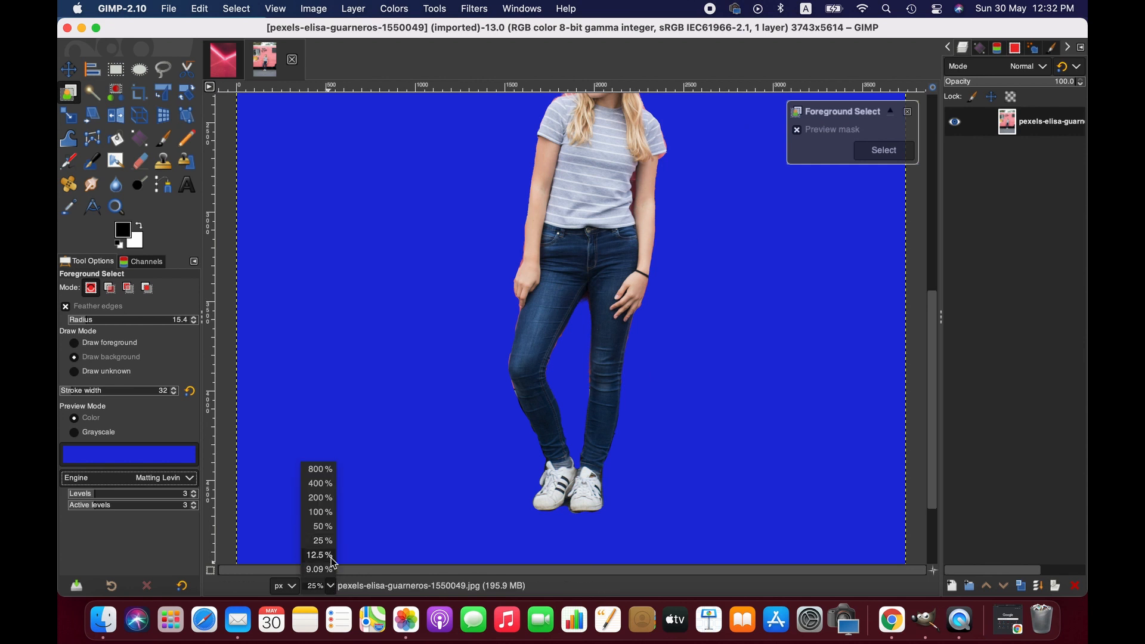
pyautogui.click(933, 371)
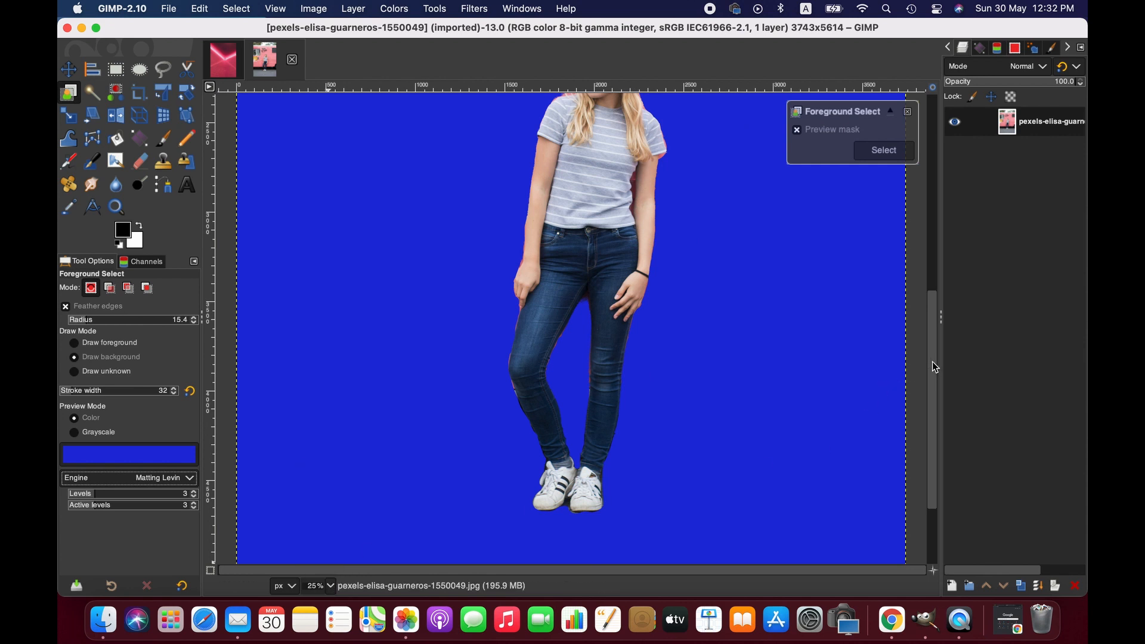
pyautogui.moveTo(935, 367); pyautogui.dragTo(933, 340)
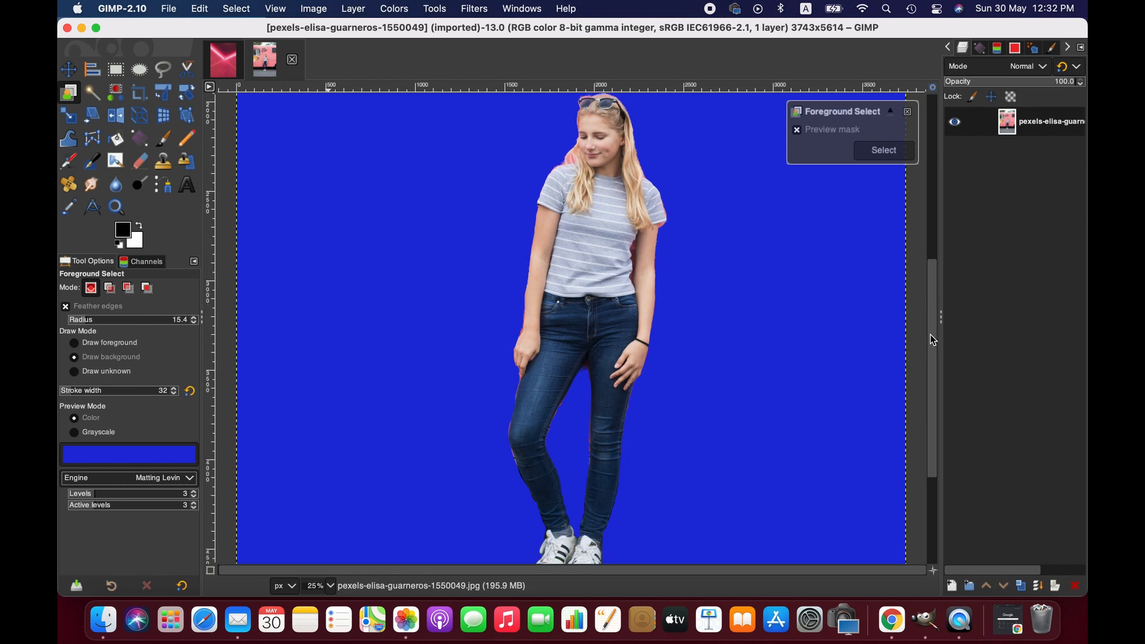
pyautogui.click(322, 585)
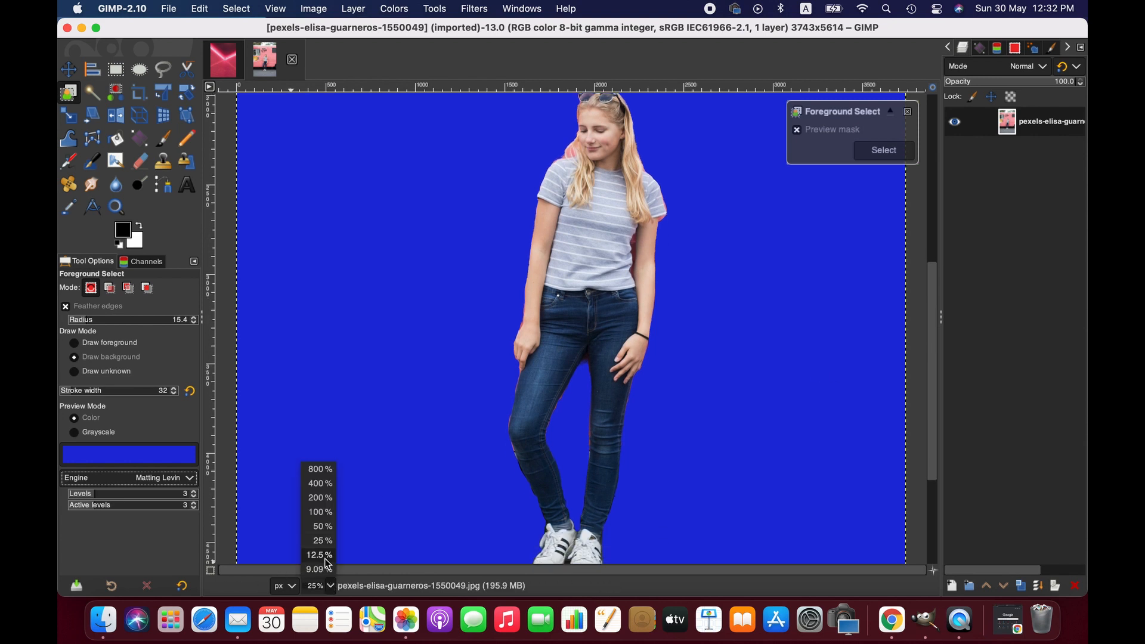
pyautogui.click(325, 557)
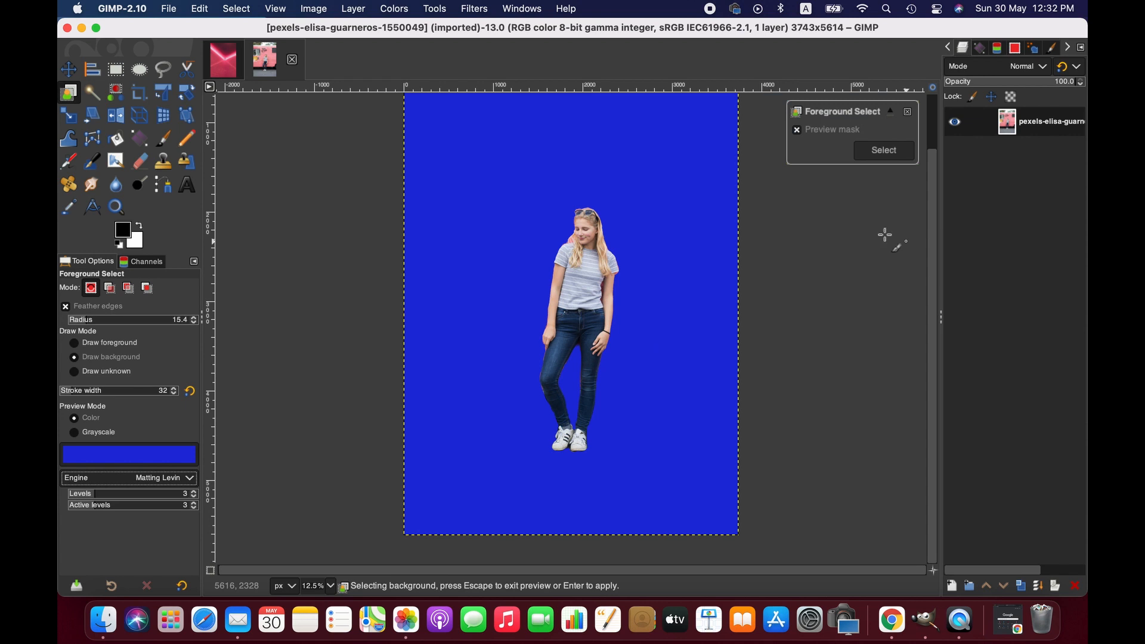
pyautogui.click(890, 152)
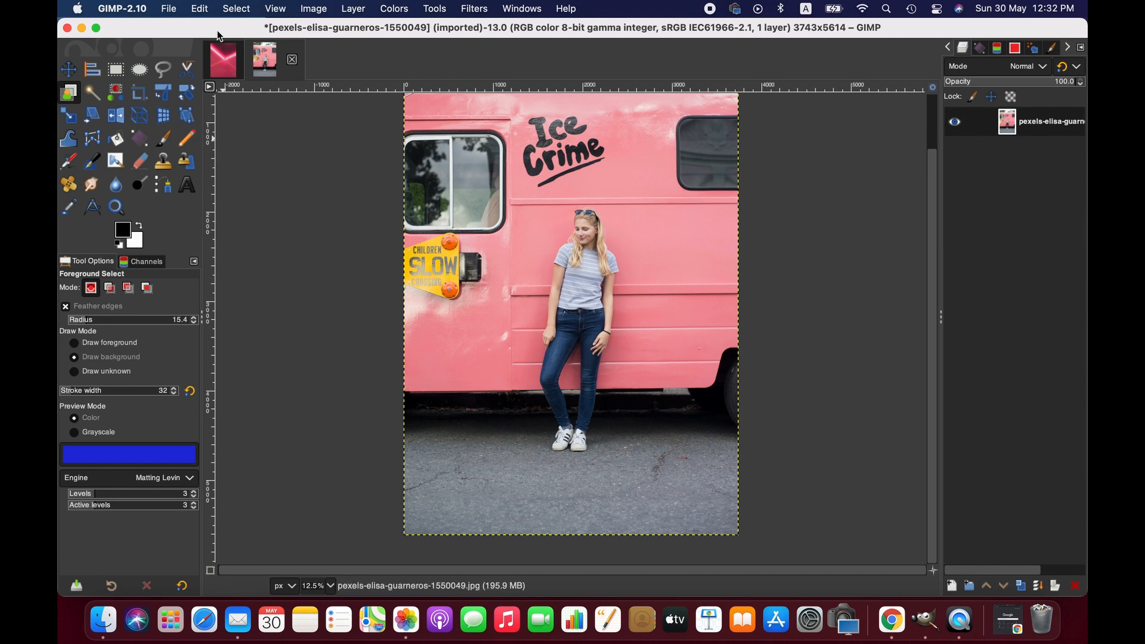
# - Invert the selection to the background, try lowering the Value curve's white point to output 243, and reset the curve
pyautogui.click(249, 11)
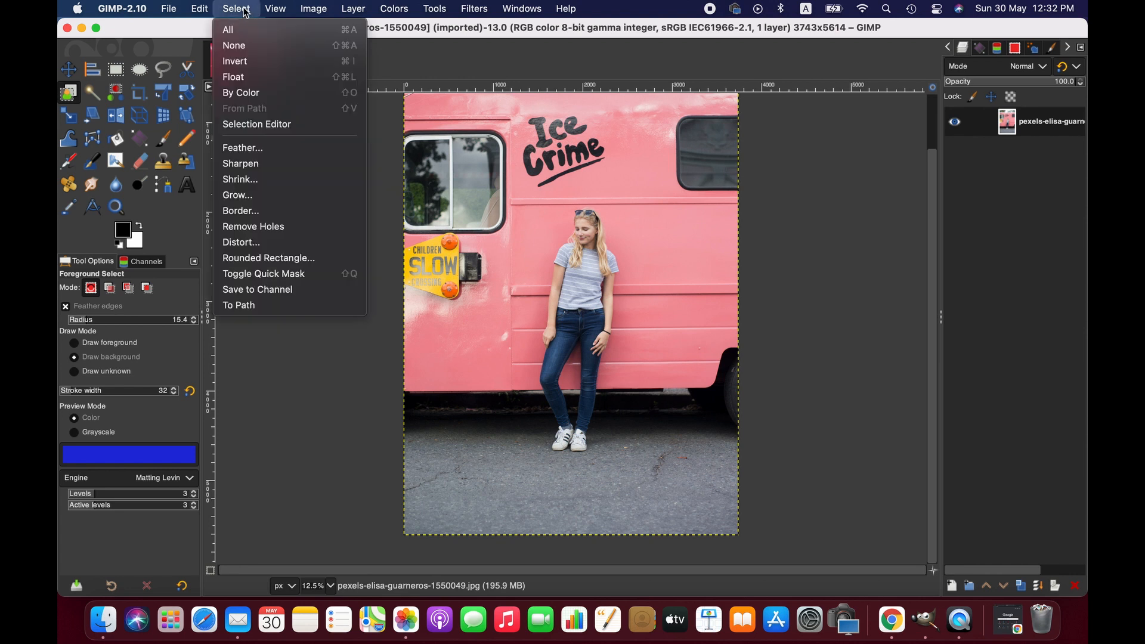
pyautogui.click(251, 67)
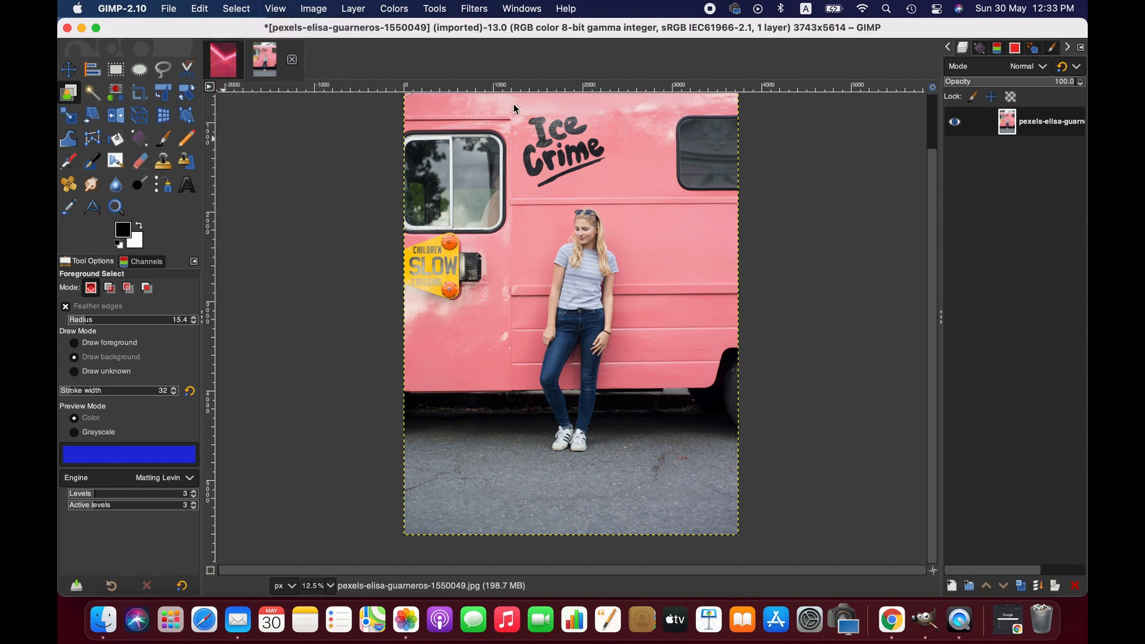
pyautogui.click(393, 9)
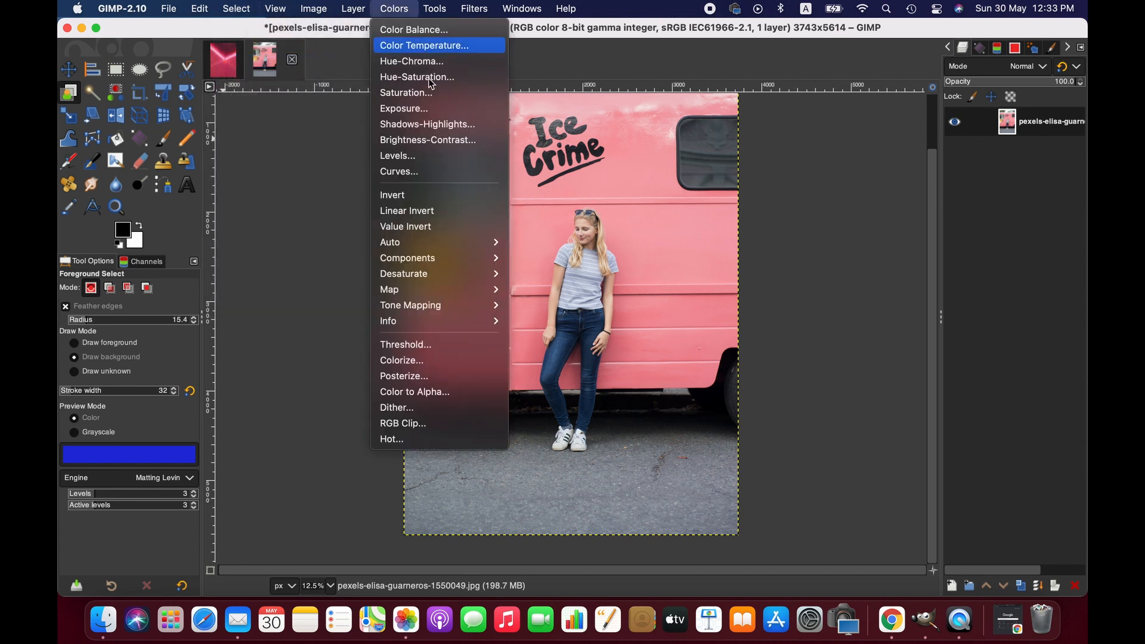
pyautogui.click(439, 175)
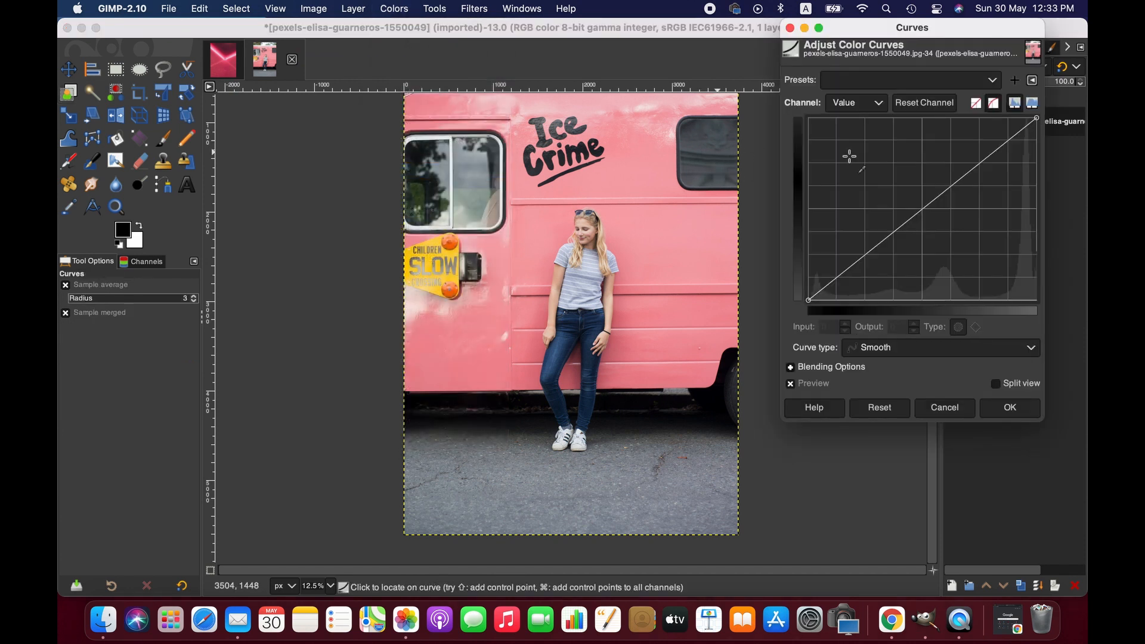
pyautogui.moveTo(1037, 118)
pyautogui.mouseDown()
pyautogui.moveTo(1049, 189)
pyautogui.moveTo(1014, 122)
pyautogui.moveTo(963, 125)
pyautogui.moveTo(1050, 127)
pyautogui.mouseUp()
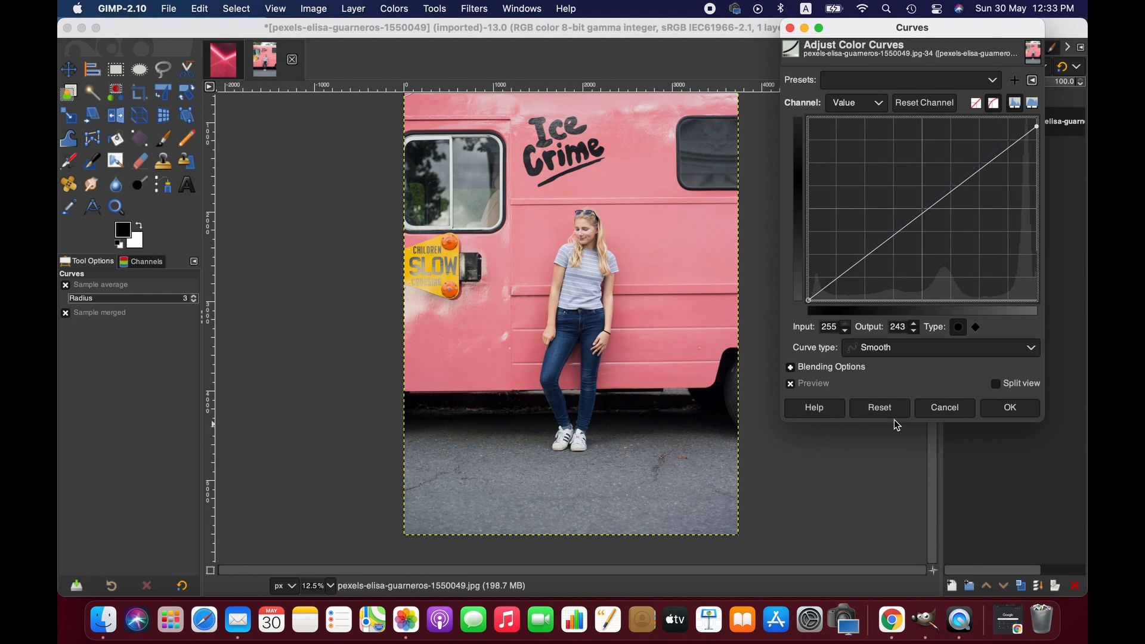
pyautogui.click(881, 408)
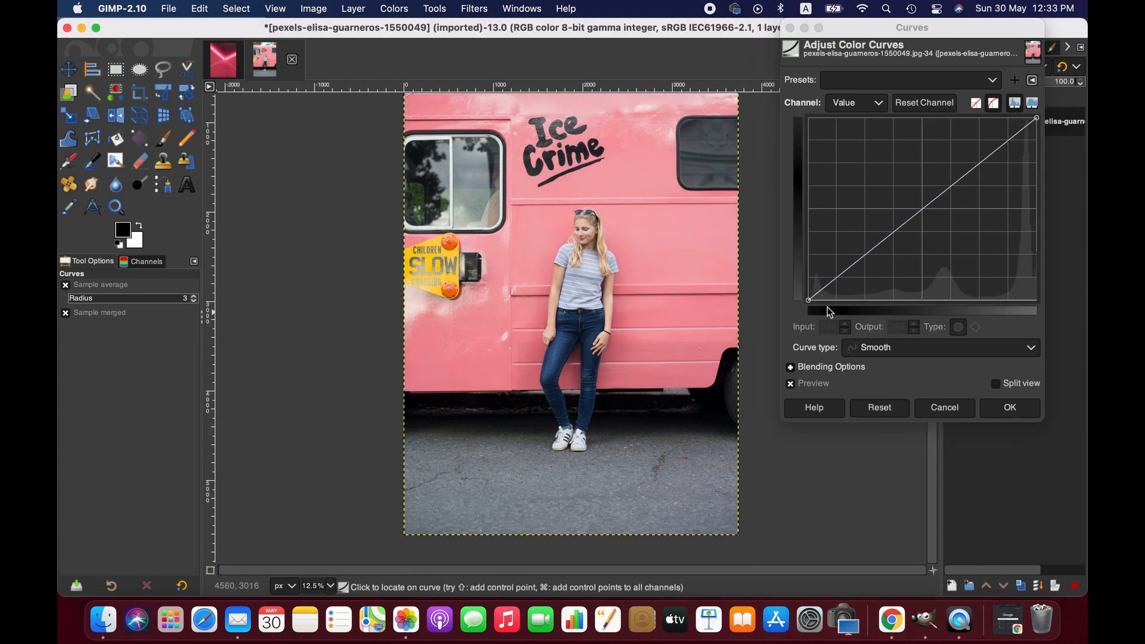
# - Try shifting the Value curve's black point to input 48 on the background, and discard the Curves adjustment
pyautogui.click(810, 300)
pyautogui.moveTo(816, 306); pyautogui.dragTo(853, 313)
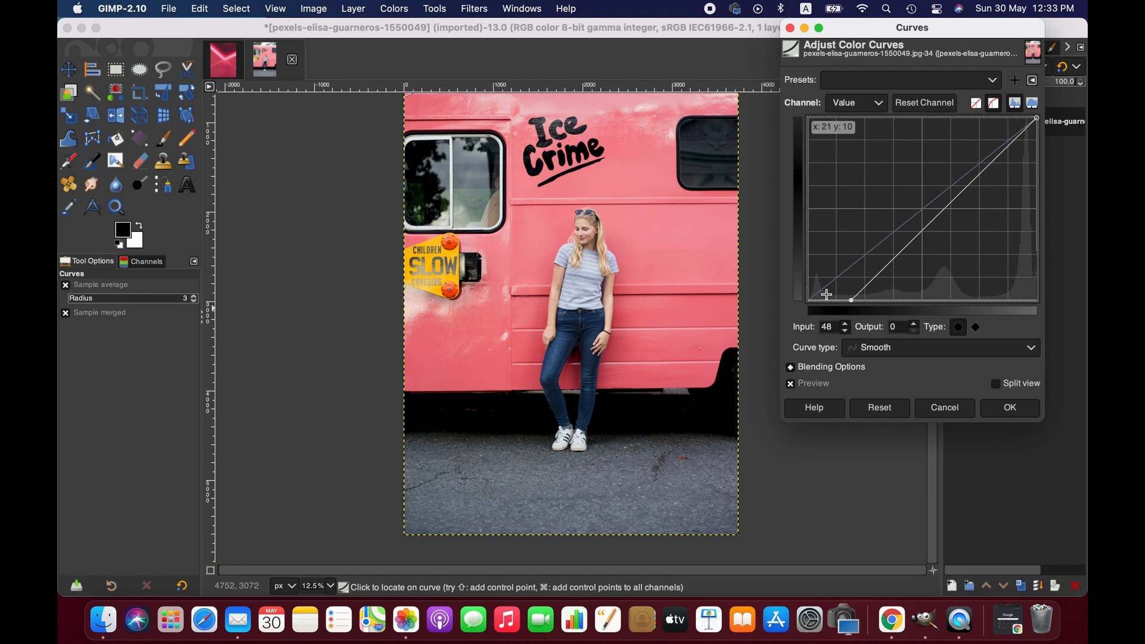
pyautogui.click(881, 406)
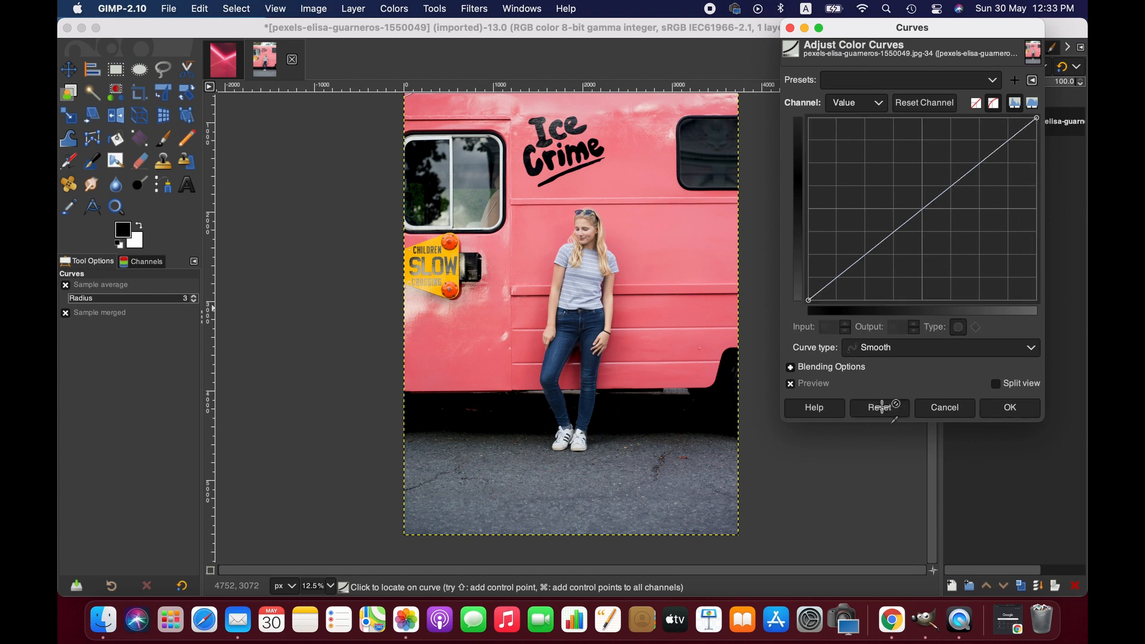
pyautogui.click(951, 408)
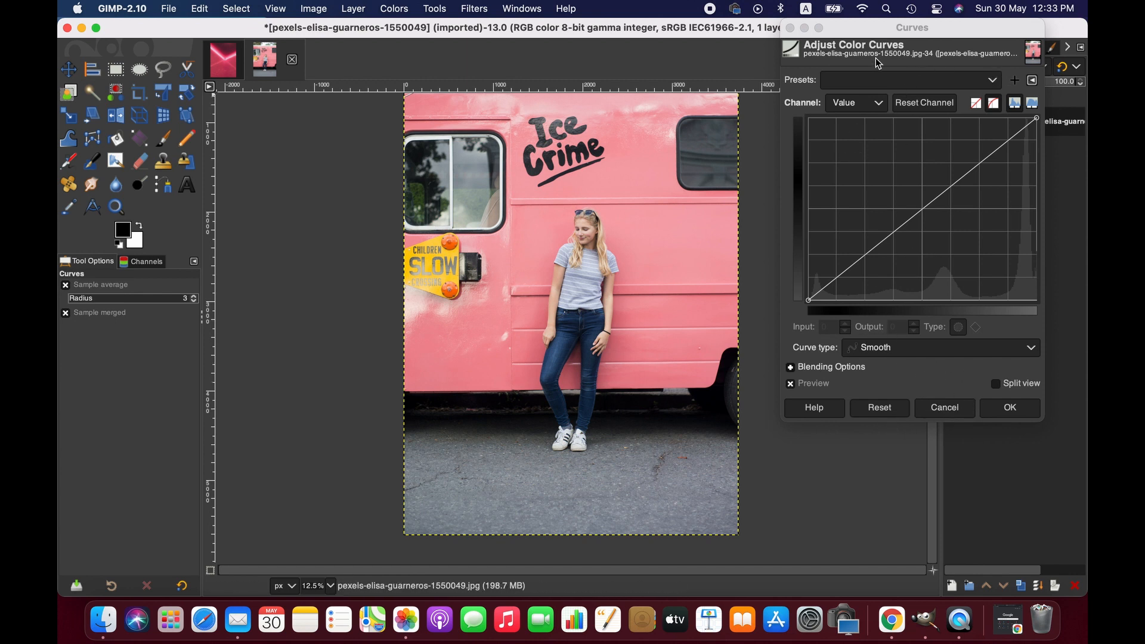
pyautogui.click(790, 28)
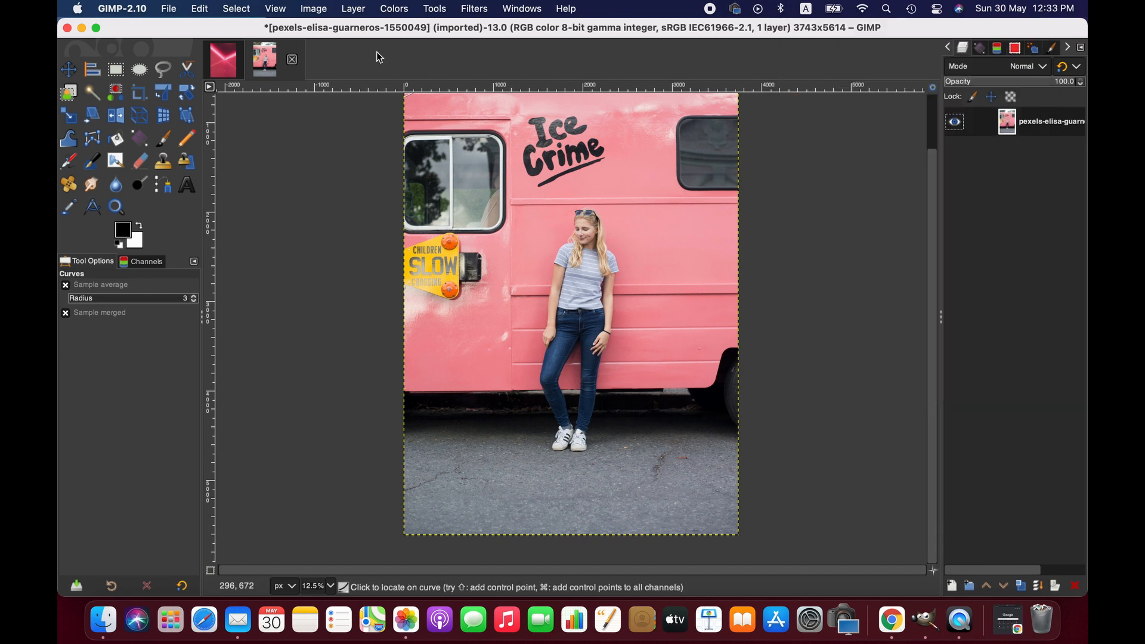
# - Try desaturating the selected background in Luminance mode and cancel the adjustment
pyautogui.click(384, 7)
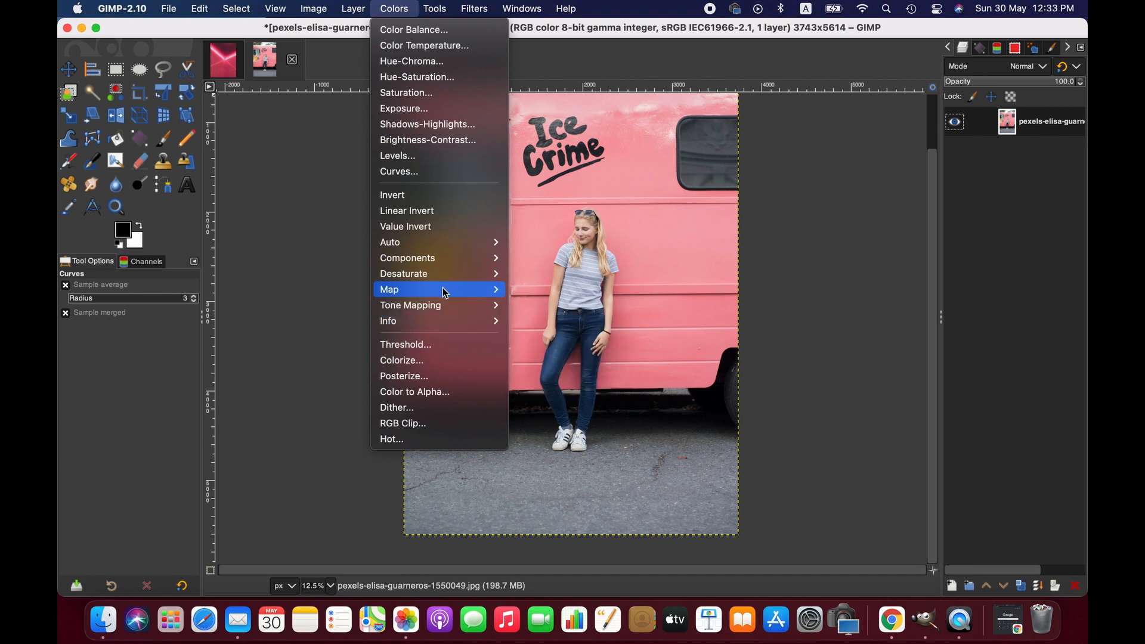
pyautogui.moveTo(449, 286)
pyautogui.click(531, 288)
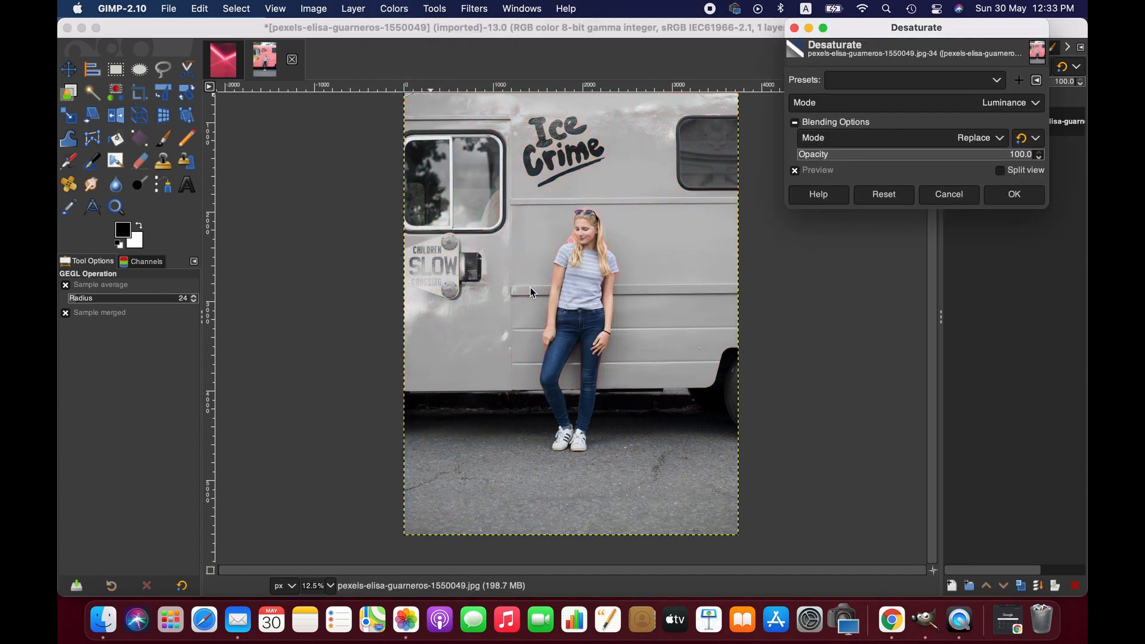
pyautogui.click(949, 194)
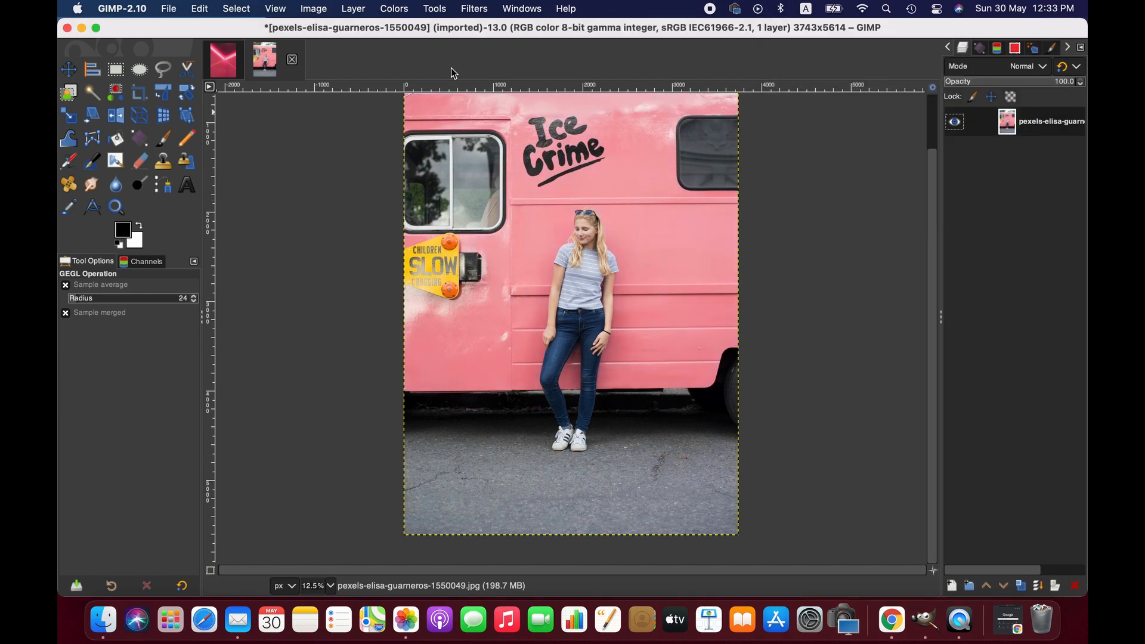
# - Try colorizing the background with orange fbac60 and purple ab45b5, cancel the adjustment, and invert the selection back to the woman
pyautogui.click(404, 7)
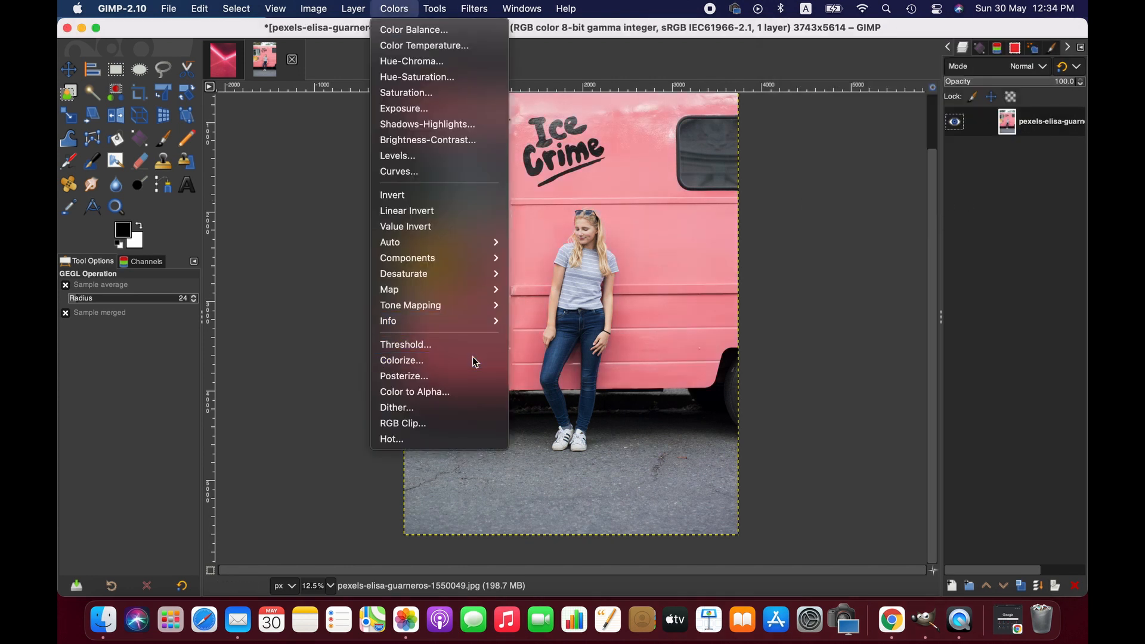
pyautogui.click(472, 357)
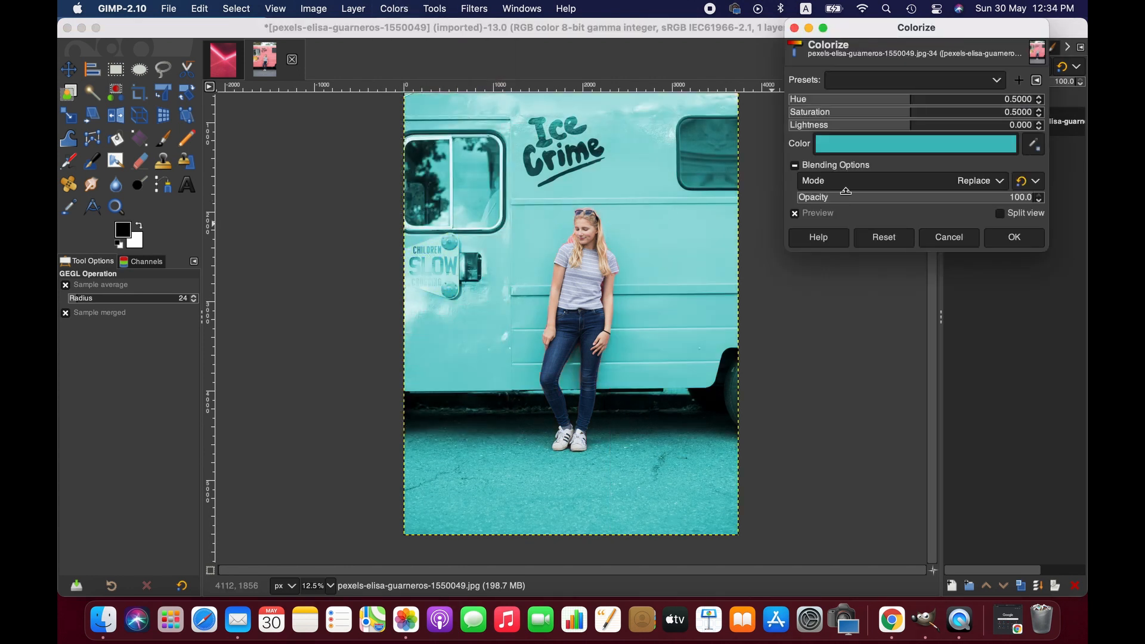
pyautogui.click(906, 149)
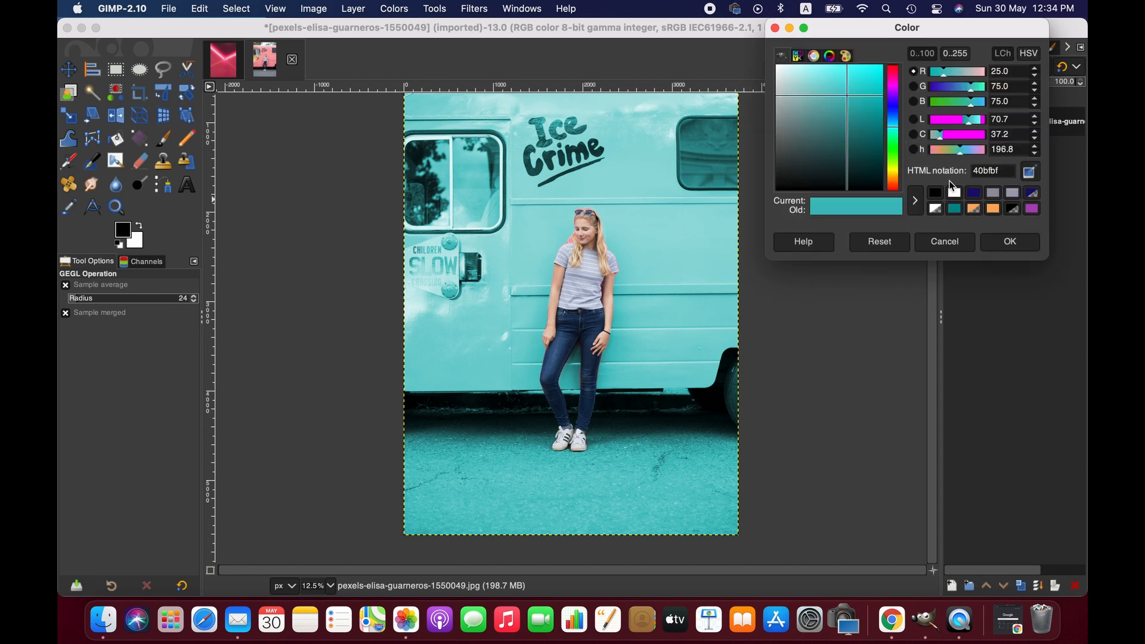
pyautogui.click(993, 210)
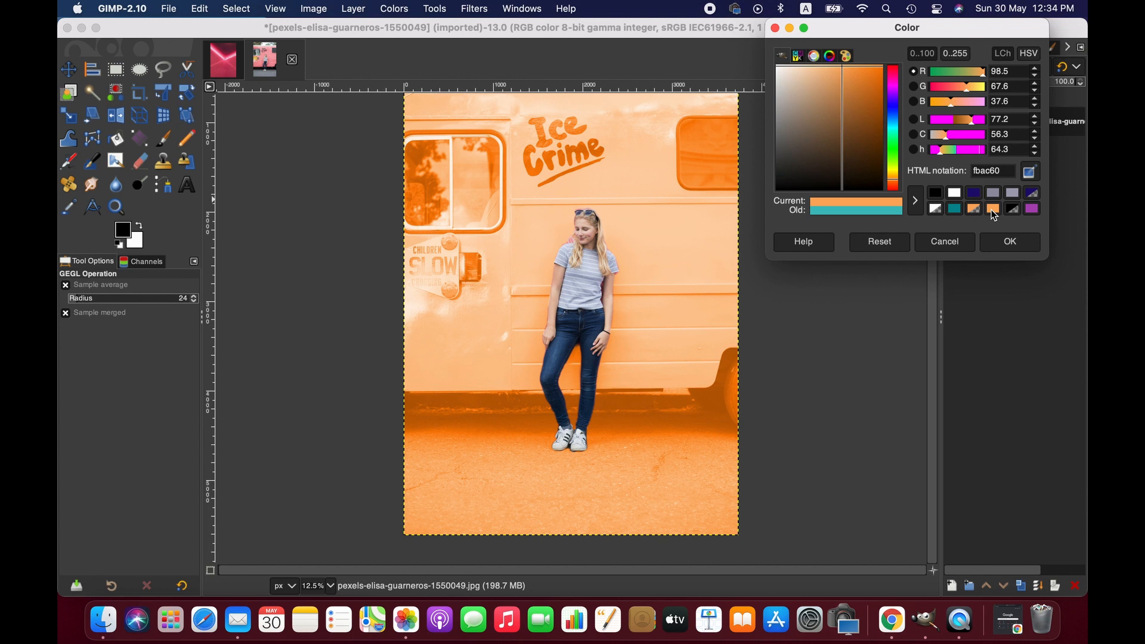
pyautogui.click(1029, 209)
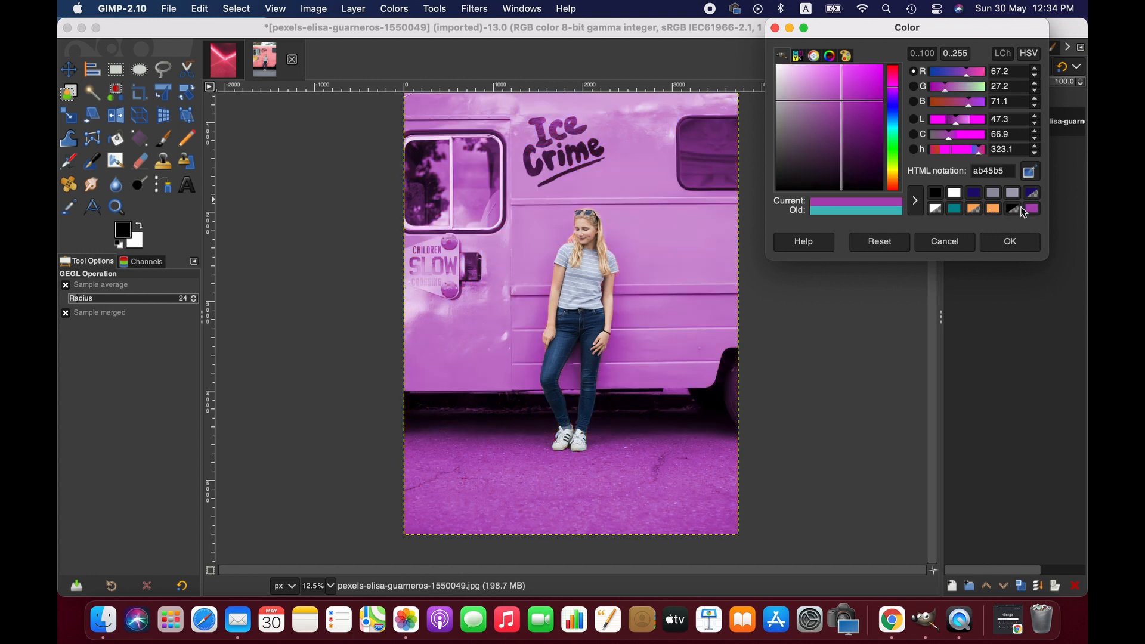
pyautogui.click(957, 245)
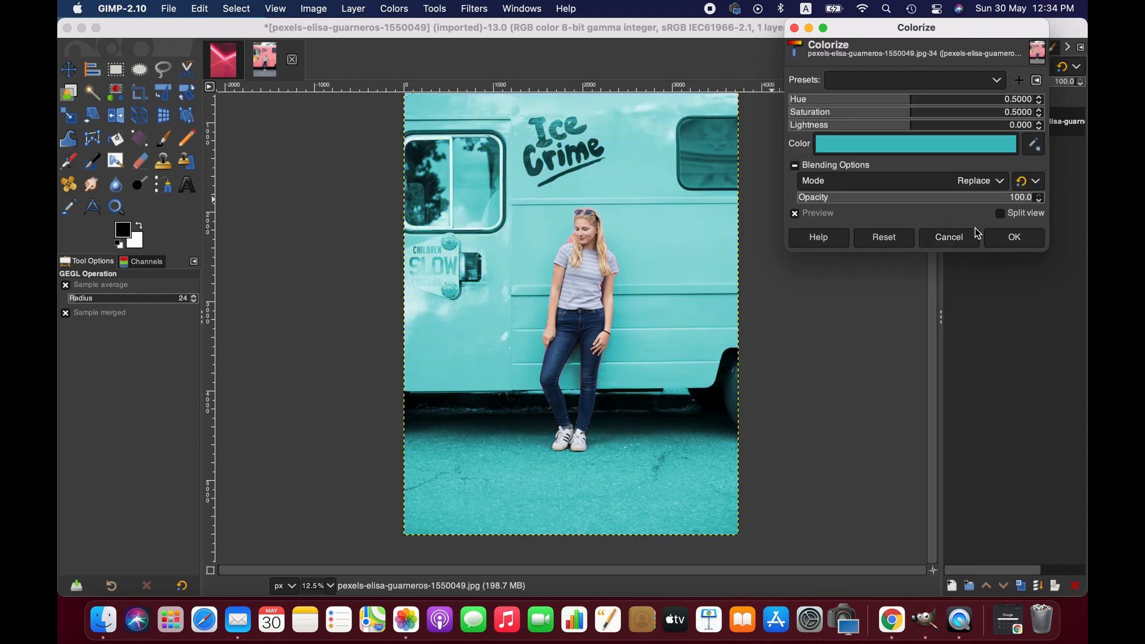
pyautogui.click(965, 237)
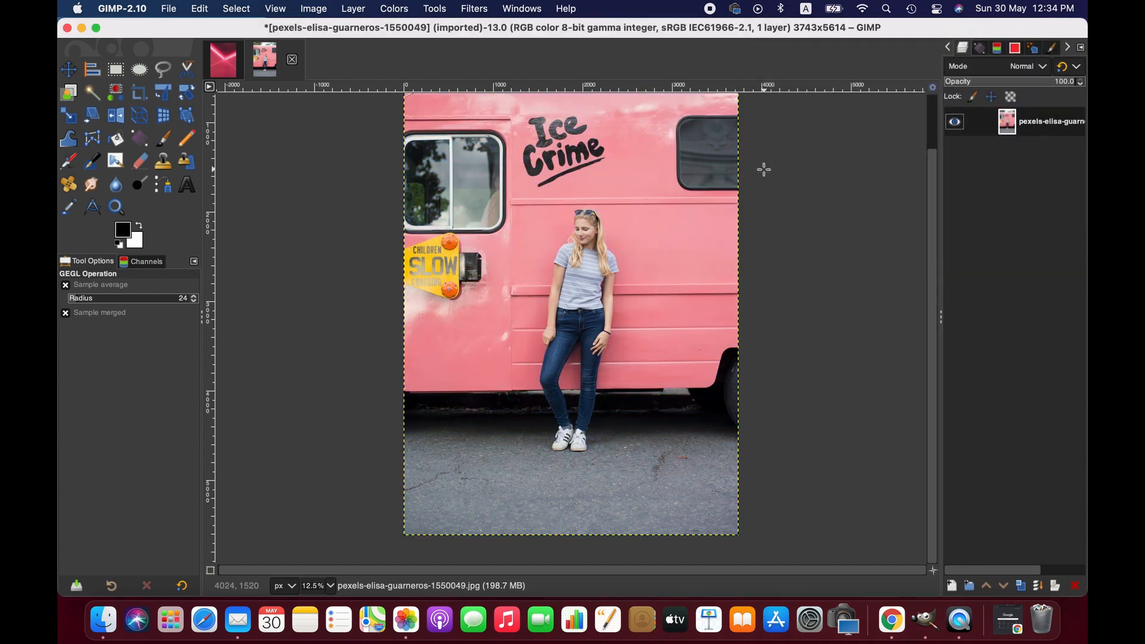
pyautogui.click(234, 8)
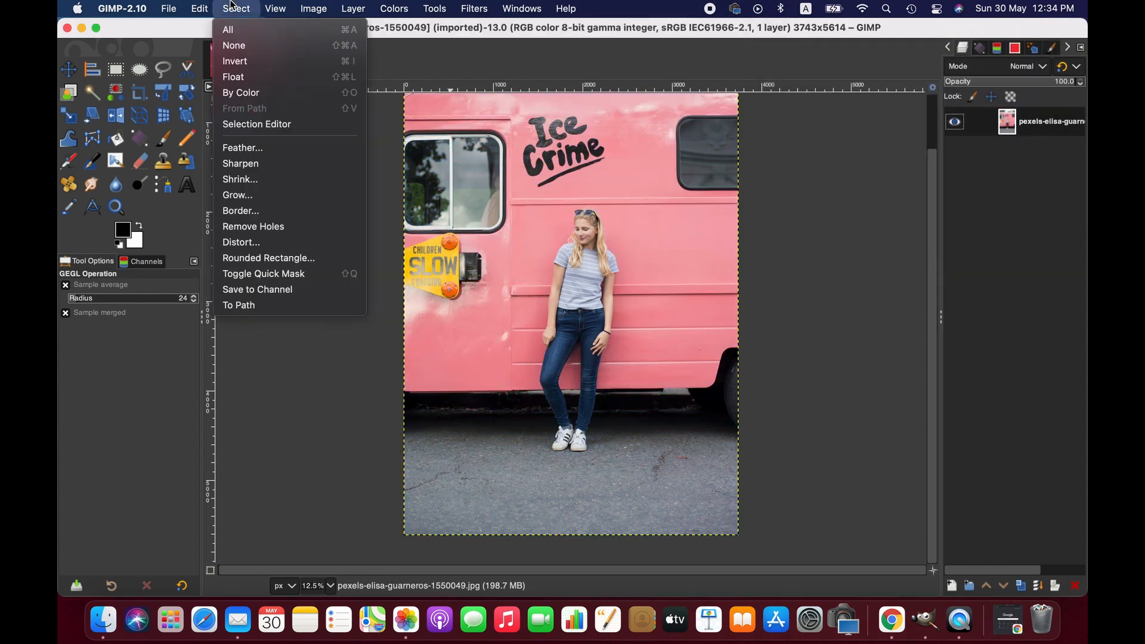
pyautogui.click(256, 59)
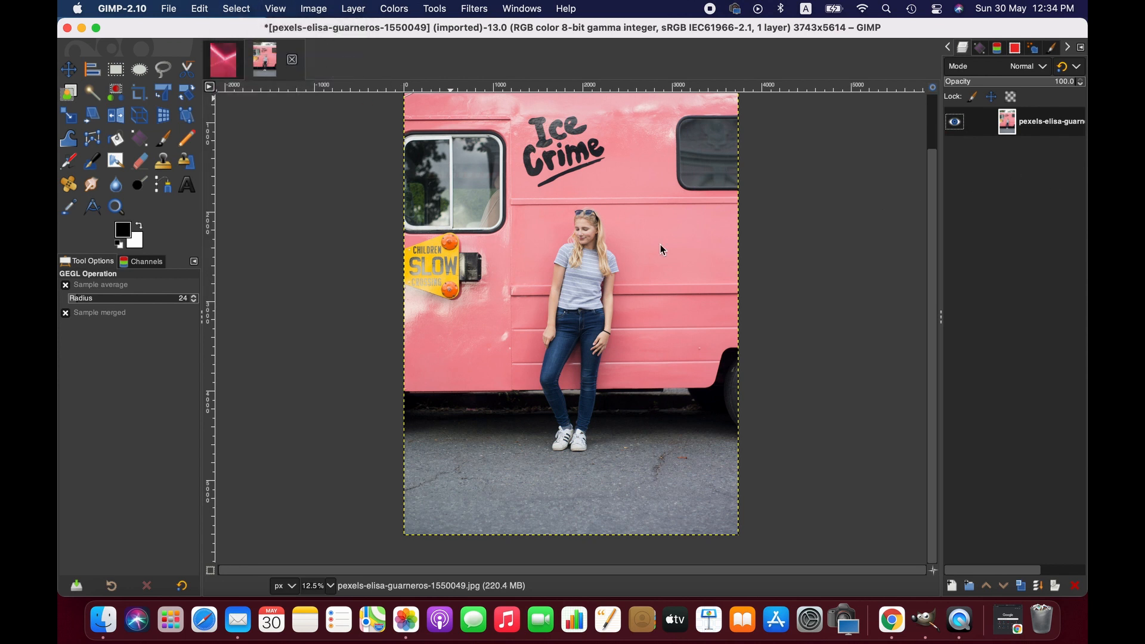
# - Add a layer mask to the photo layer, initialized from the current selection
pyautogui.rightClick(1012, 127)
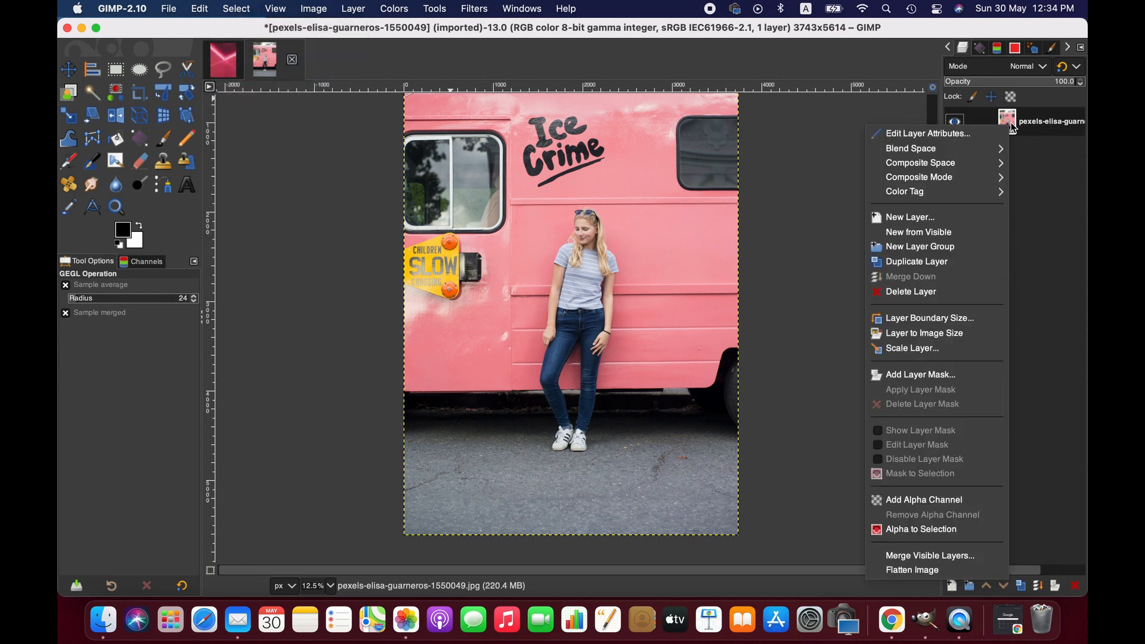
pyautogui.click(958, 375)
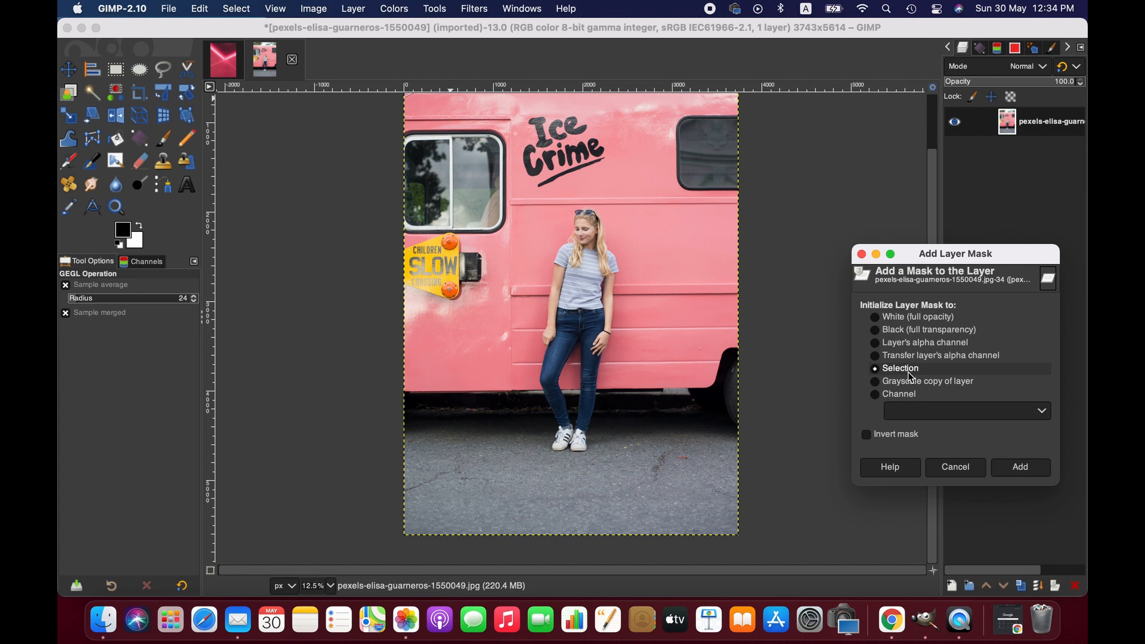
pyautogui.click(1021, 467)
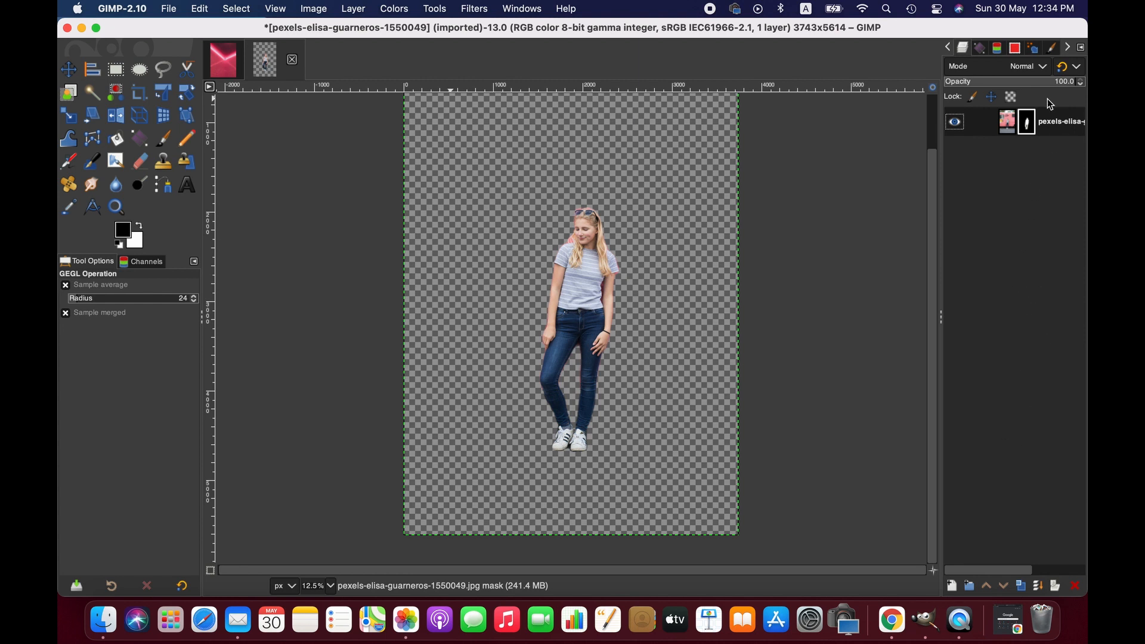
# - Copy the masked woman layer into the open pink brick-wall image and activate the Move tool
pyautogui.click(1032, 123)
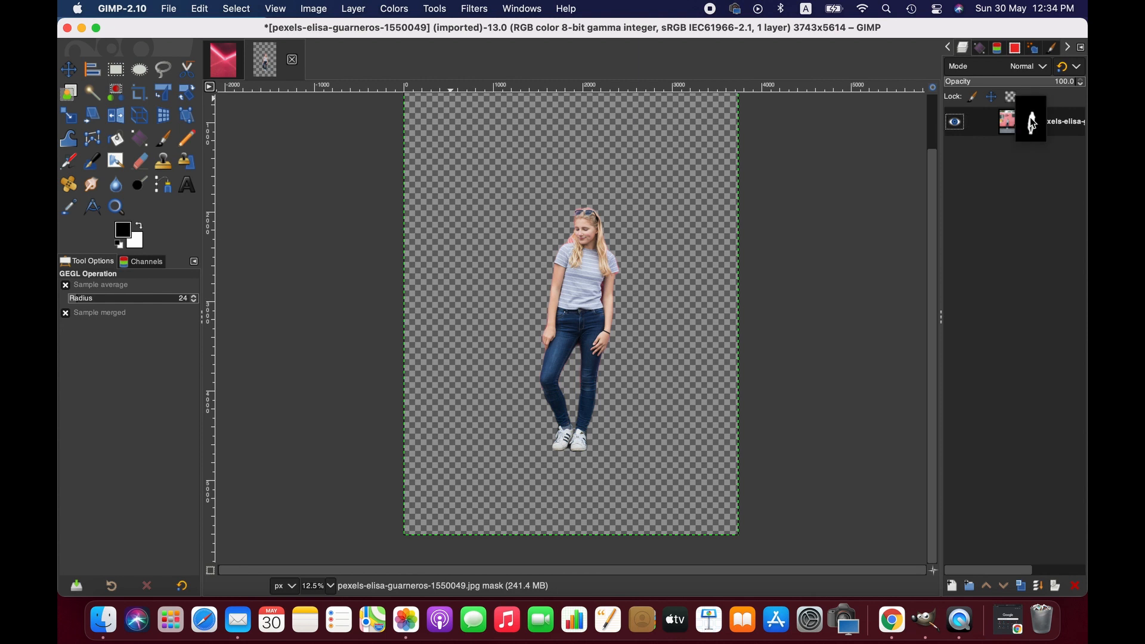
pyautogui.moveTo(1033, 122); pyautogui.dragTo(518, 179)
pyautogui.moveTo(537, 232); pyautogui.dragTo(550, 263)
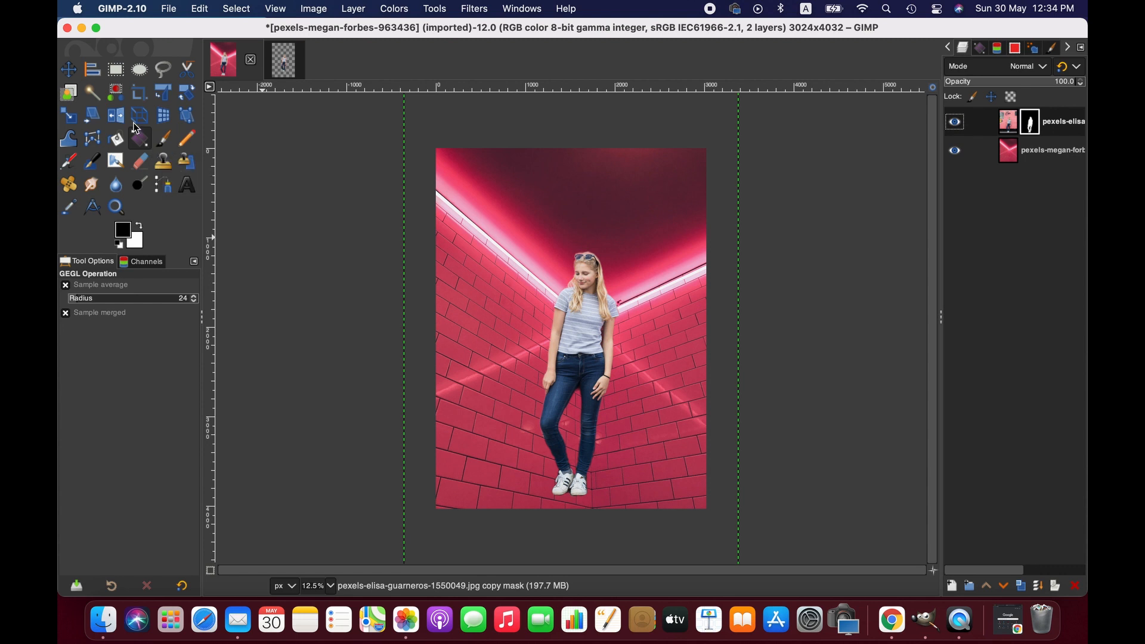
pyautogui.click(69, 70)
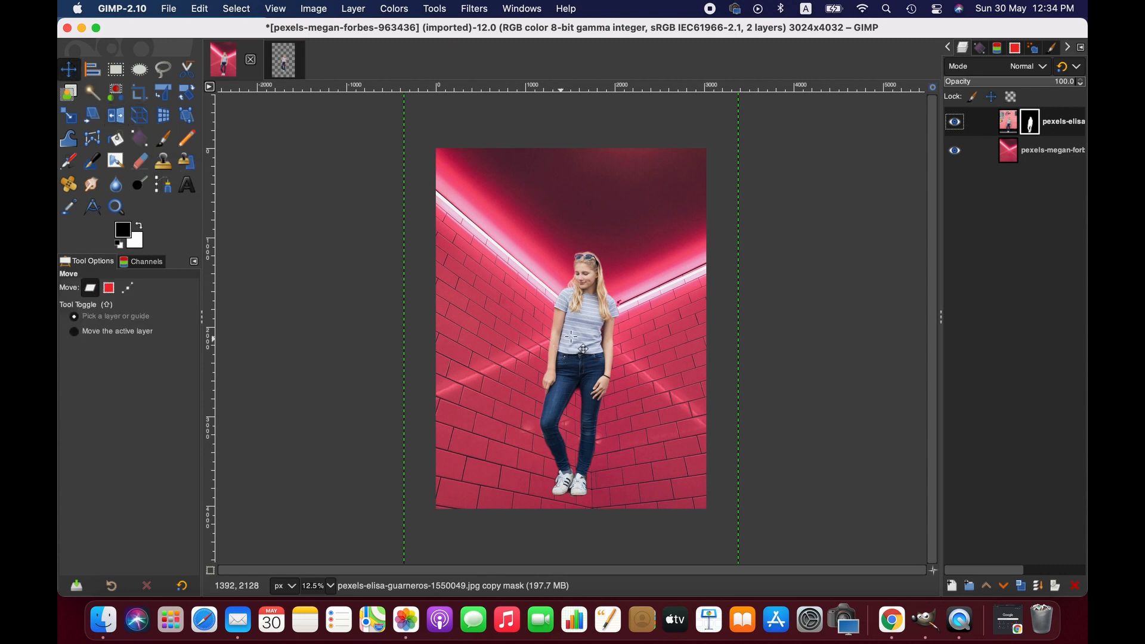
# - Move the masked woman layer slightly down so her shoes stand near the lower edge of the brick-wall image
pyautogui.click(1010, 123)
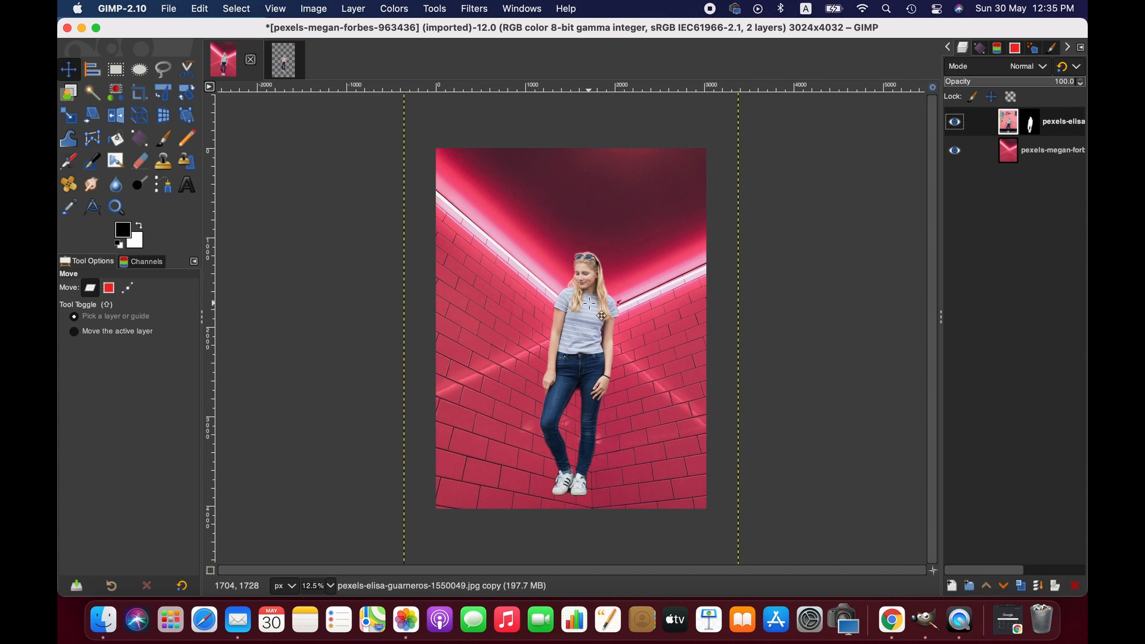
pyautogui.moveTo(602, 316); pyautogui.dragTo(604, 328)
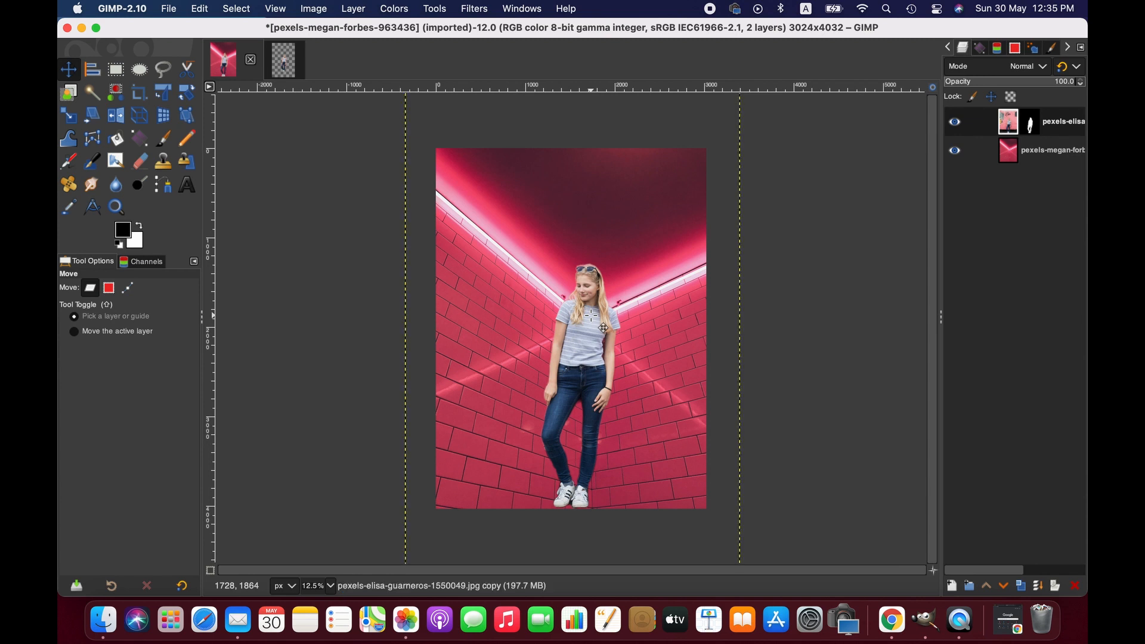
# - Examine the woman's cutout edges against the brick wall at 50% zoom, from her hair down to her shoes
pyautogui.click(1055, 152)
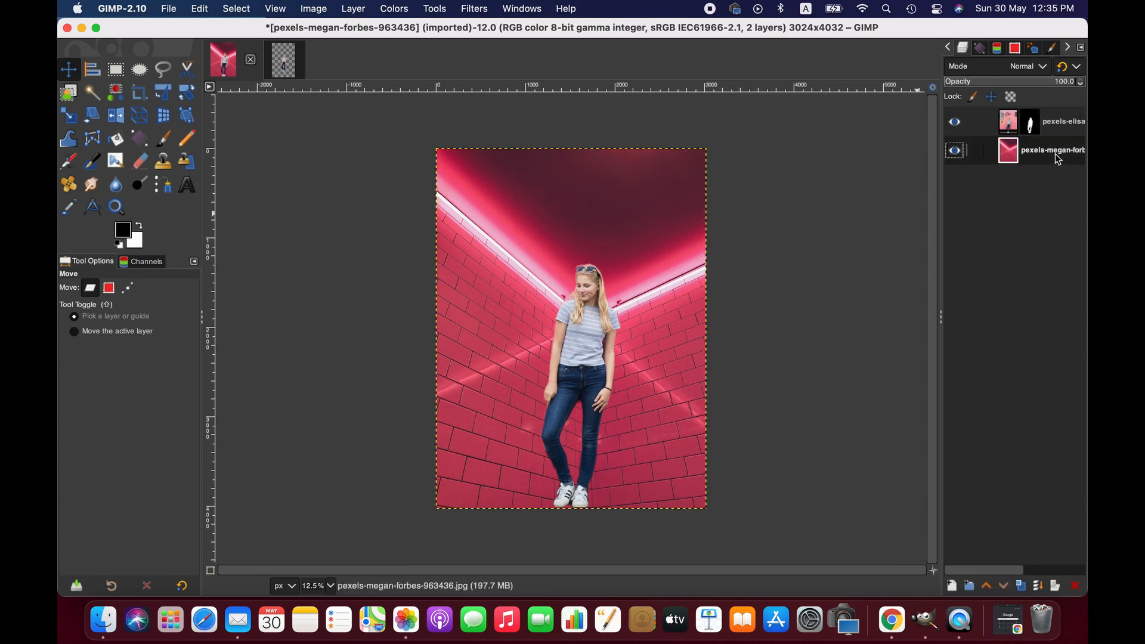
pyautogui.click(333, 585)
pyautogui.click(319, 539)
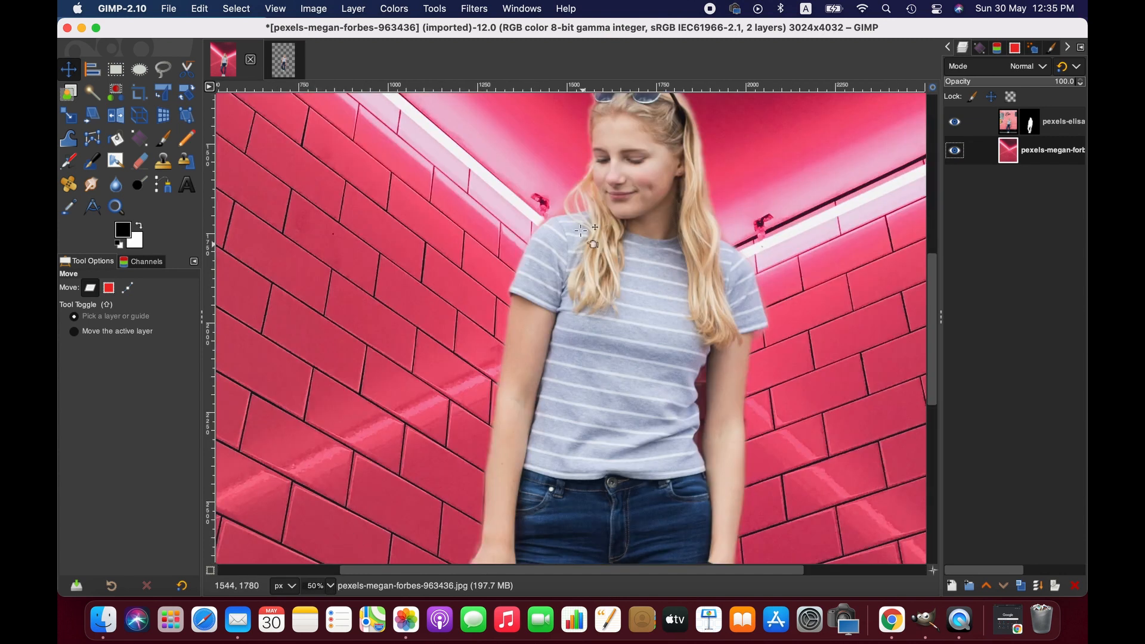
pyautogui.scroll(5, 630, 362)
pyautogui.scroll(-3, 715, 379)
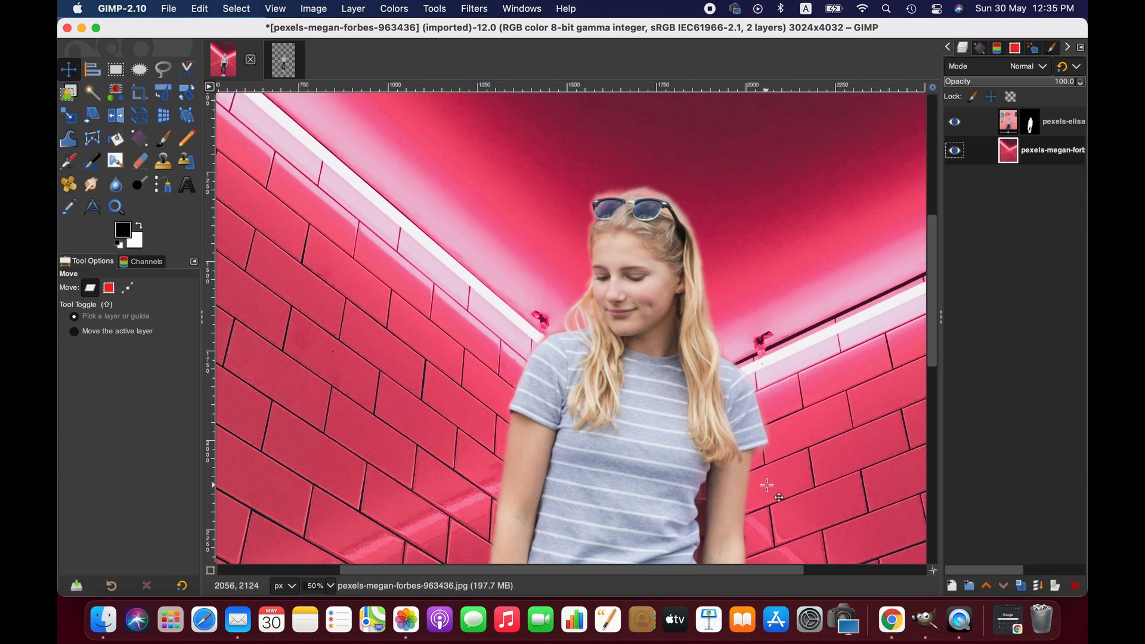
pyautogui.scroll(-5, 766, 485)
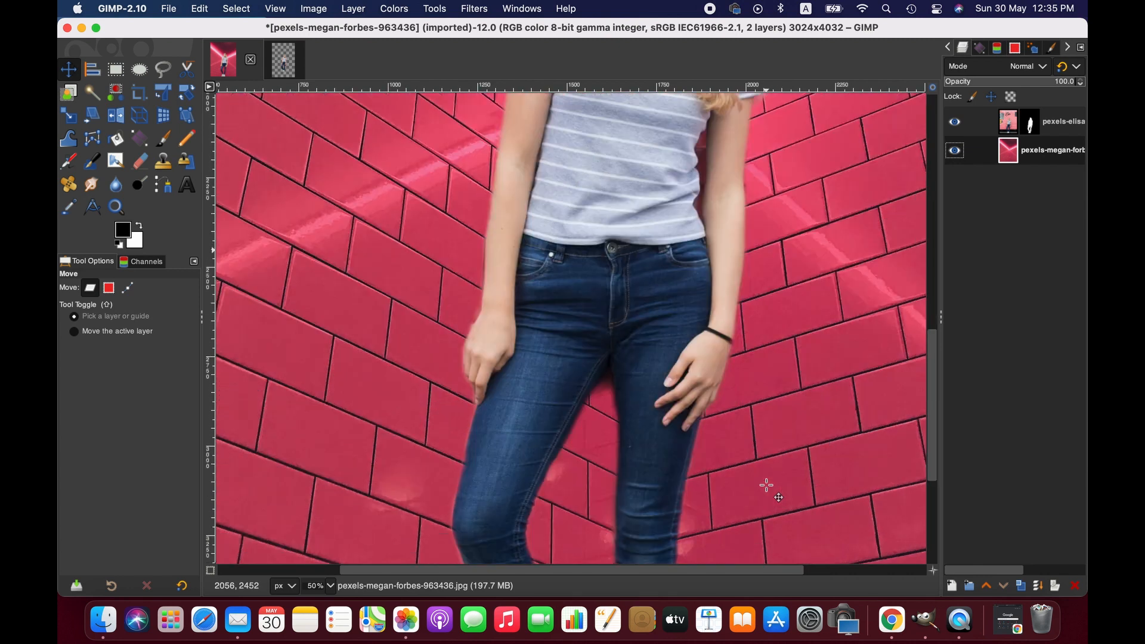
pyautogui.scroll(-4, 767, 485)
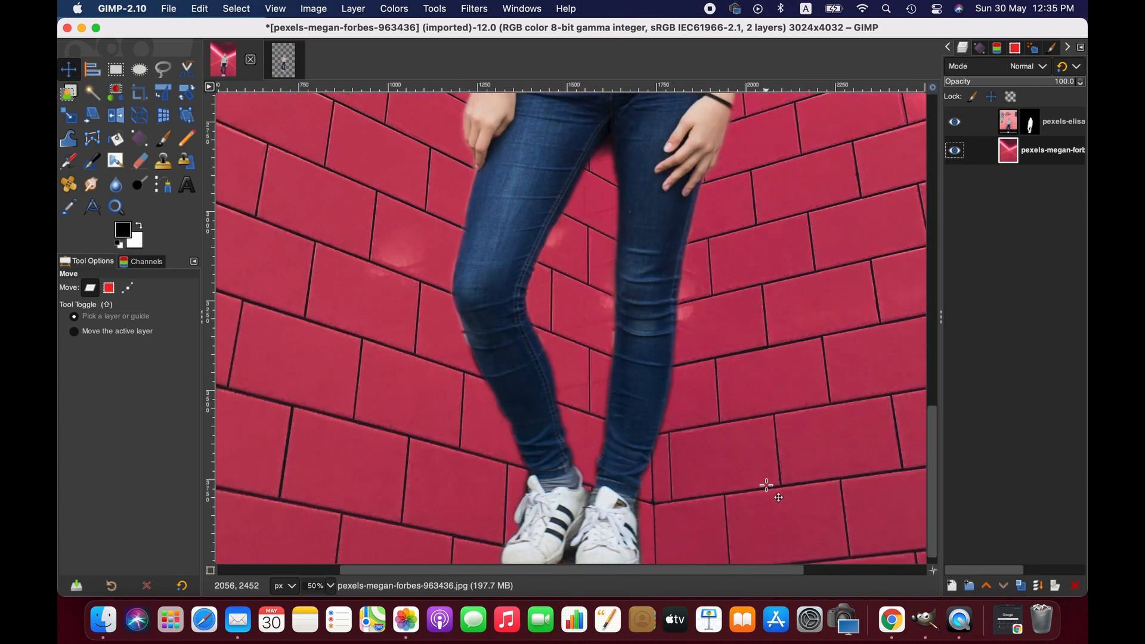
pyautogui.scroll(9, 767, 485)
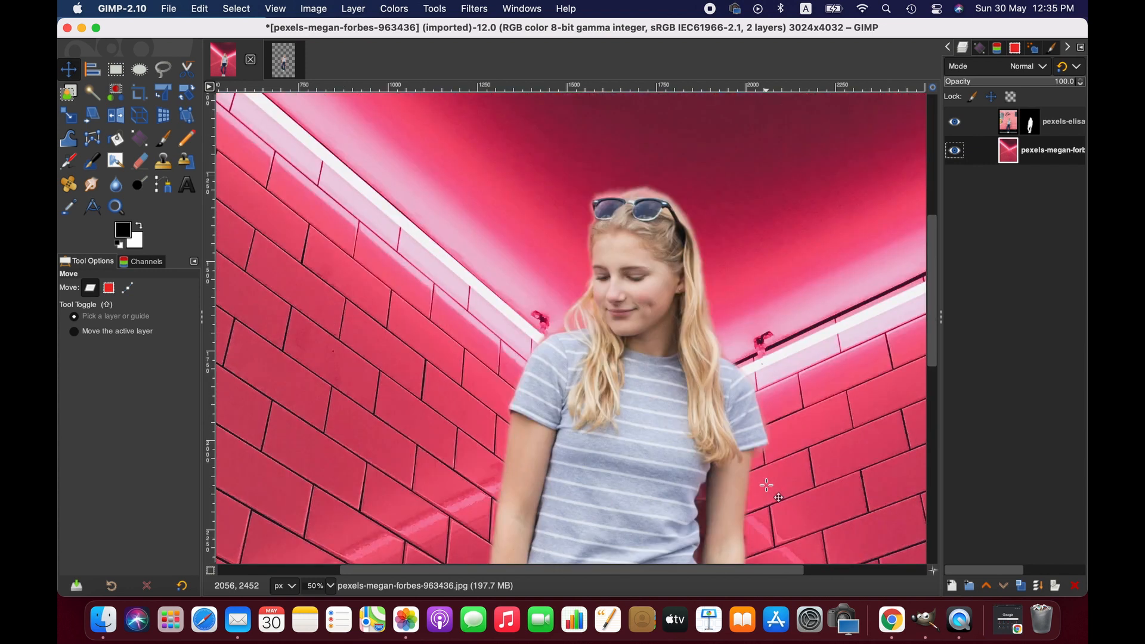
pyautogui.scroll(2, 766, 486)
pyautogui.scroll(-4, 767, 481)
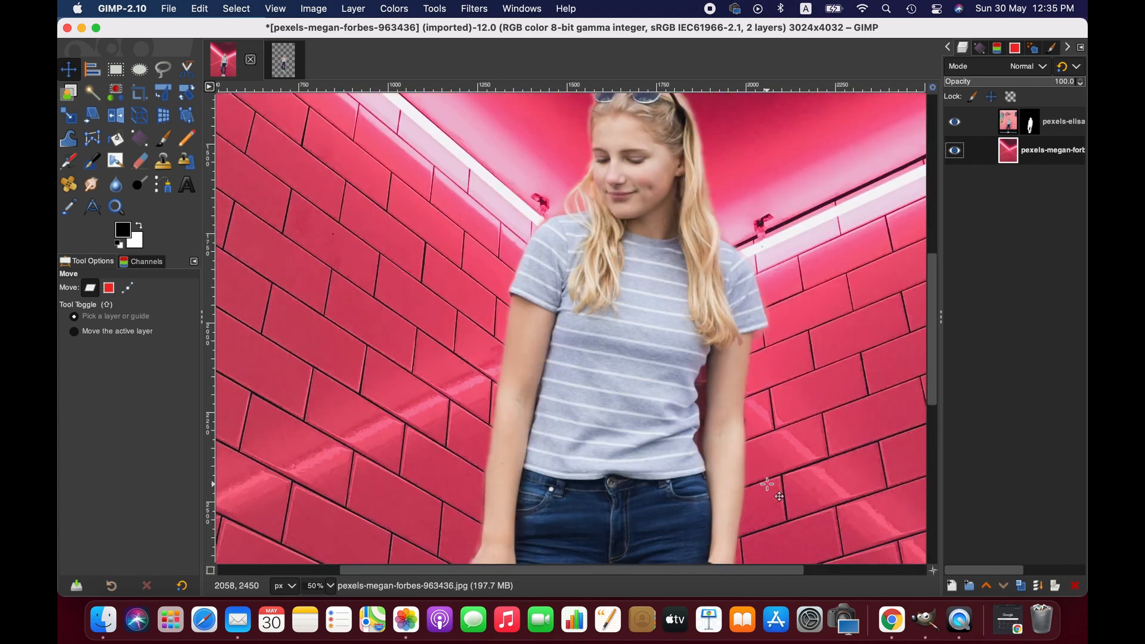
# - Soften the woman's layer mask with a Gaussian Blur of size just under 10 in both X and Y
pyautogui.click(1030, 123)
pyautogui.scroll(5, 869, 258)
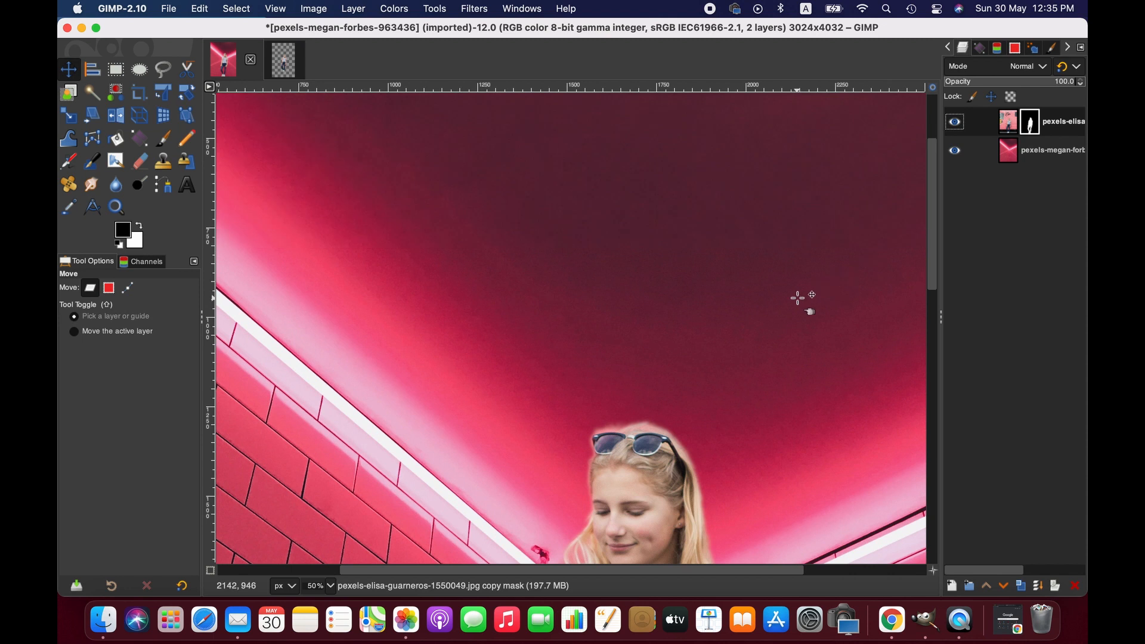
pyautogui.scroll(-2, 799, 298)
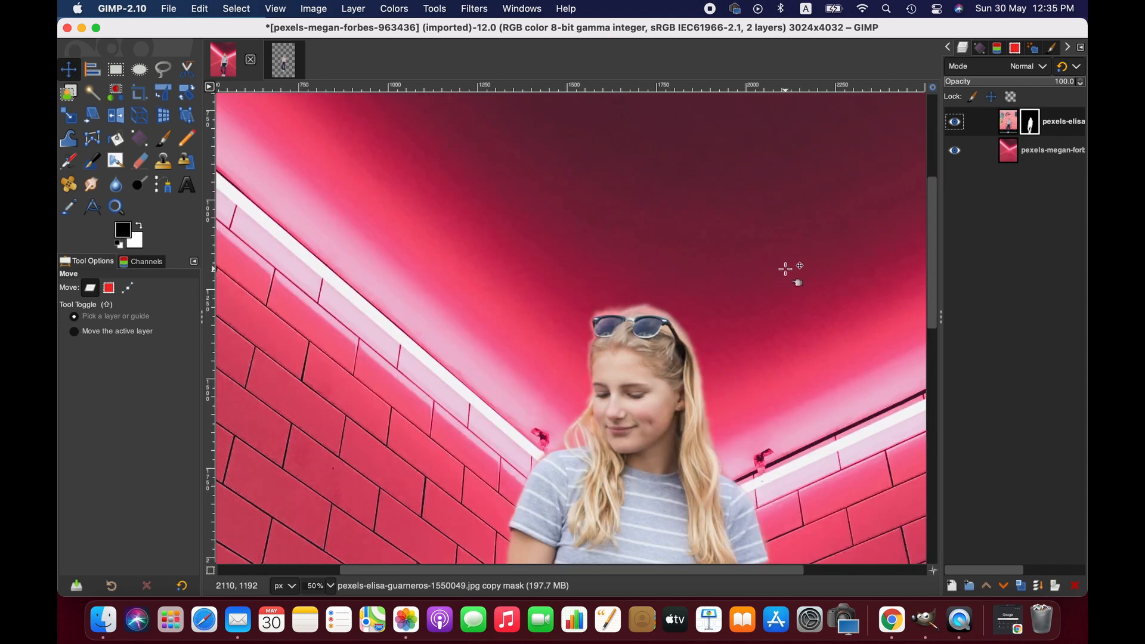
pyautogui.click(474, 9)
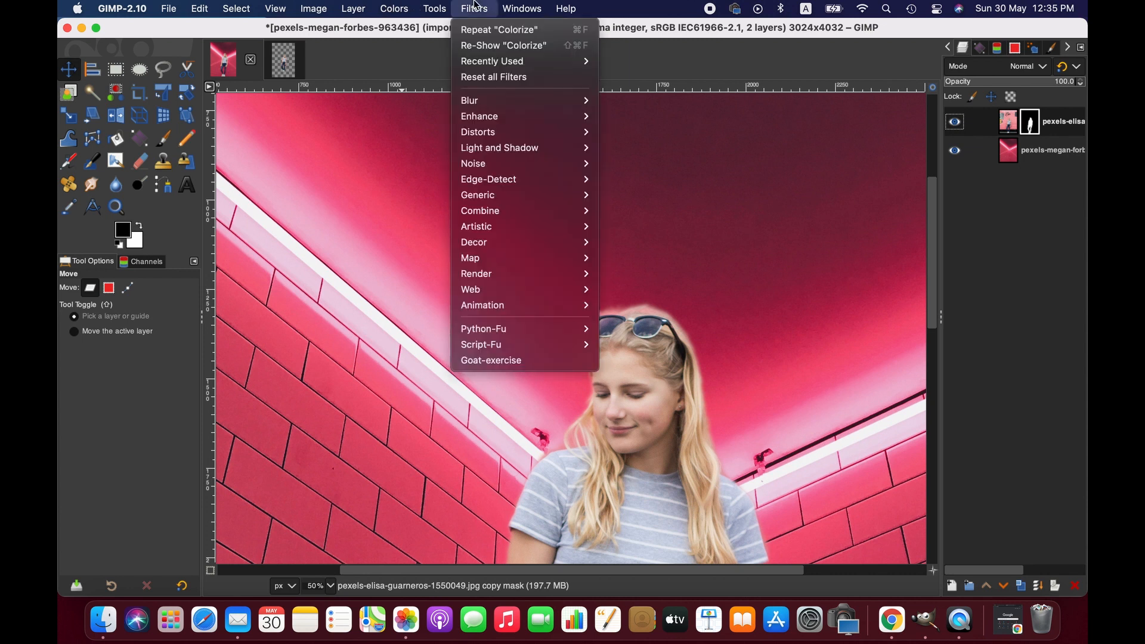
pyautogui.moveTo(543, 108)
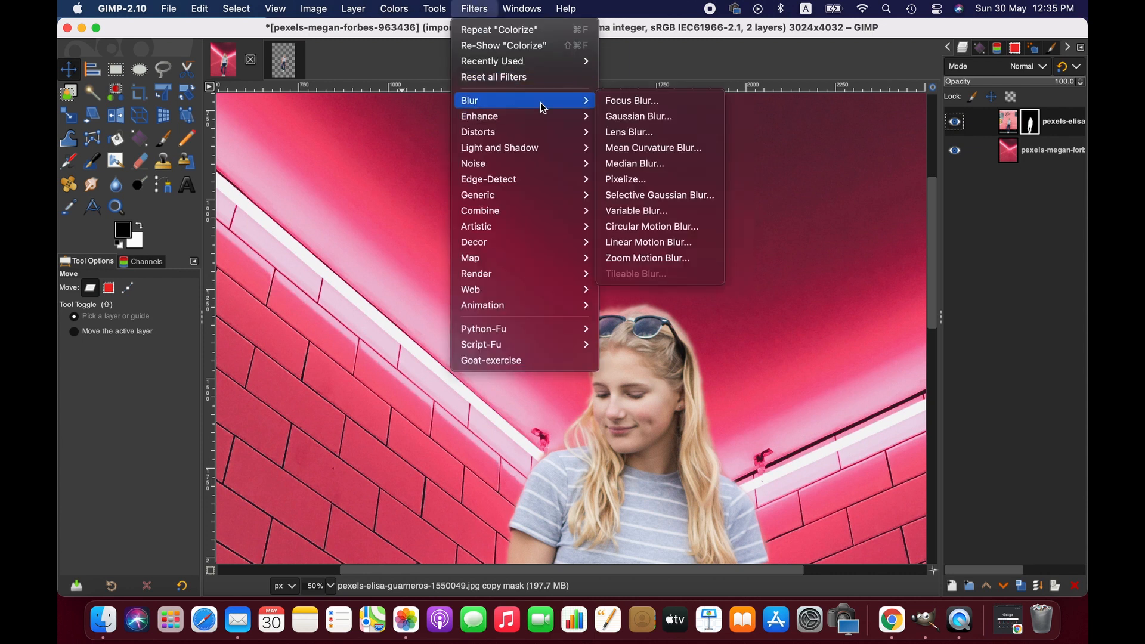
pyautogui.click(667, 115)
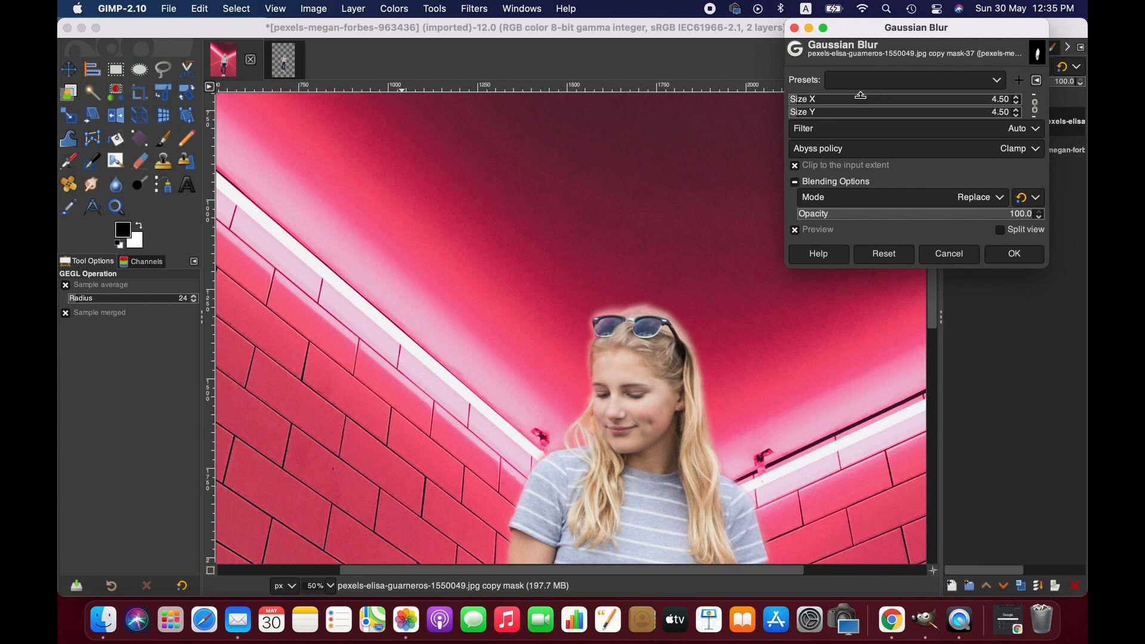
pyautogui.click(840, 110)
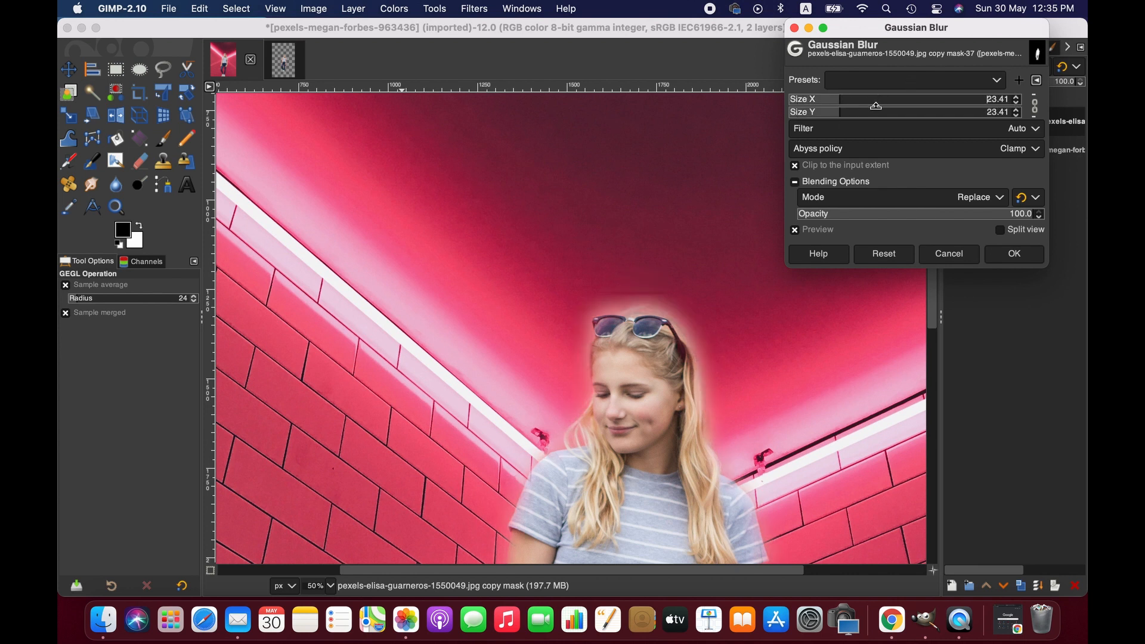
pyautogui.click(822, 99)
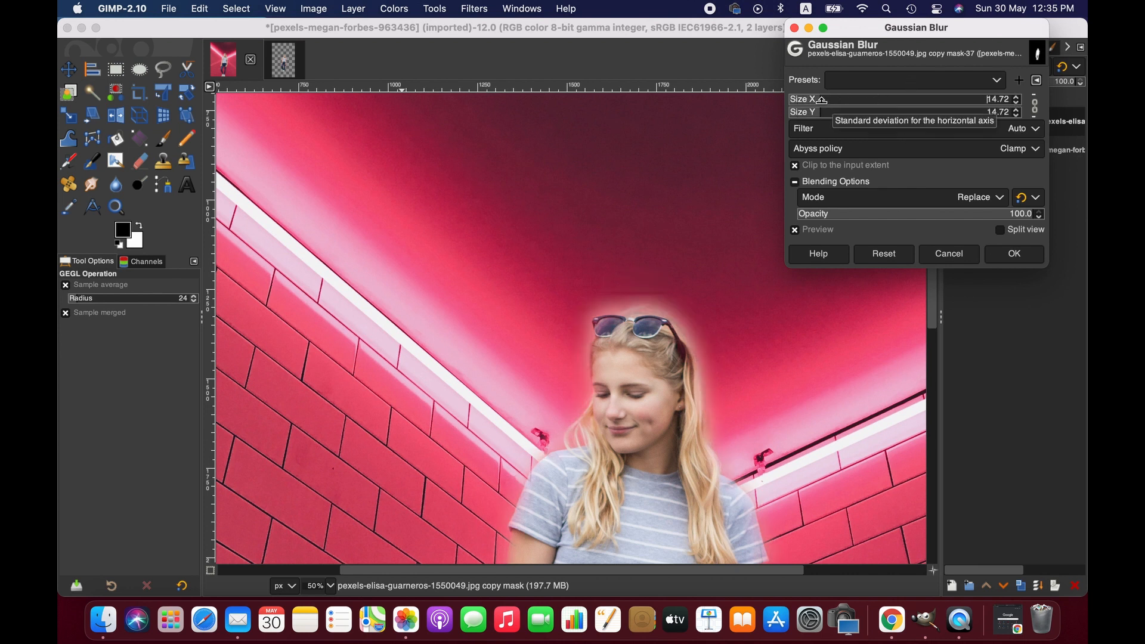
pyautogui.moveTo(815, 100); pyautogui.dragTo(812, 99)
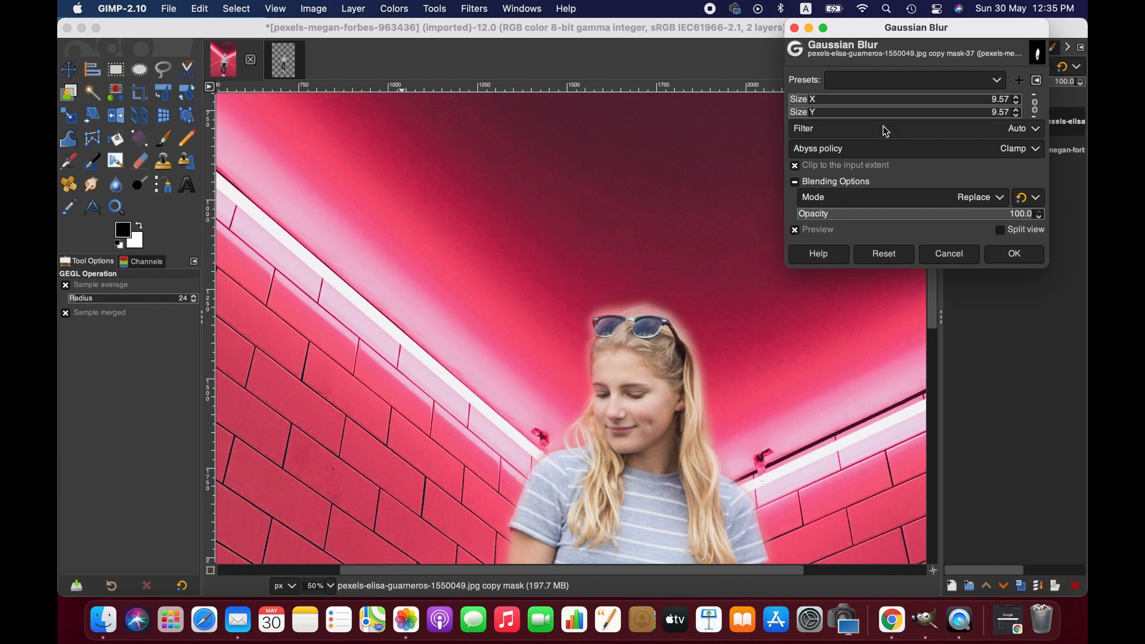
pyautogui.click(1016, 115)
pyautogui.click(1016, 115)
pyautogui.click(1015, 254)
# - Examine the blurred cutout edges around the woman's hair, arms, legs and shoes at 50% and 25% zoom
pyautogui.scroll(-5, 818, 284)
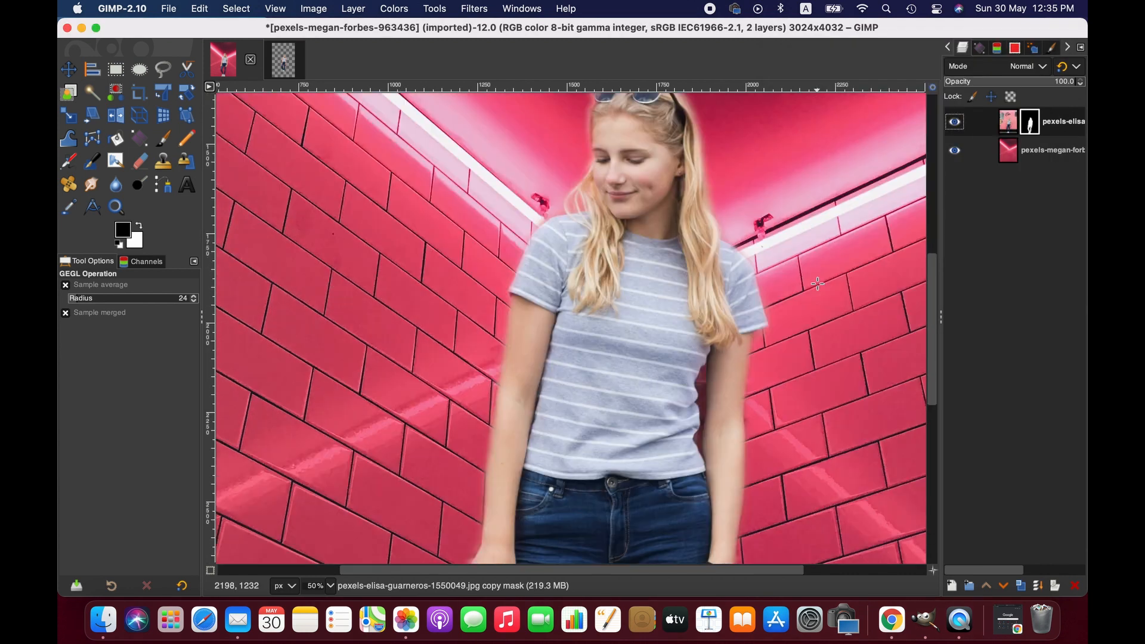
pyautogui.scroll(-5, 818, 283)
pyautogui.scroll(-5, 818, 283)
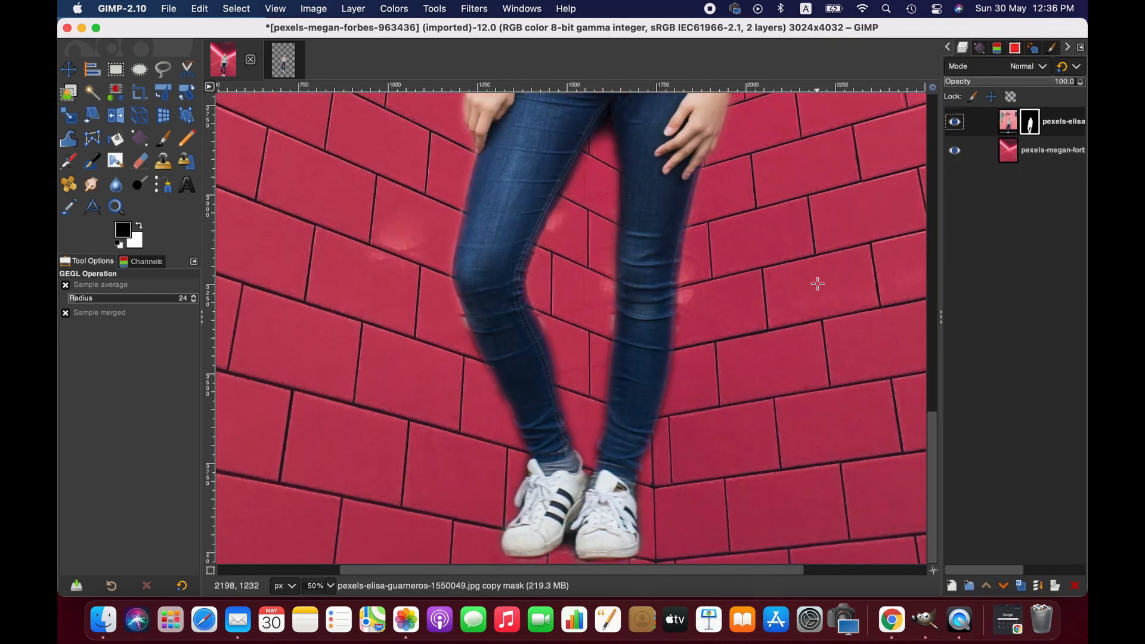
pyautogui.scroll(10, 818, 284)
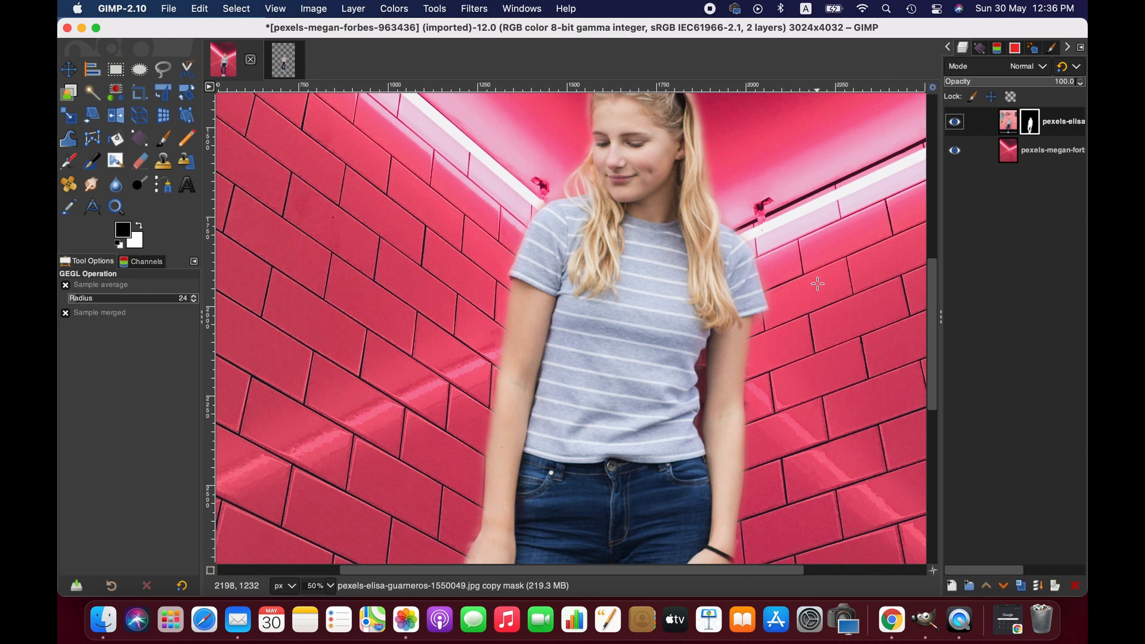
pyautogui.scroll(3, 818, 283)
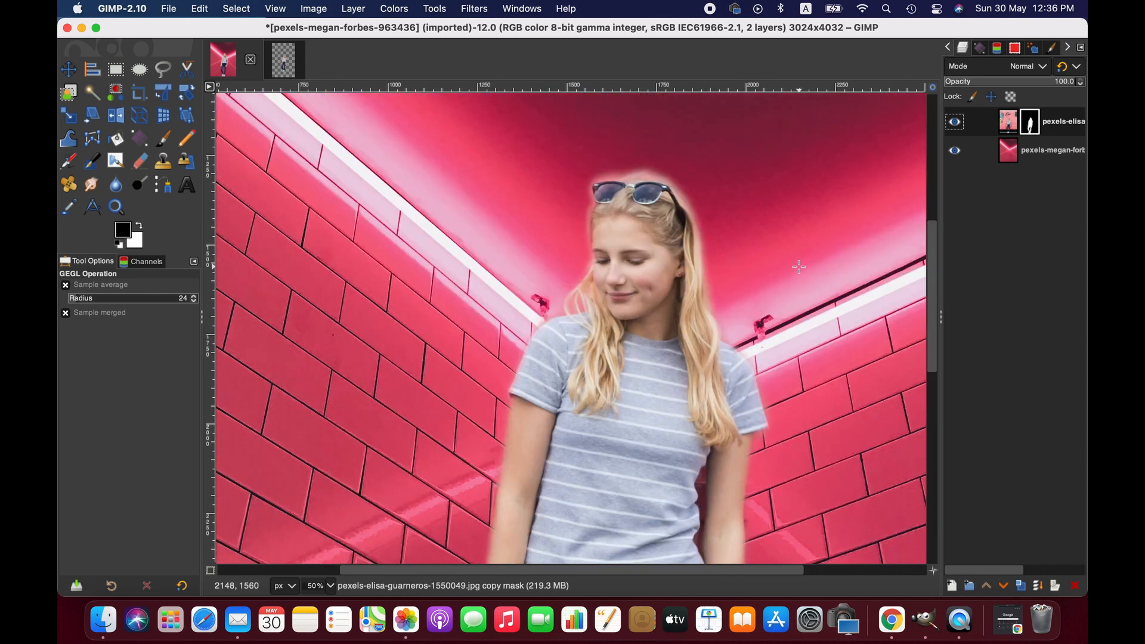
pyautogui.scroll(-10, 799, 267)
pyautogui.scroll(4, 798, 267)
pyautogui.scroll(-4, 798, 266)
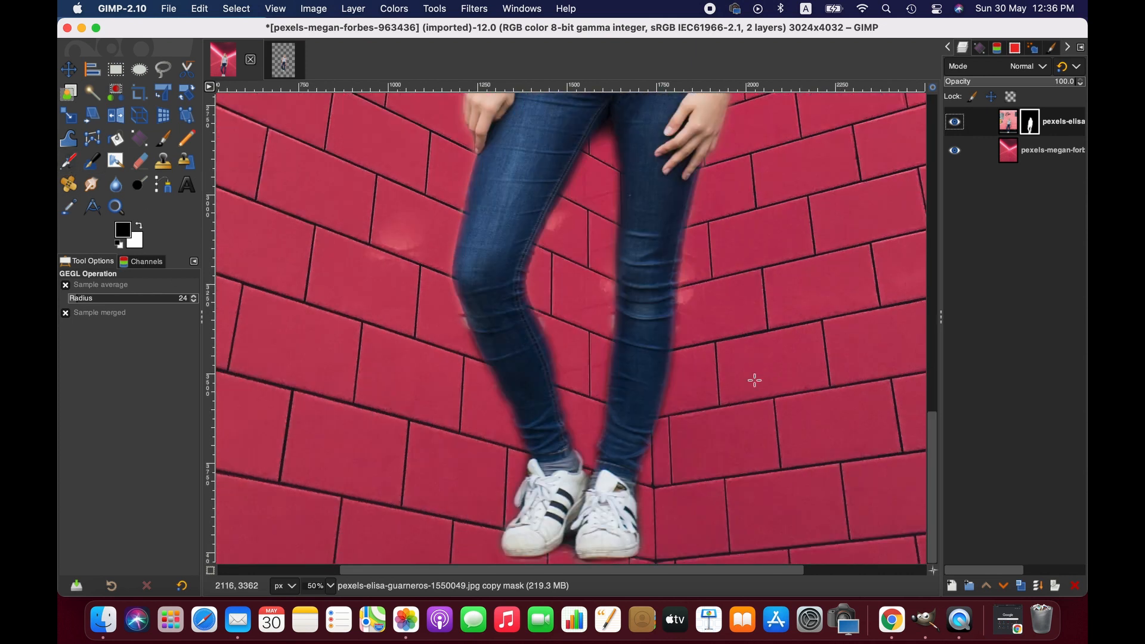
pyautogui.scroll(3, 671, 410)
pyautogui.scroll(6, 671, 410)
pyautogui.scroll(-6, 810, 396)
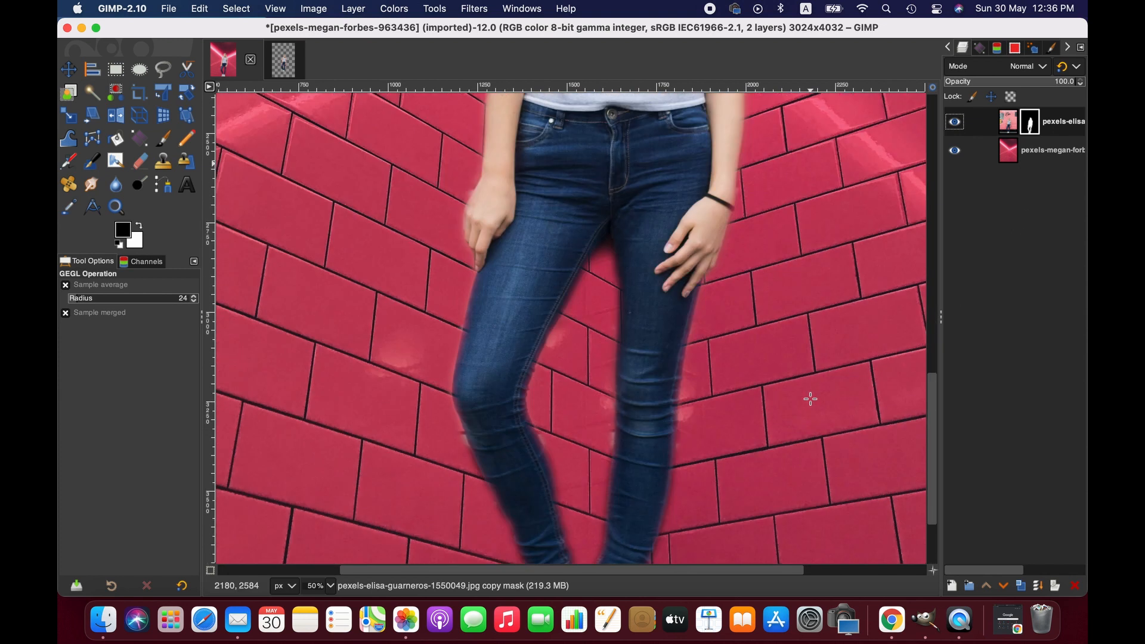
pyautogui.scroll(3, 810, 398)
pyautogui.scroll(8, 810, 398)
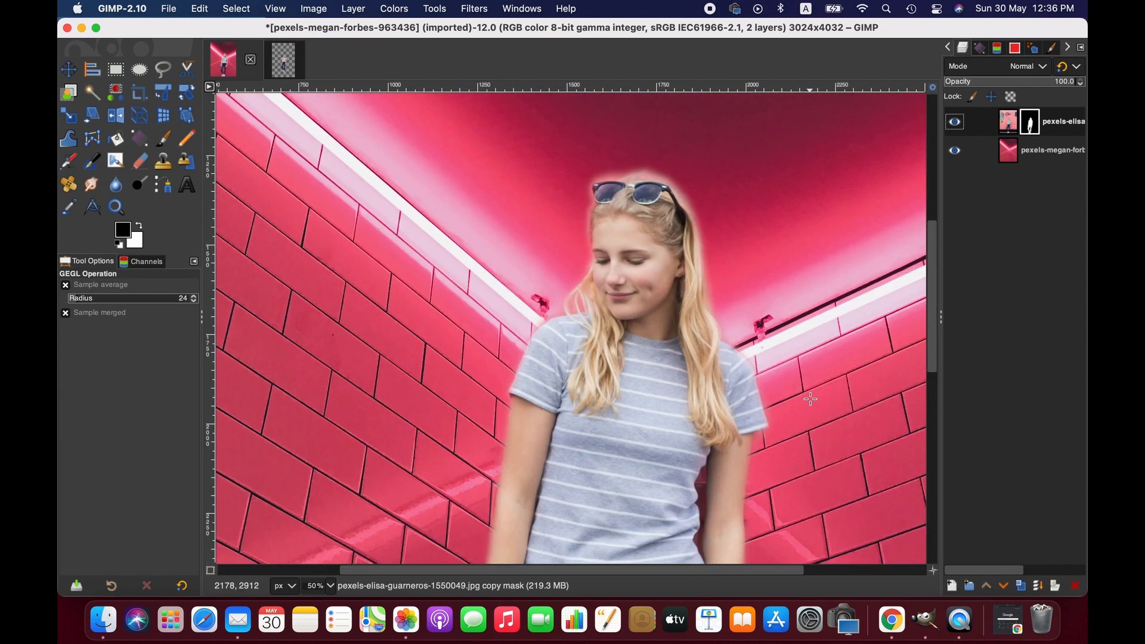
pyautogui.click(323, 586)
pyautogui.click(324, 550)
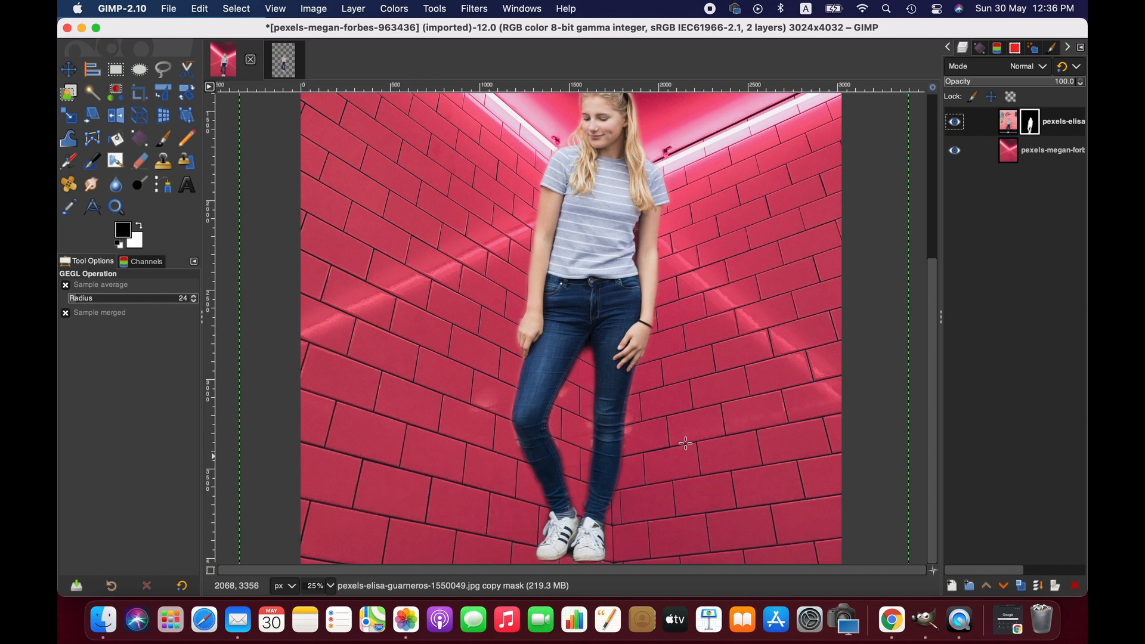
# - Activate the Eraser with a hardness of 46 and make the woman layer's image, instead of its mask, active for editing
pyautogui.click(1053, 150)
pyautogui.click(331, 586)
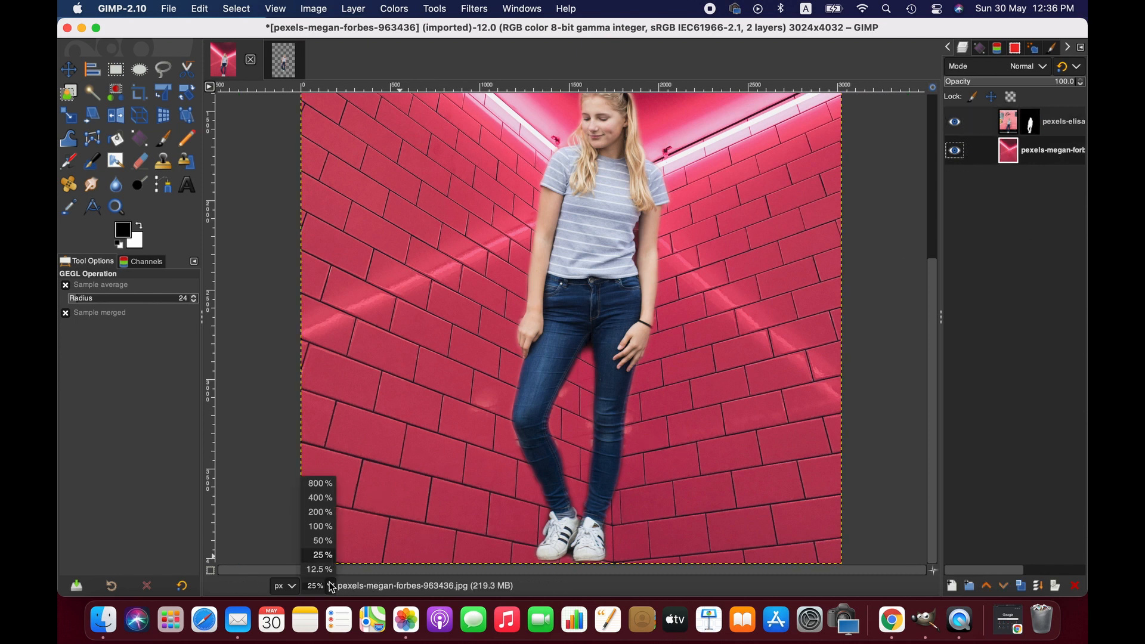
pyautogui.click(1014, 118)
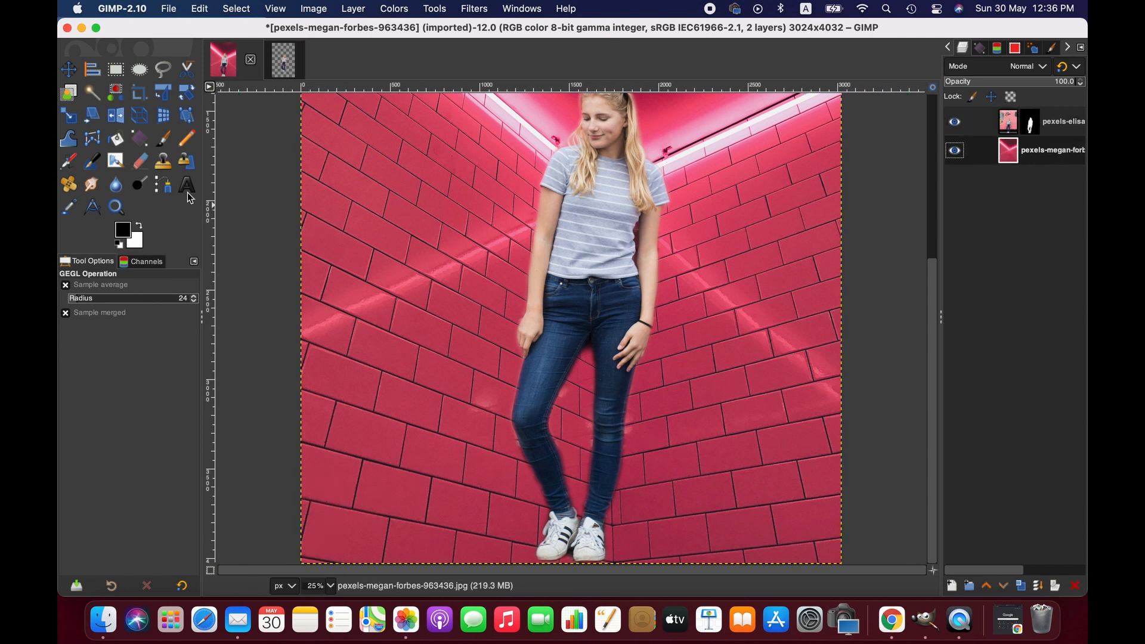
pyautogui.click(68, 186)
pyautogui.hotkey('shift', 'e')
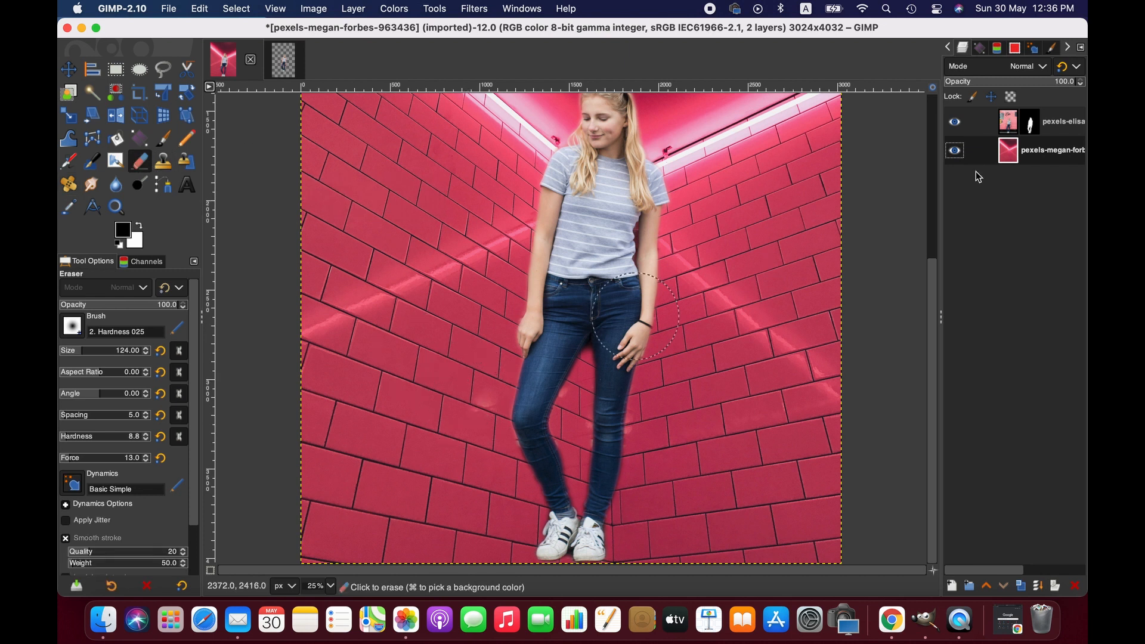
pyautogui.click(1036, 128)
pyautogui.click(1008, 123)
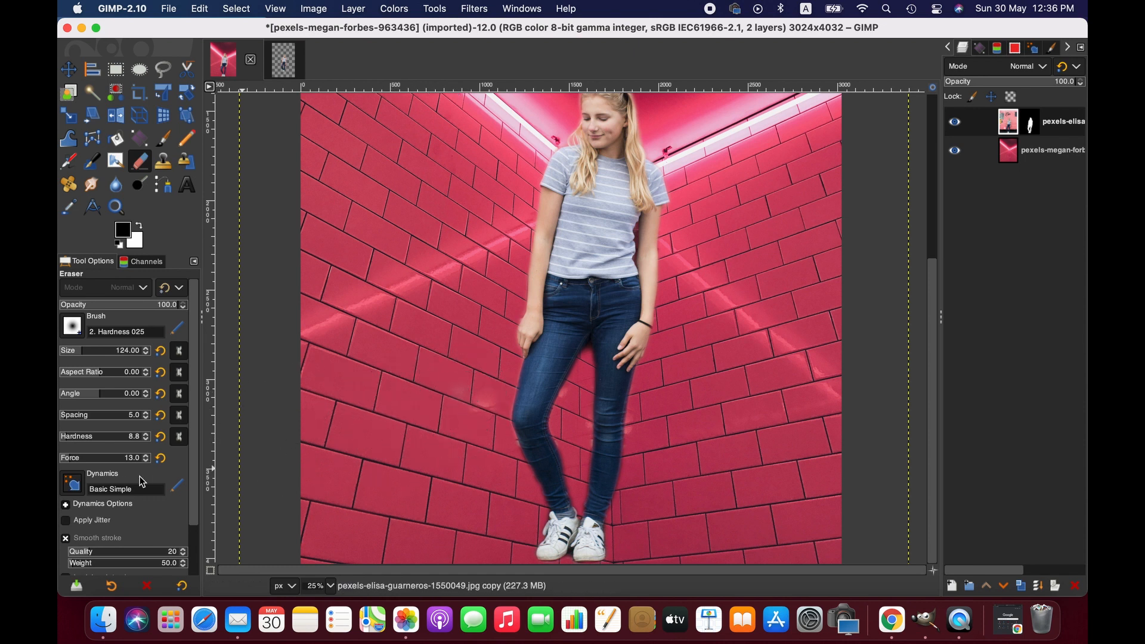
pyautogui.click(98, 435)
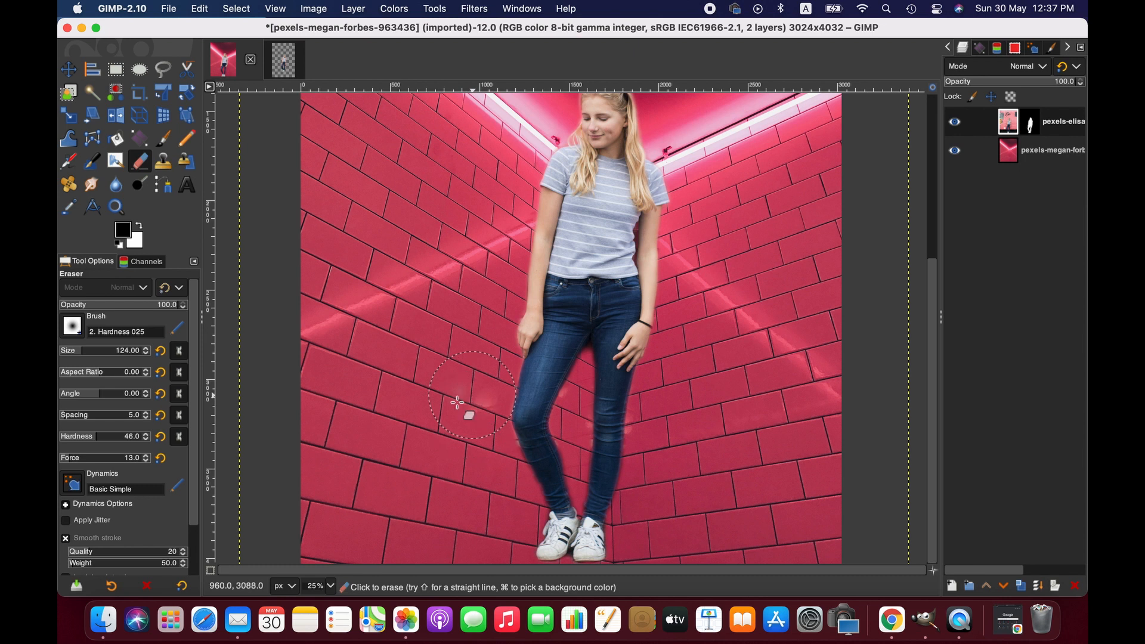
# - Swap the foreground and background colors and set the Eraser to hardness 100 and force 52
pyautogui.click(329, 587)
pyautogui.click(318, 549)
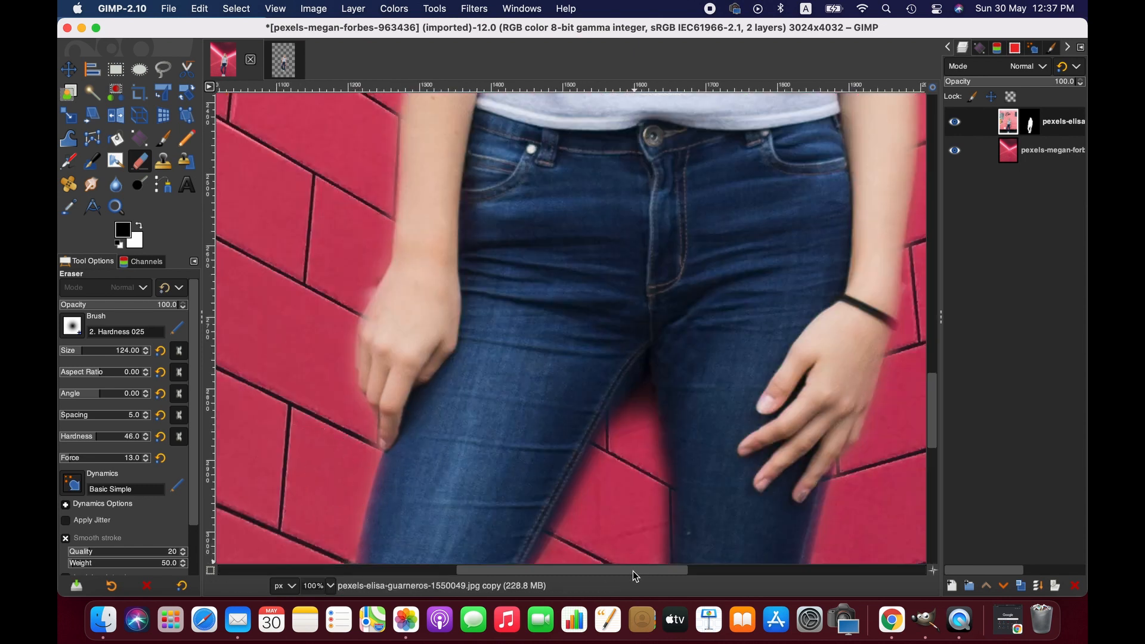
pyautogui.moveTo(632, 571); pyautogui.dragTo(551, 571)
pyautogui.scroll(-7, 358, 507)
pyautogui.click(90, 457)
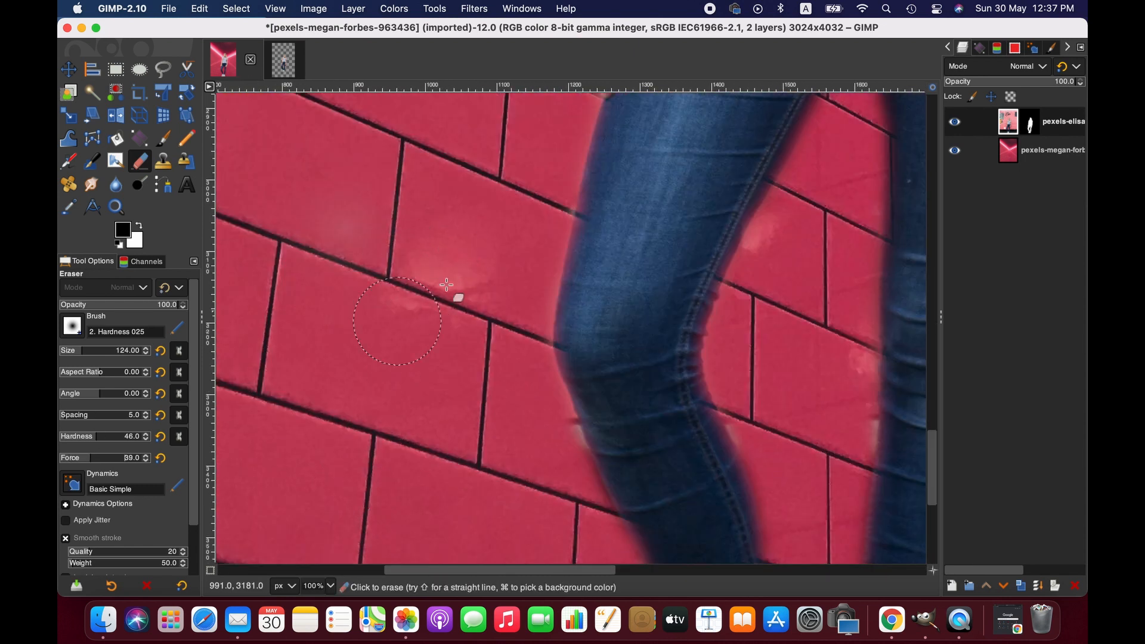
pyautogui.press('p')
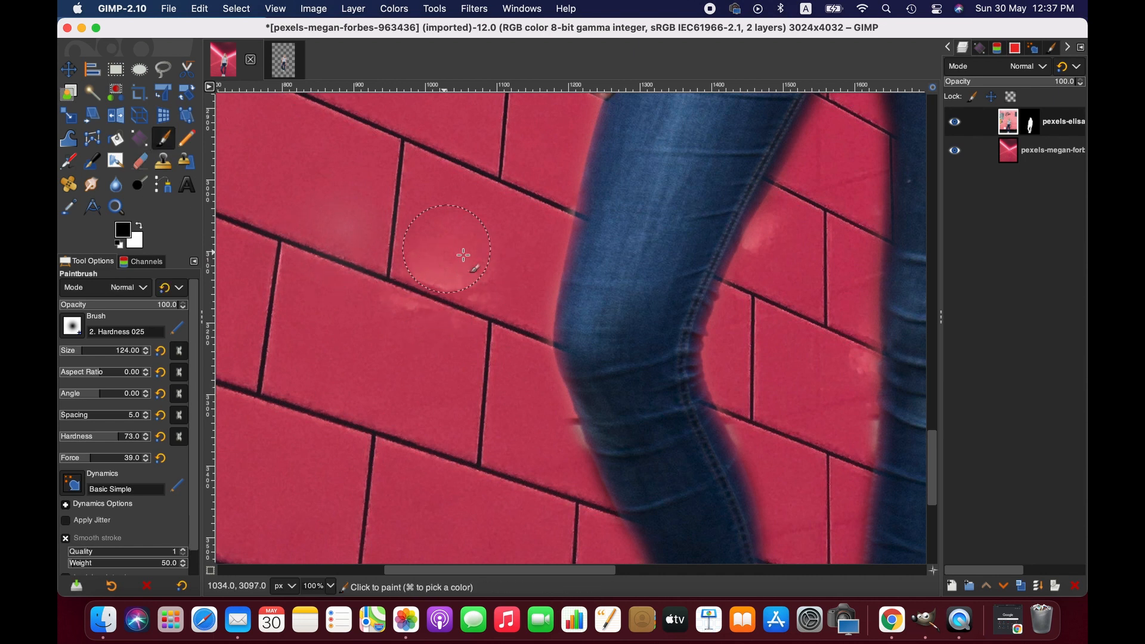
pyautogui.press('x')
pyautogui.hotkey('shift', 'e')
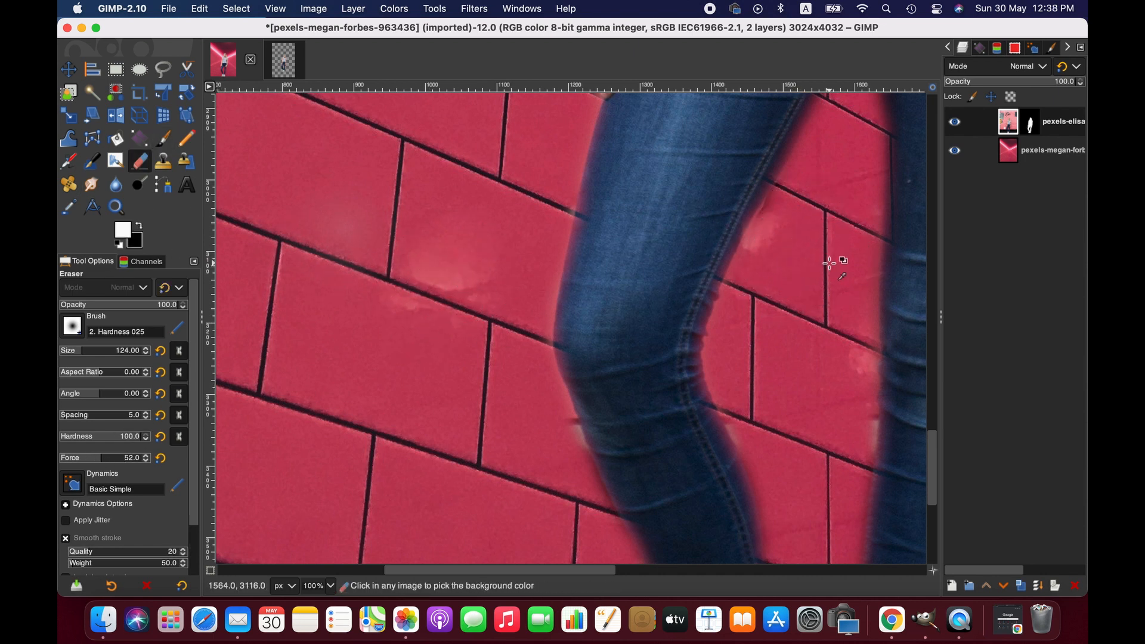
# - Hide the woman layer to expose the bright spots on the brick wall behind her legs
pyautogui.hscroll(5, 498, 273)
pyautogui.click(955, 122)
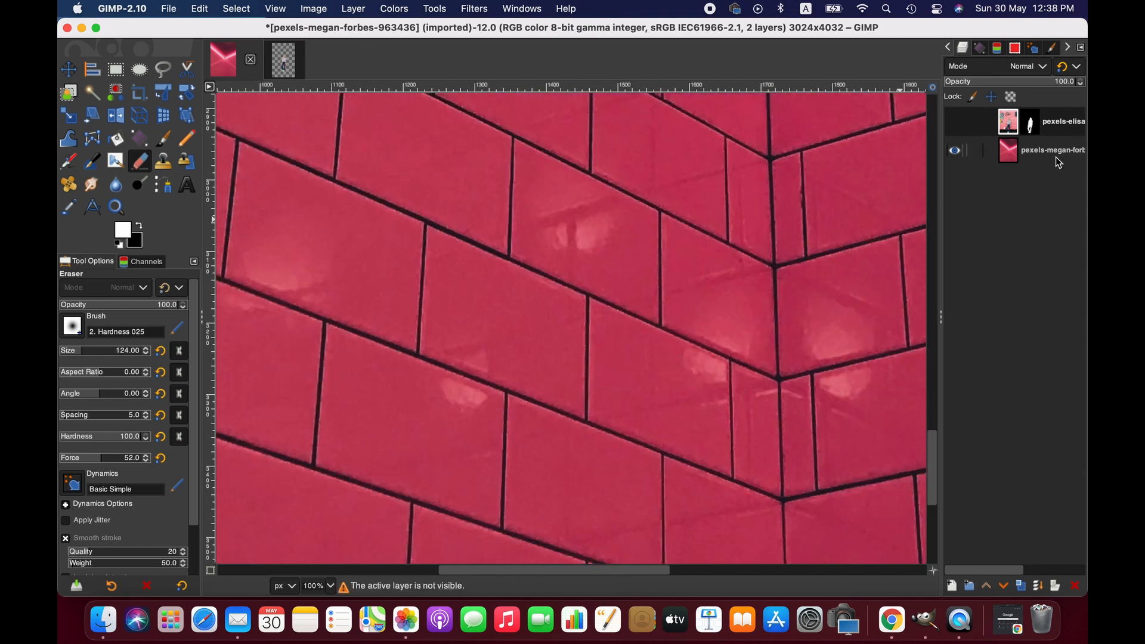
# - Use the Healing tool on the brick-wall layer to remove the bright spots from three bricks left of the wall corner
pyautogui.press('h')
pyautogui.keyDown('super'); pyautogui.click(385, 391); pyautogui.keyUp('super')
pyautogui.moveTo(457, 401)
pyautogui.mouseDown()
pyautogui.moveTo(379, 437)
pyautogui.moveTo(449, 419)
pyautogui.moveTo(447, 447)
pyautogui.mouseUp()
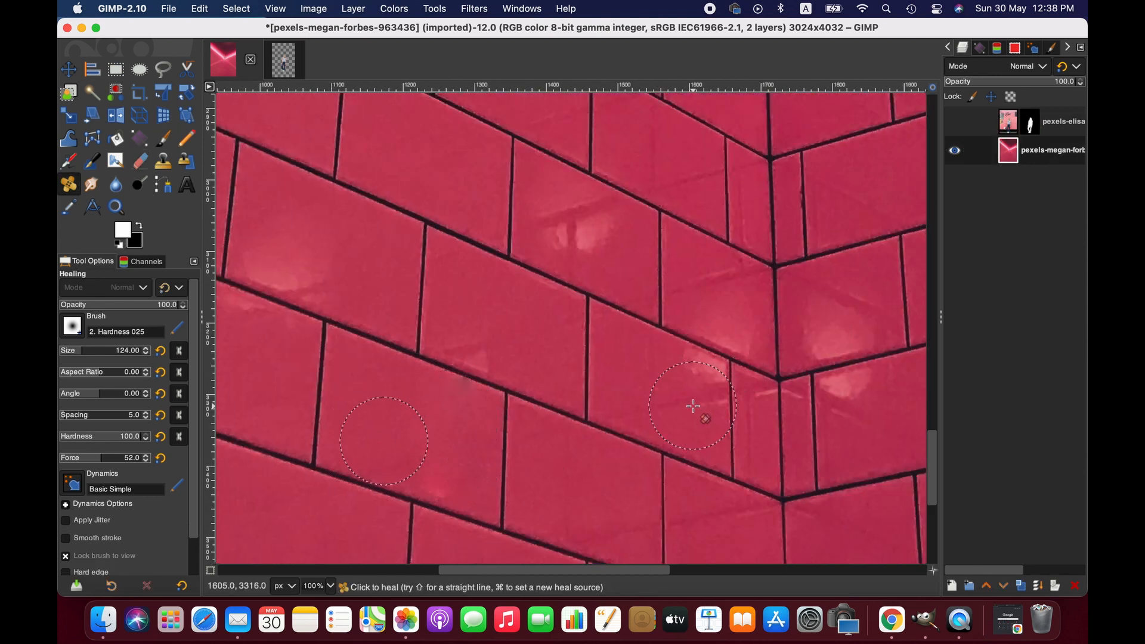
pyautogui.keyDown('super'); pyautogui.click(635, 380); pyautogui.keyUp('super')
pyautogui.moveTo(683, 392); pyautogui.dragTo(691, 383)
pyautogui.keyDown('super'); pyautogui.click(427, 161); pyautogui.keyUp('super')
pyautogui.moveTo(561, 230); pyautogui.dragTo(588, 234)
# - Heal the bright spots on the two bricks right of the wall corner and on the large brick at the far left
pyautogui.moveTo(877, 410); pyautogui.dragTo(853, 400)
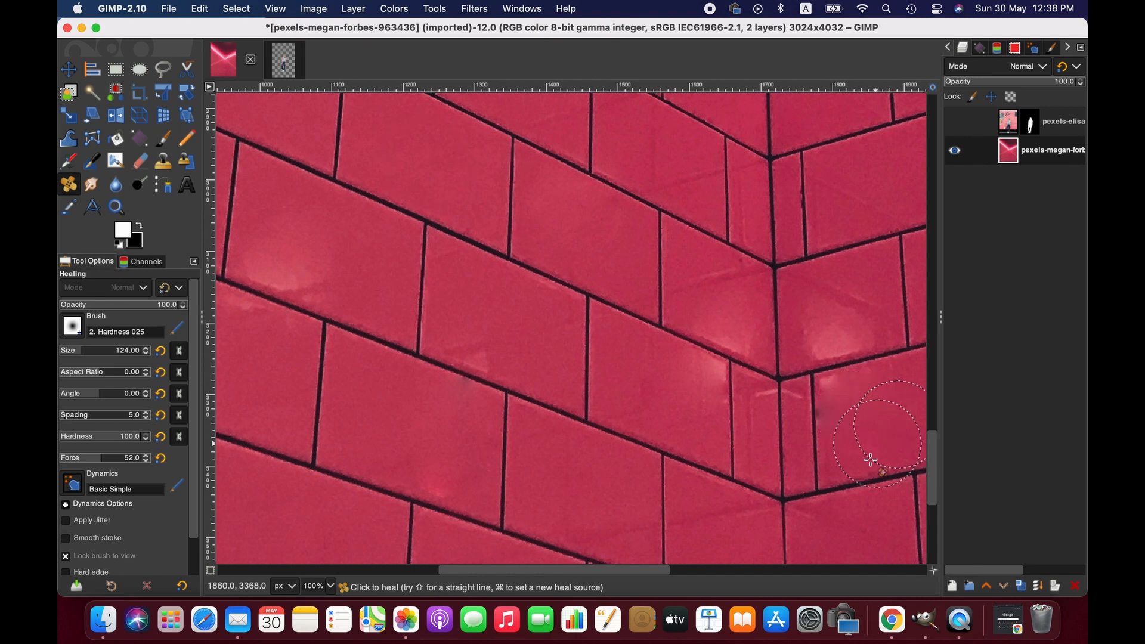
pyautogui.keyDown('super'); pyautogui.click(582, 216); pyautogui.keyUp('super')
pyautogui.click(863, 404)
pyautogui.keyDown('super'); pyautogui.click(584, 233); pyautogui.keyUp('super')
pyautogui.click(837, 321)
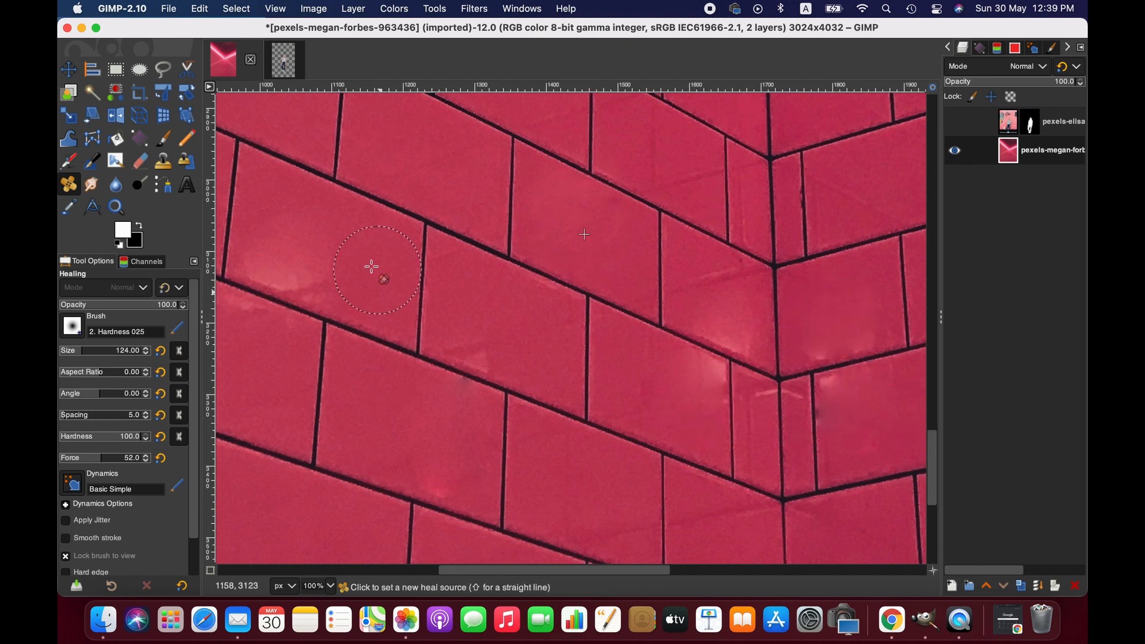
pyautogui.click(292, 252)
# - Show the woman layer again, make its image active for editing, and activate the Eraser
pyautogui.scroll(-3, 619, 430)
pyautogui.hscroll(-5, 545, 468)
pyautogui.scroll(3, 544, 467)
pyautogui.click(330, 585)
pyautogui.click(328, 555)
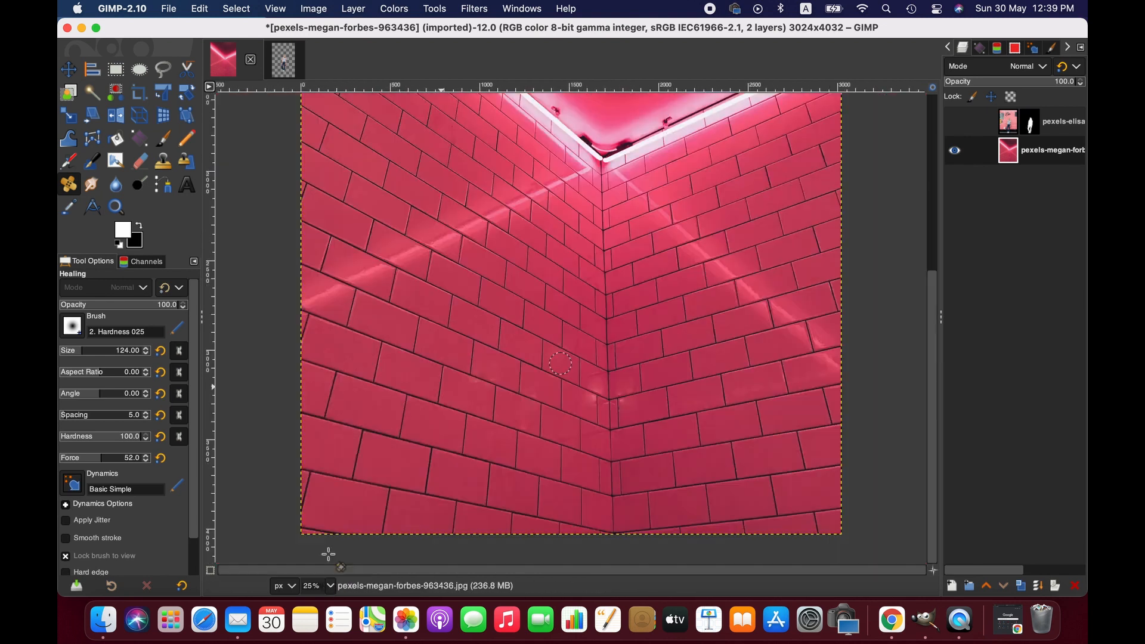
pyautogui.click(956, 126)
pyautogui.click(957, 127)
pyautogui.click(957, 127)
pyautogui.click(1008, 123)
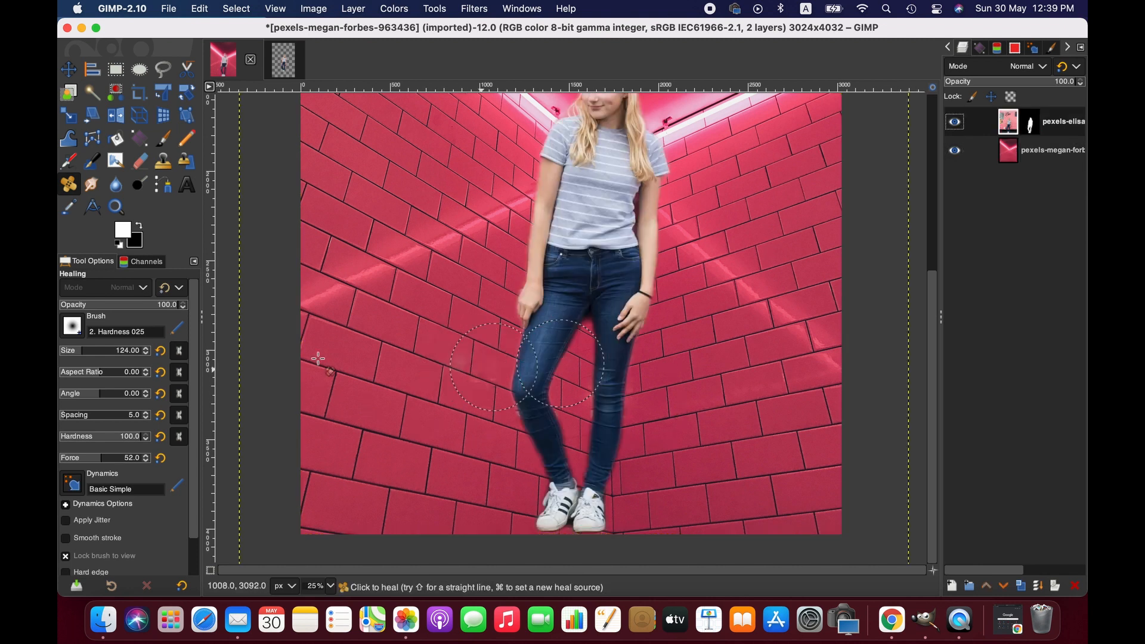
pyautogui.click(140, 161)
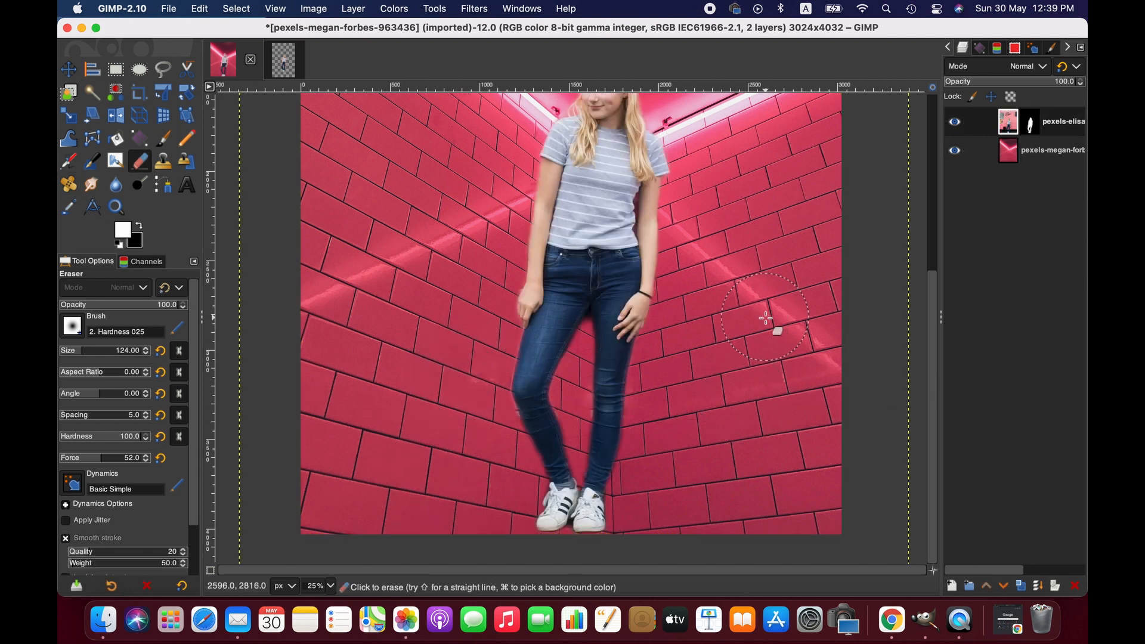
# - Darken the brick-wall background layer with Curves, lowering the middle of the Value curve to input 132, output 113
pyautogui.scroll(5, 772, 327)
pyautogui.scroll(-2, 641, 478)
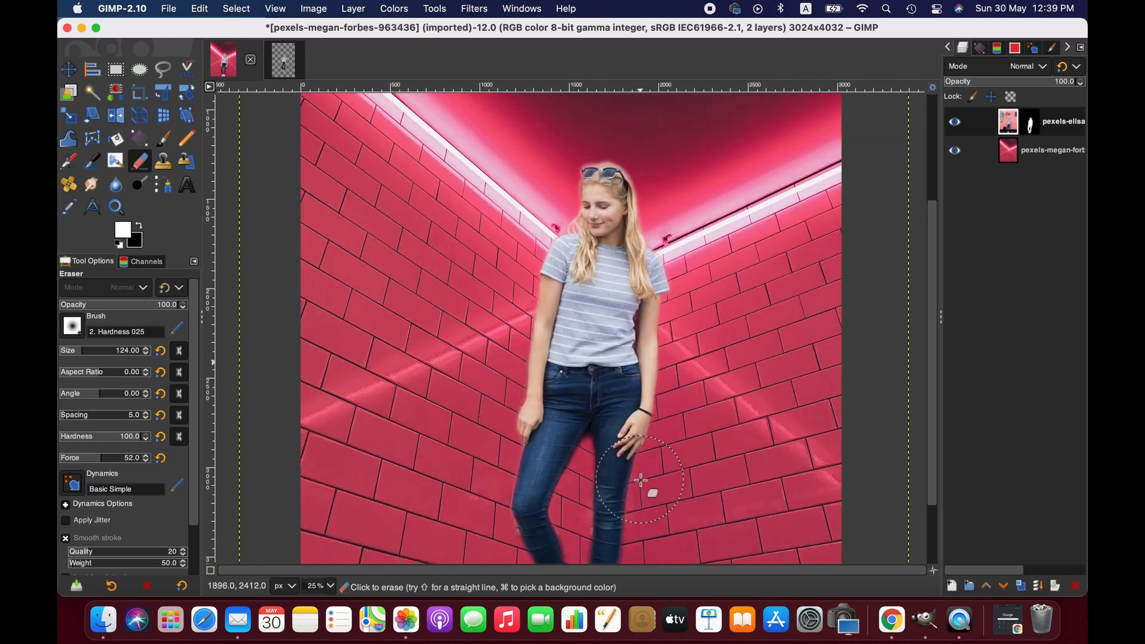
pyautogui.scroll(-2, 641, 479)
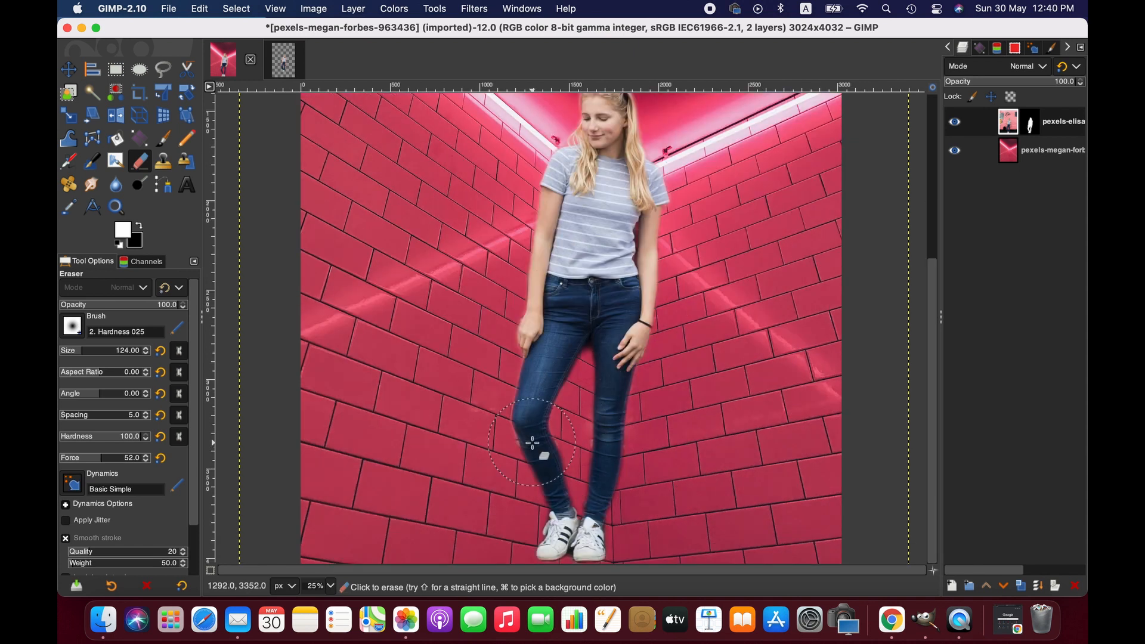
pyautogui.click(327, 586)
pyautogui.click(334, 577)
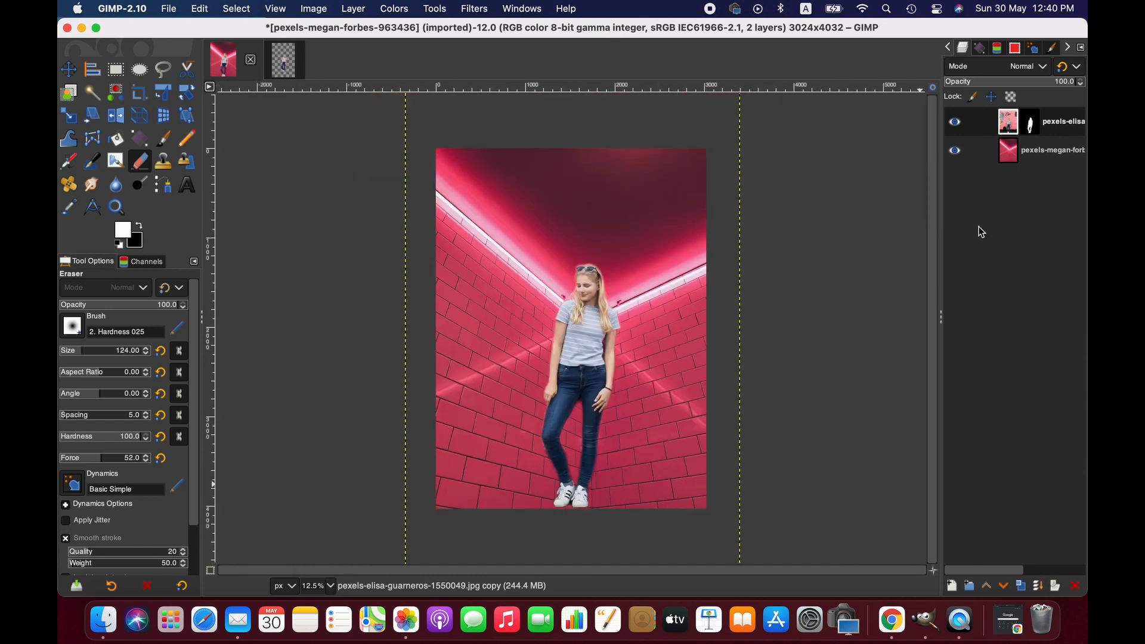
pyautogui.click(1062, 160)
pyautogui.click(394, 8)
pyautogui.click(406, 171)
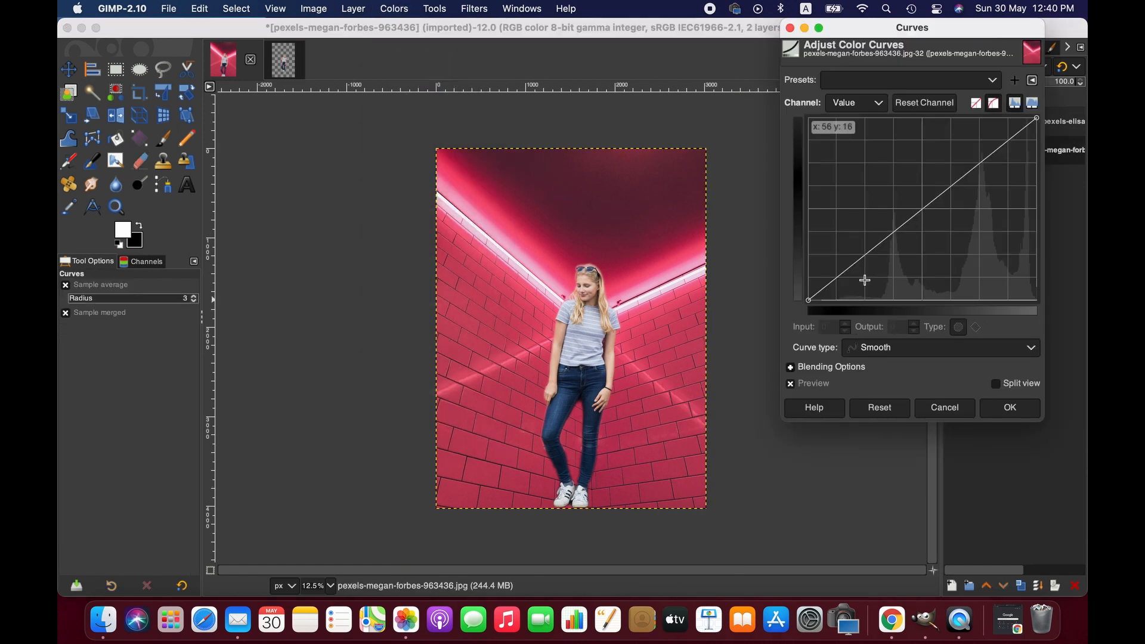
pyautogui.moveTo(922, 209); pyautogui.dragTo(928, 221)
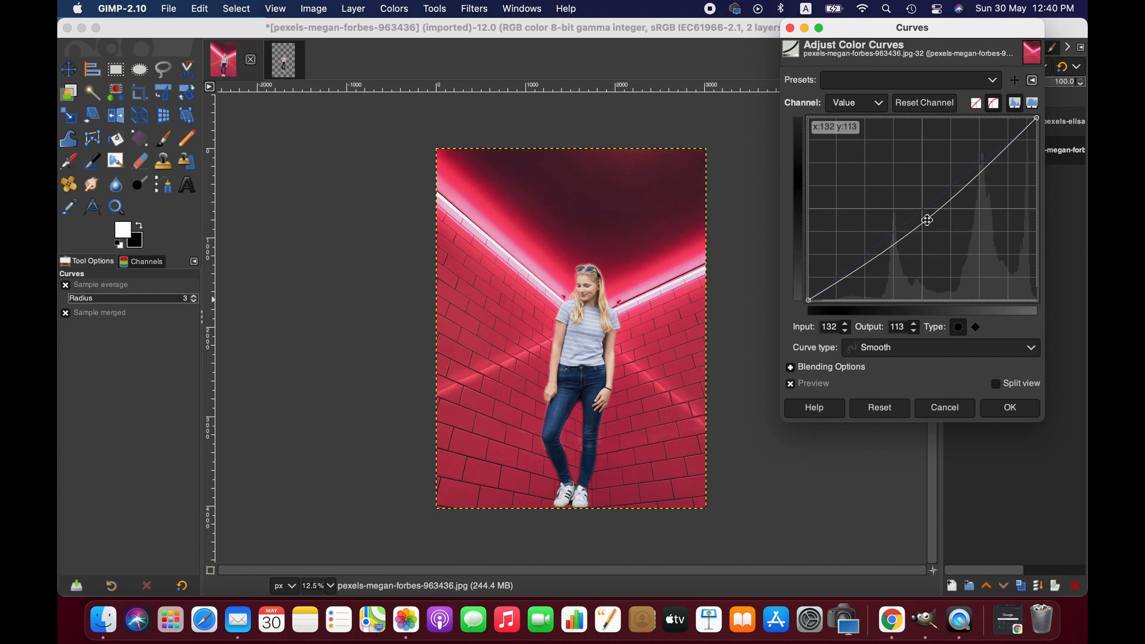
pyautogui.click(1003, 410)
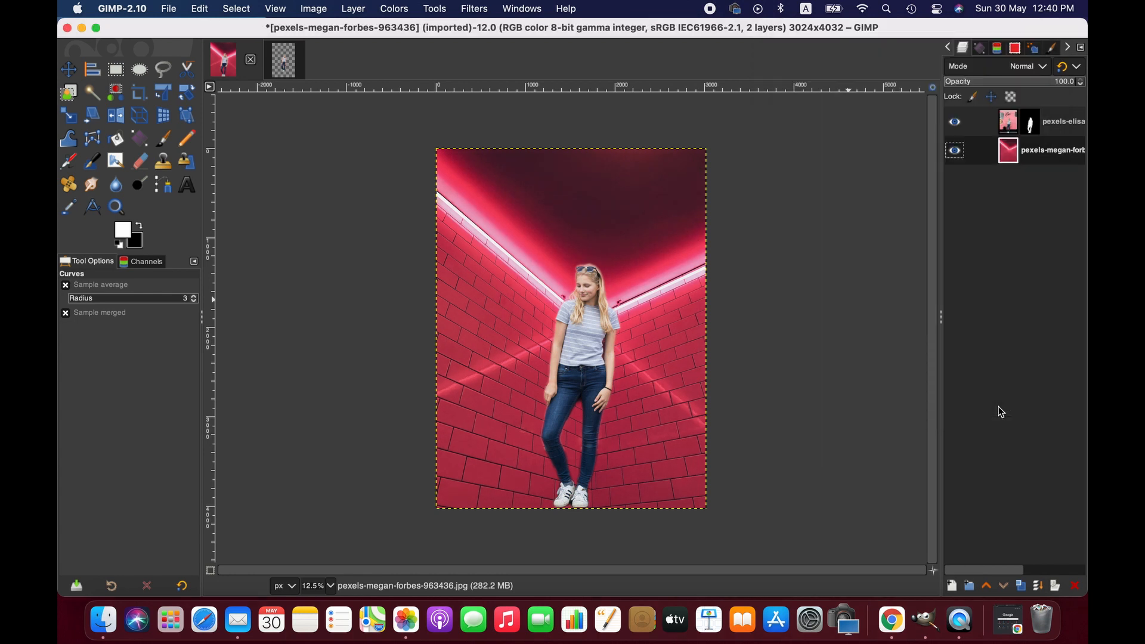